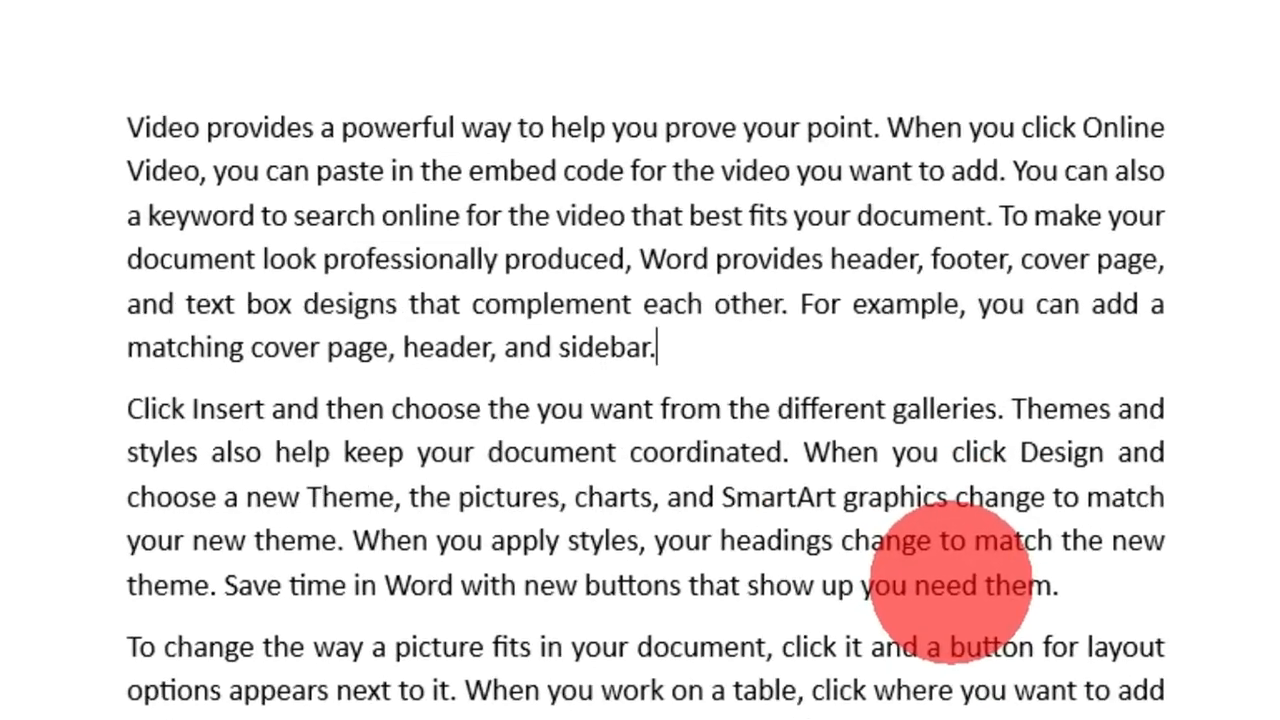
Step: Delete the word "sidebar." and the space before it at the end of the first paragraph
{"action": "key", "text": "BackSpace"}
{"action": "key", "text": "BackSpace"}
{"action": "key", "text": "BackSpace"}
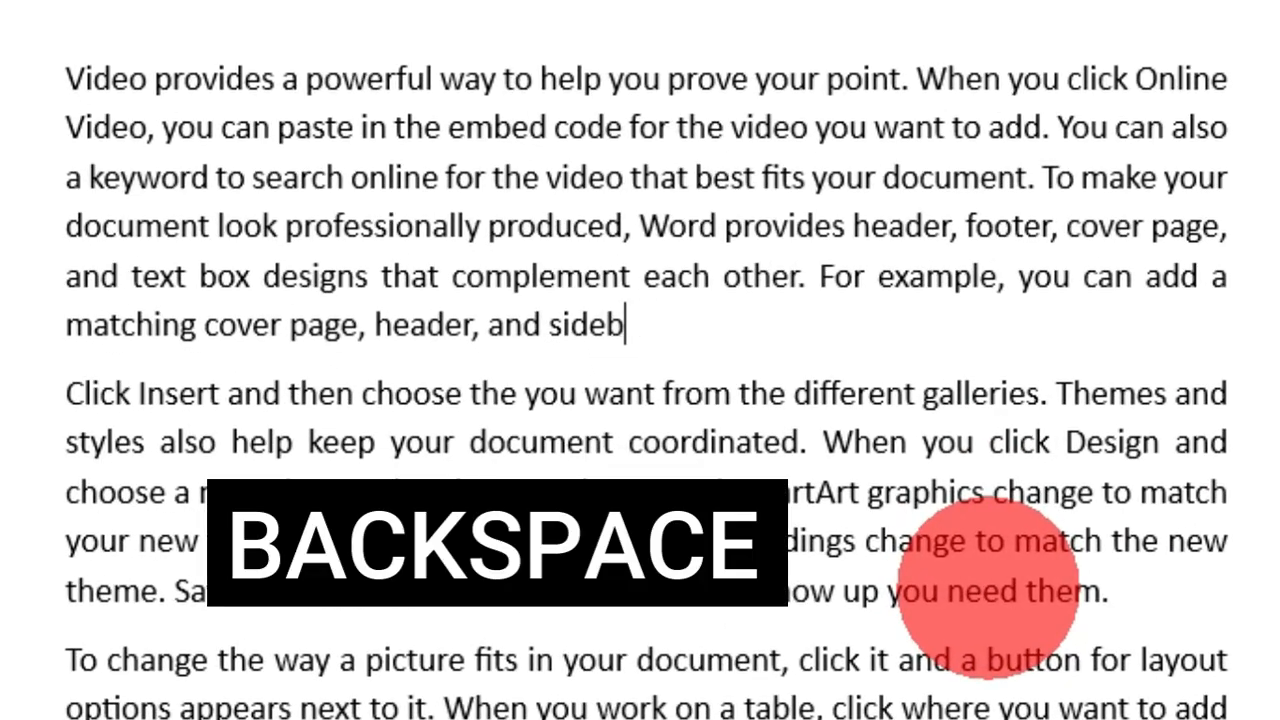
{"action": "key", "text": "BackSpace"}
{"action": "key", "text": "BackSpace"}
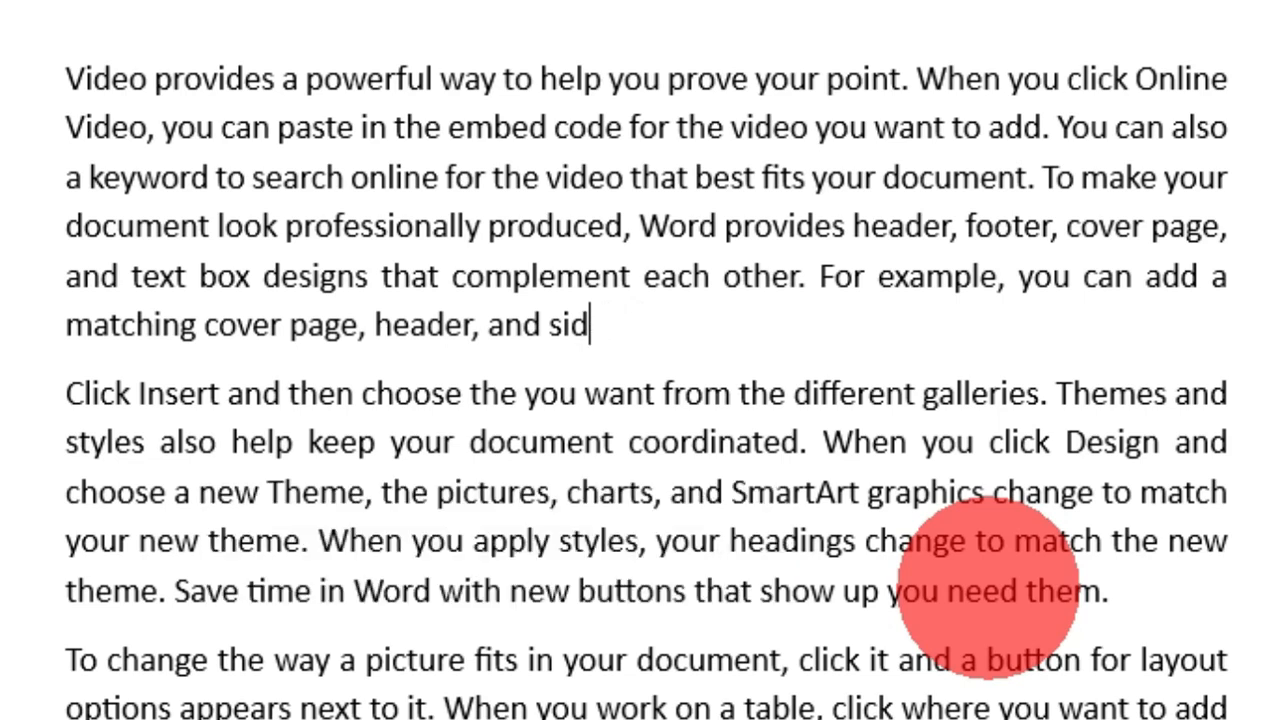
{"action": "key", "text": "BackSpace"}
{"action": "key", "text": "BackSpace"}
{"action": "key", "text": "BackSpace"}
{"action": "key", "text": "BackSpace"}
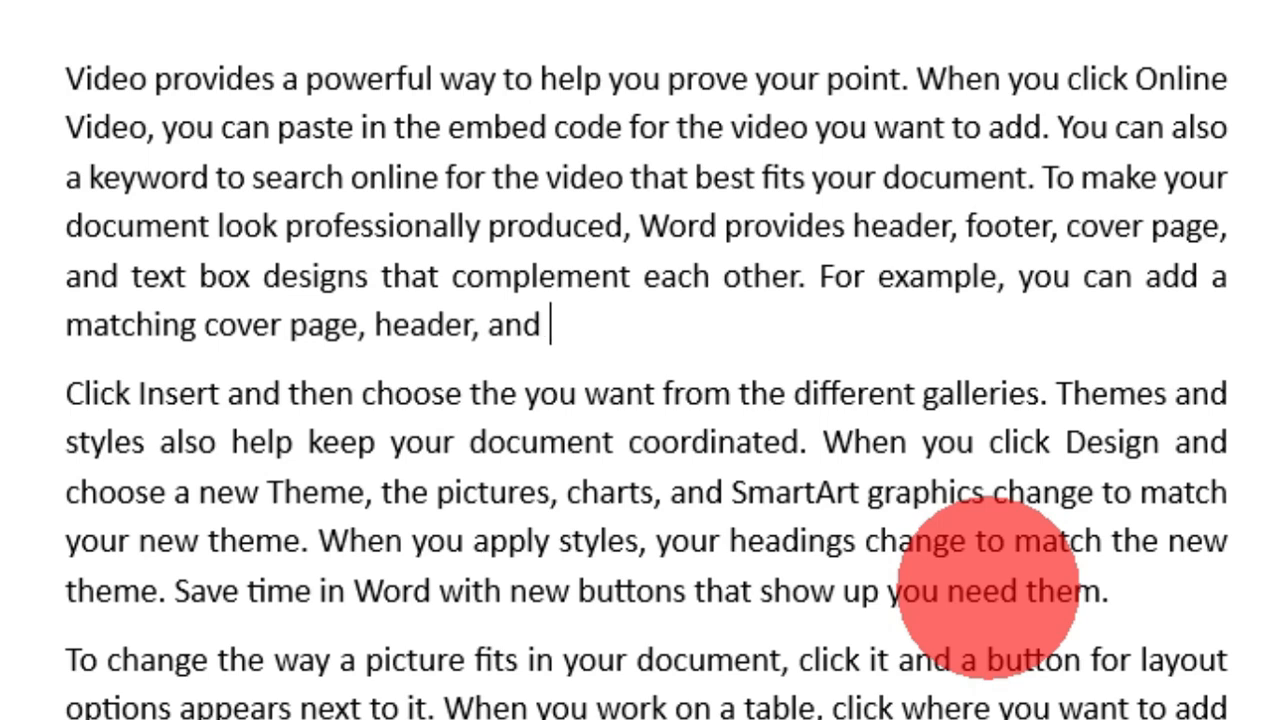
{"action": "key", "text": "BackSpace"}
Step: Delete the words "matching cover page, header, and" from the end of the first paragraph
{"action": "key", "text": "ctrl+BackSpace"}
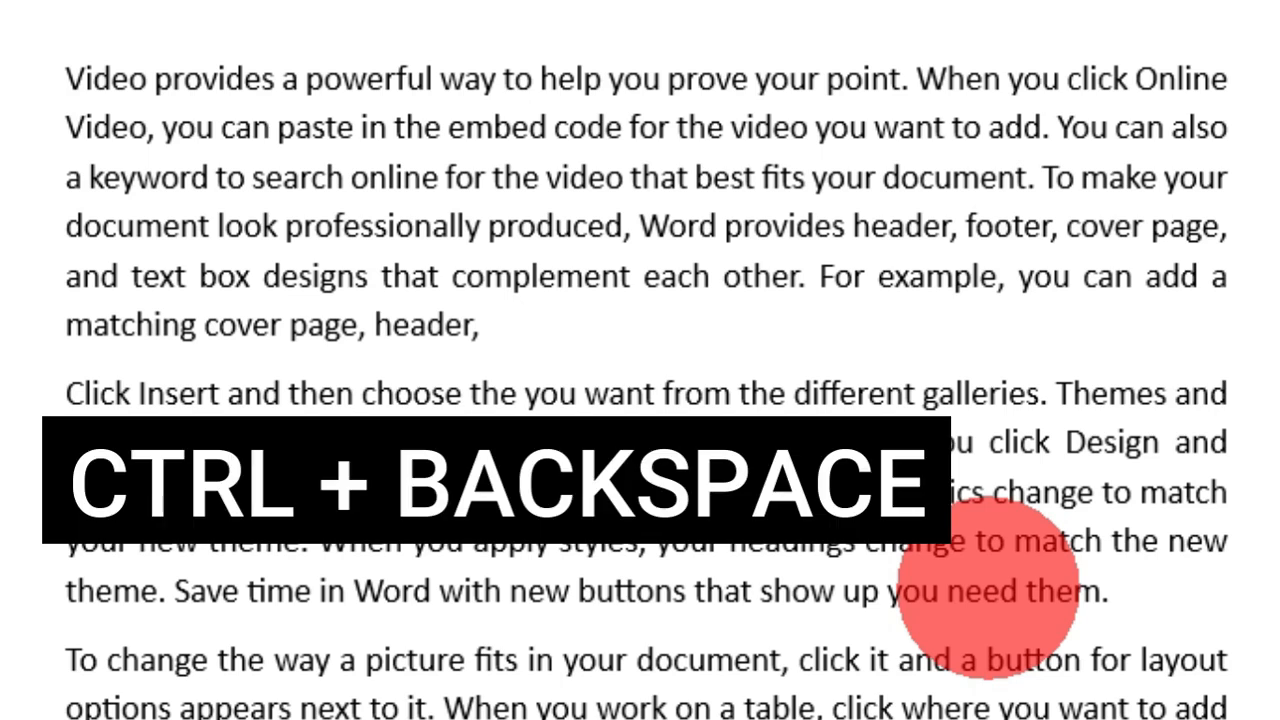
{"action": "key", "text": "ctrl+BackSpace"}
{"action": "key", "text": "ctrl+BackSpace"}
{"action": "key", "text": "ctrl+BackSpace"}
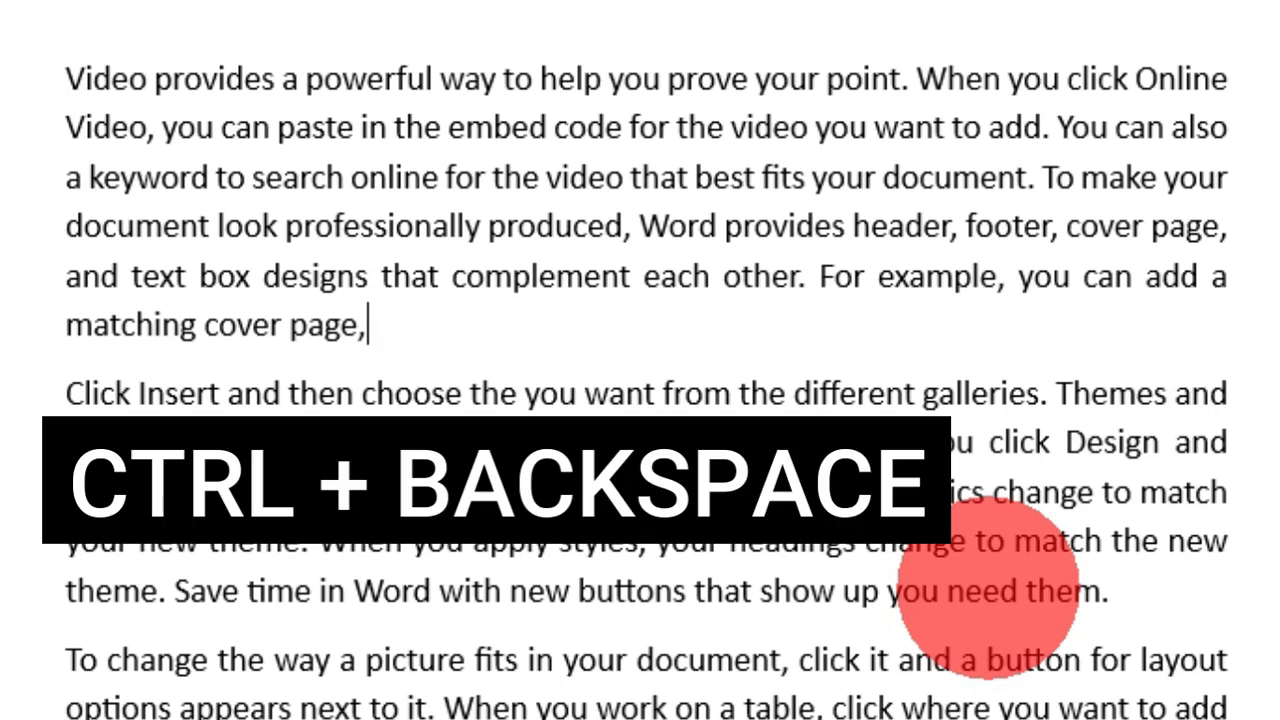
{"action": "key", "text": "ctrl+BackSpace"}
{"action": "key", "text": "ctrl+BackSpace"}
{"action": "key", "text": "ctrl+BackSpace"}
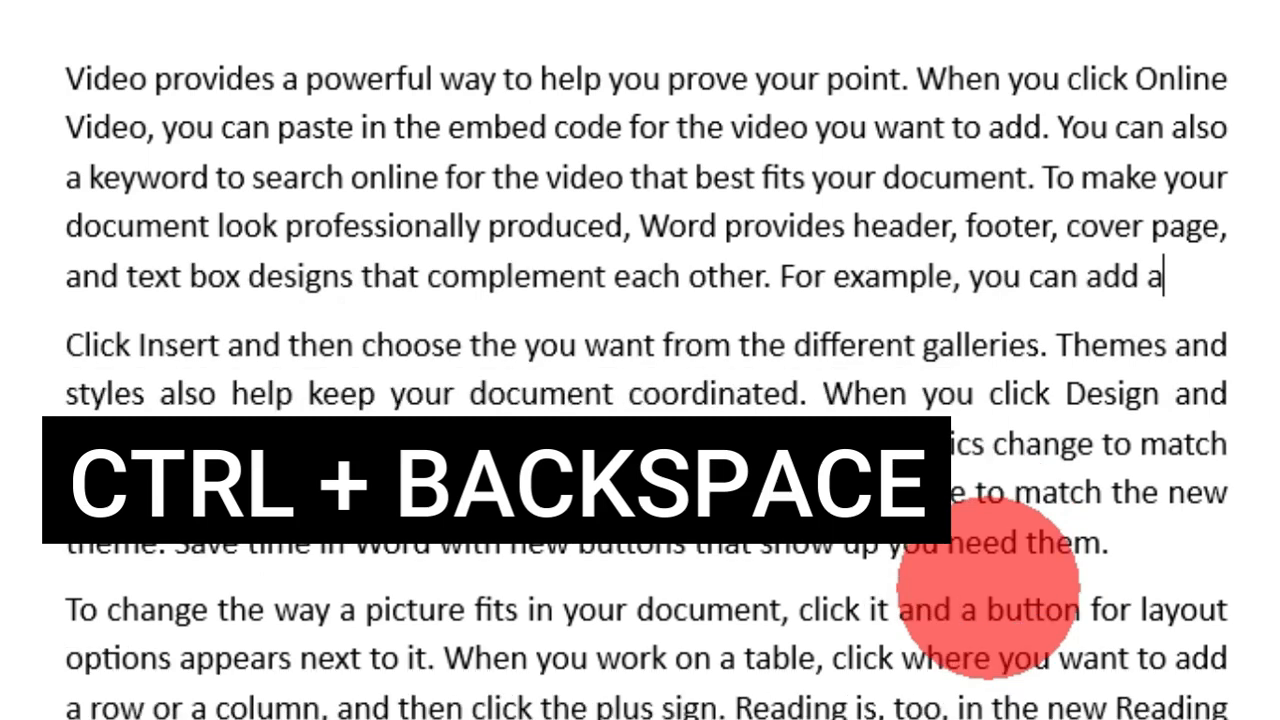
Step: Delete the unfinished sentence "For example, you can add a" so the first paragraph ends with "each other."
{"action": "key", "text": "ctrl+BackSpace"}
{"action": "key", "text": "ctrl+BackSpace"}
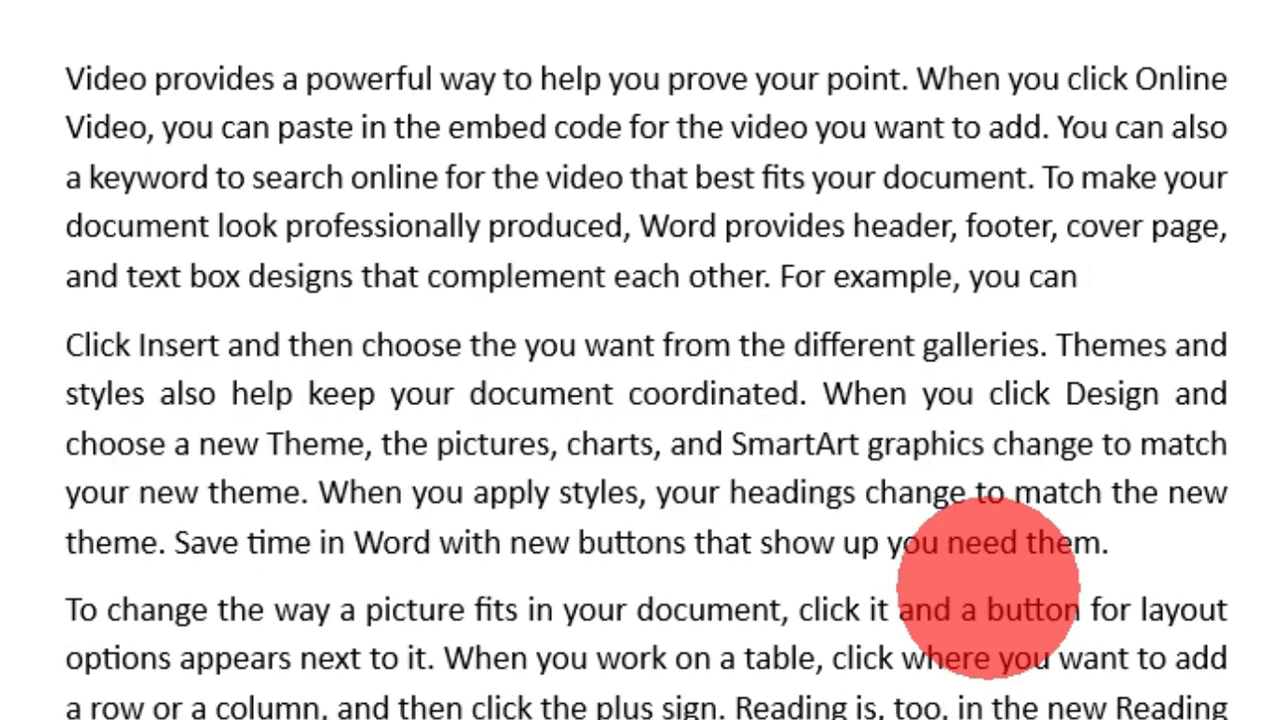
{"action": "key", "text": "ctrl+BackSpace"}
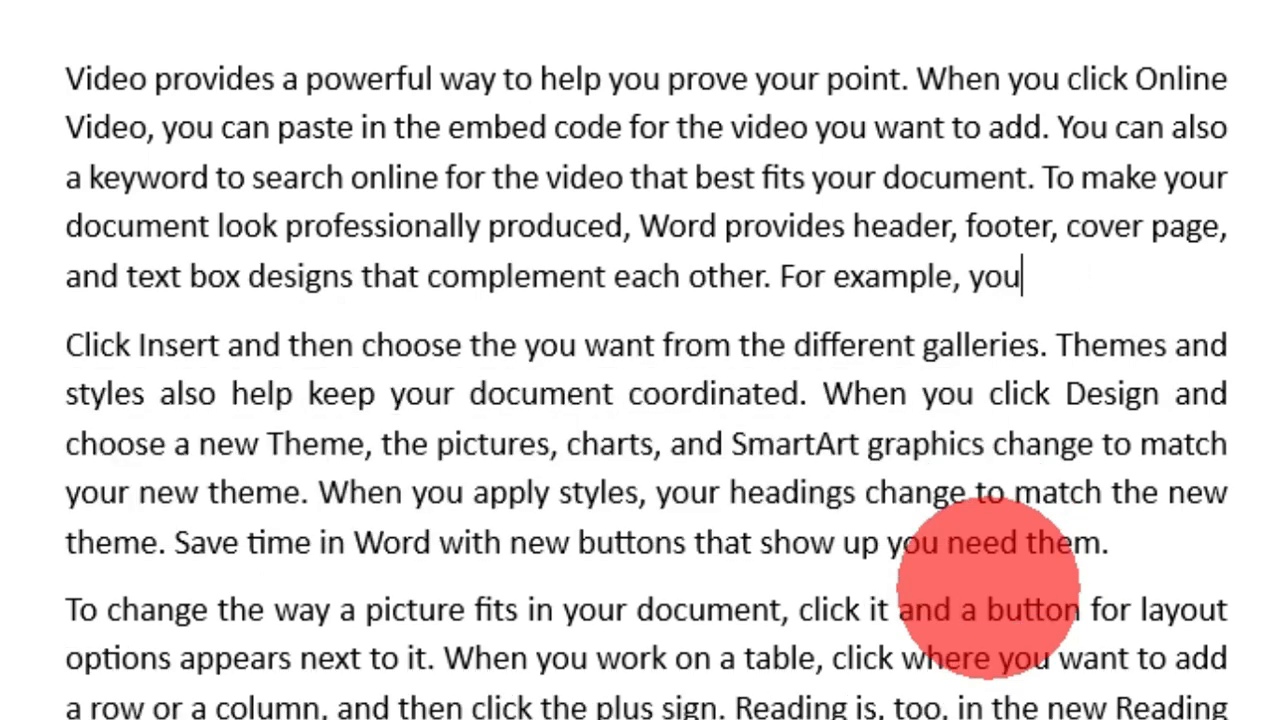
{"action": "key", "text": "ctrl+BackSpace"}
{"action": "key", "text": "ctrl+BackSpace"}
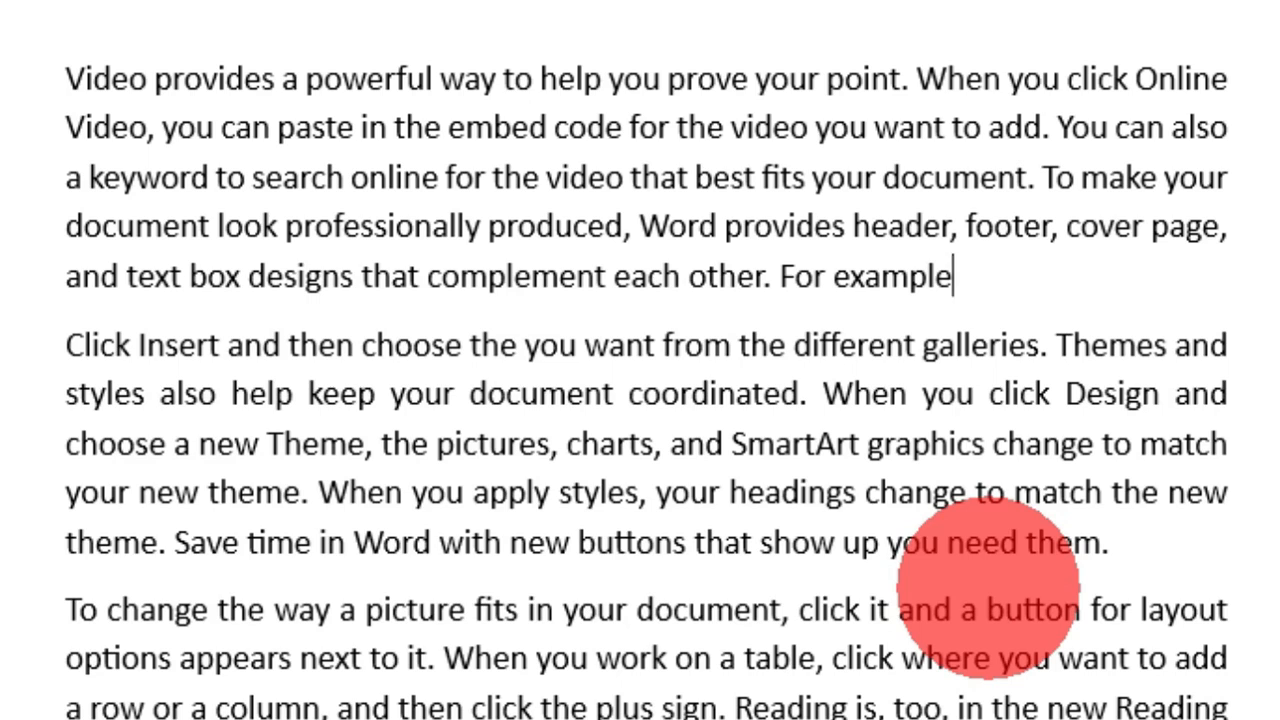
{"action": "key", "text": "ctrl+BackSpace"}
{"action": "key", "text": "BackSpace"}
Step: Remove the words "box designs that complement each other." from the end of the first paragraph
{"action": "key", "text": "ctrl+BackSpace"}
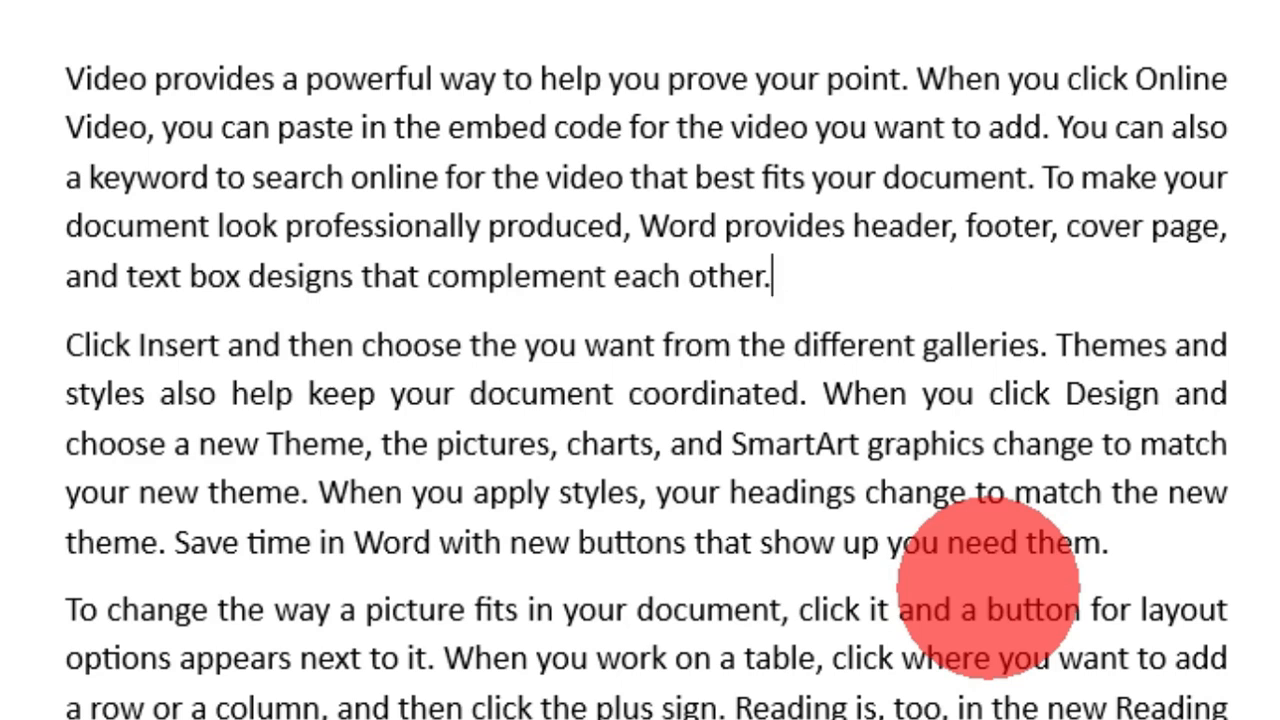
{"action": "key", "text": "ctrl+BackSpace"}
{"action": "key", "text": "ctrl+BackSpace"}
{"action": "key", "text": "ctrl+BackSpace"}
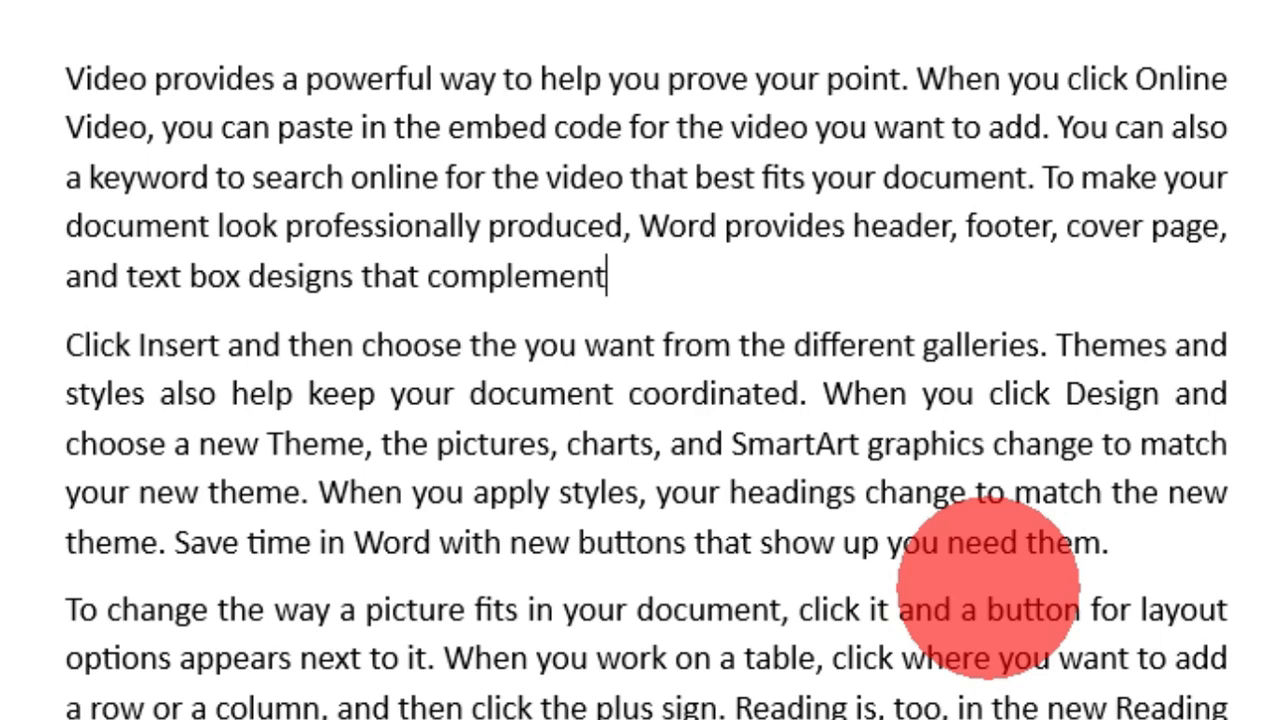
{"action": "key", "text": "ctrl+BackSpace"}
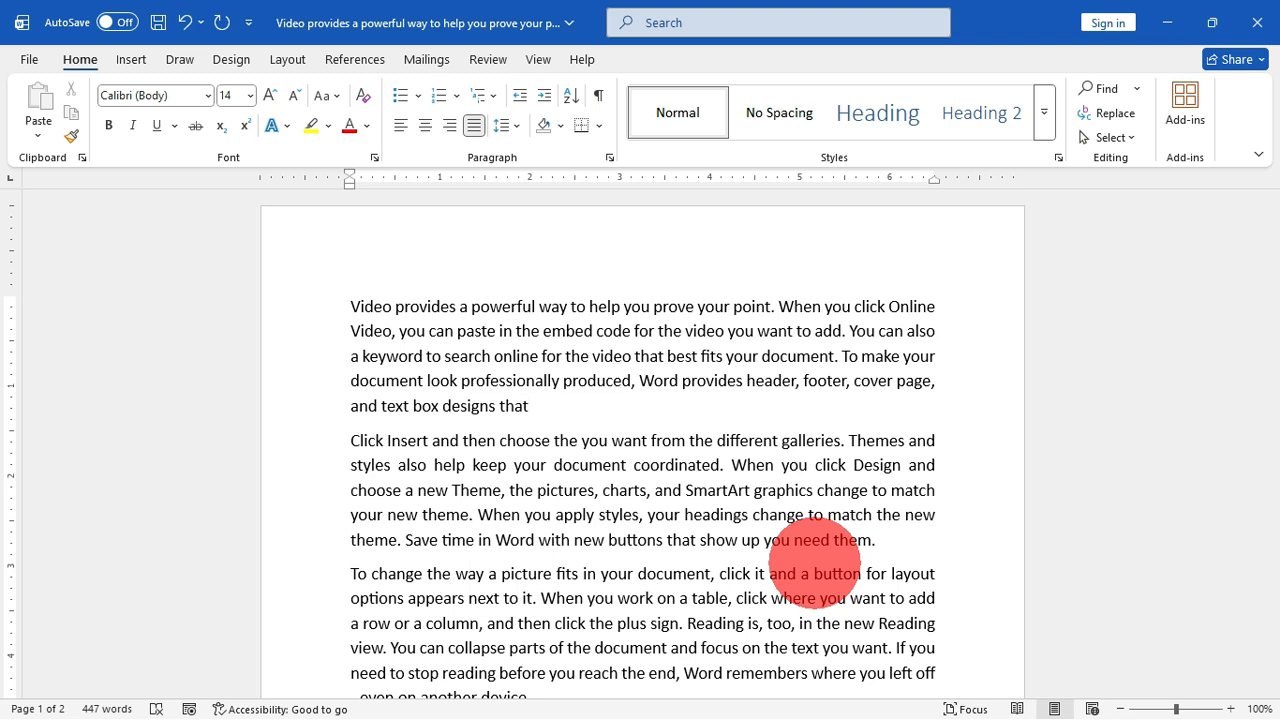
{"action": "key", "text": "ctrl+BackSpace"}
{"action": "key", "text": "ctrl+BackSpace"}
{"action": "key", "text": "ctrl+BackSpace"}
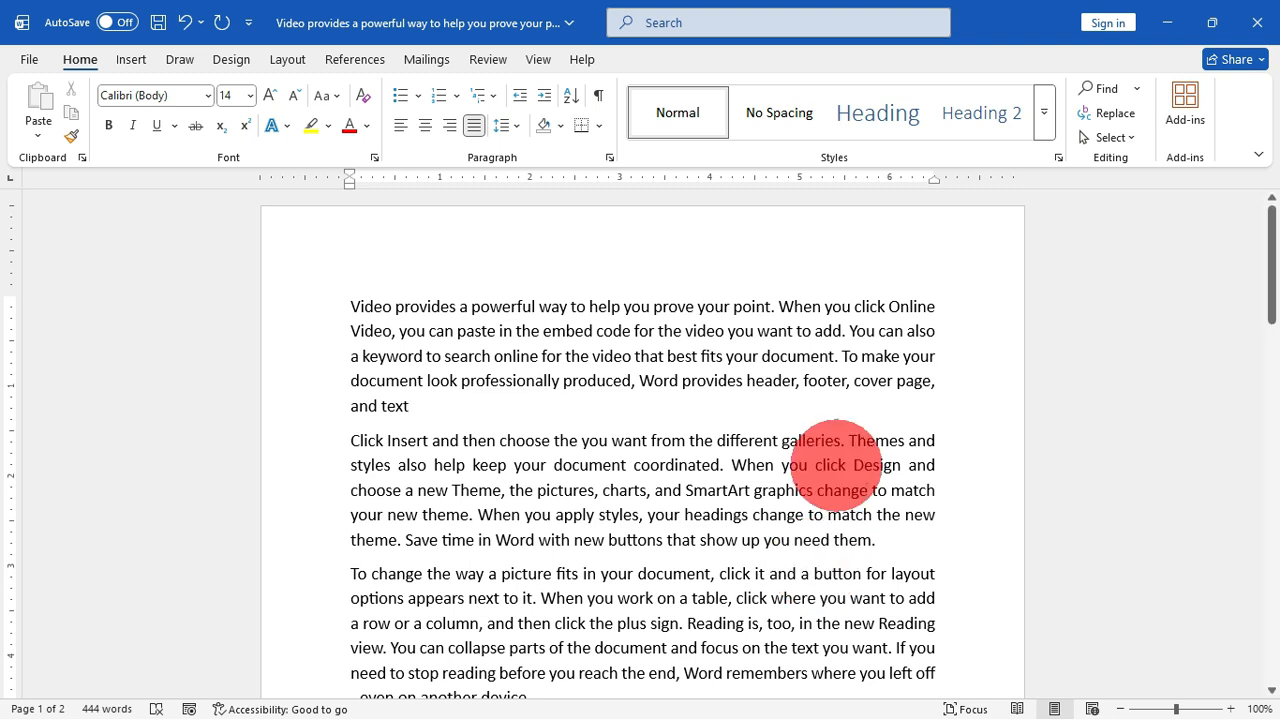
Step: Delete "footer, cover page, and text" so the first paragraph ends with "Word provides header,"
{"action": "key", "text": "BackSpace"}
{"action": "key", "text": "BackSpace"}
{"action": "key", "text": "BackSpace"}
{"action": "key", "text": "BackSpace"}
{"action": "key", "text": "BackSpace"}
{"action": "key", "text": "BackSpace"}
{"action": "key", "text": "BackSpace"}
{"action": "key", "text": "BackSpace"}
{"action": "key", "text": "BackSpace"}
{"action": "key", "text": "BackSpace"}
{"action": "key", "text": "BackSpace"}
{"action": "key", "text": "BackSpace"}
{"action": "key", "text": "BackSpace"}
{"action": "key", "text": "BackSpace"}
{"action": "key", "text": "BackSpace"}
{"action": "key", "text": "BackSpace"}
{"action": "key", "text": "BackSpace"}
{"action": "key", "text": "BackSpace"}
{"action": "key", "text": "BackSpace"}
{"action": "key", "text": "BackSpace"}
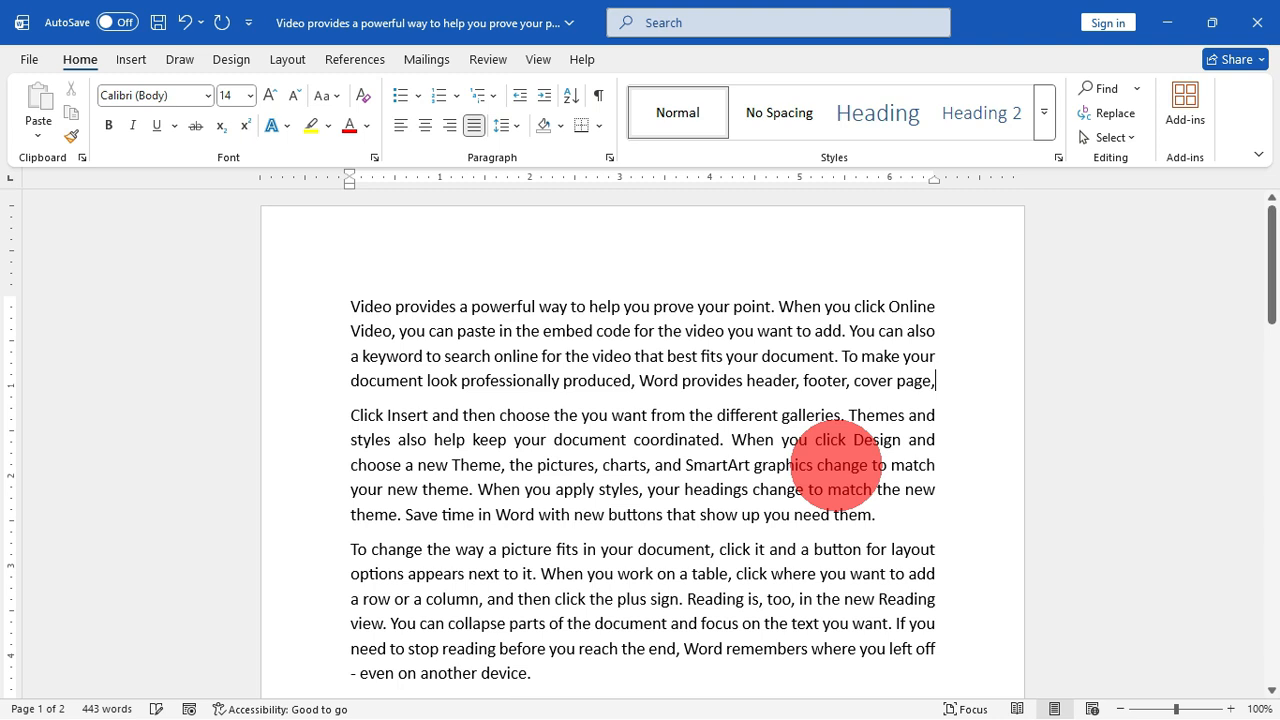
{"action": "key", "text": "BackSpace"}
{"action": "key", "text": "BackSpace"}
{"action": "key", "text": "BackSpace"}
{"action": "key", "text": "BackSpace"}
{"action": "key", "text": "BackSpace"}
{"action": "key", "text": "BackSpace"}
{"action": "key", "text": "BackSpace"}
{"action": "key", "text": "BackSpace"}
{"action": "key", "text": "BackSpace"}
{"action": "key", "text": "BackSpace"}
{"action": "key", "text": "BackSpace"}
{"action": "key", "text": "BackSpace"}
{"action": "key", "text": "BackSpace"}
{"action": "key", "text": "BackSpace"}
{"action": "key", "text": "BackSpace"}
{"action": "key", "text": "BackSpace"}
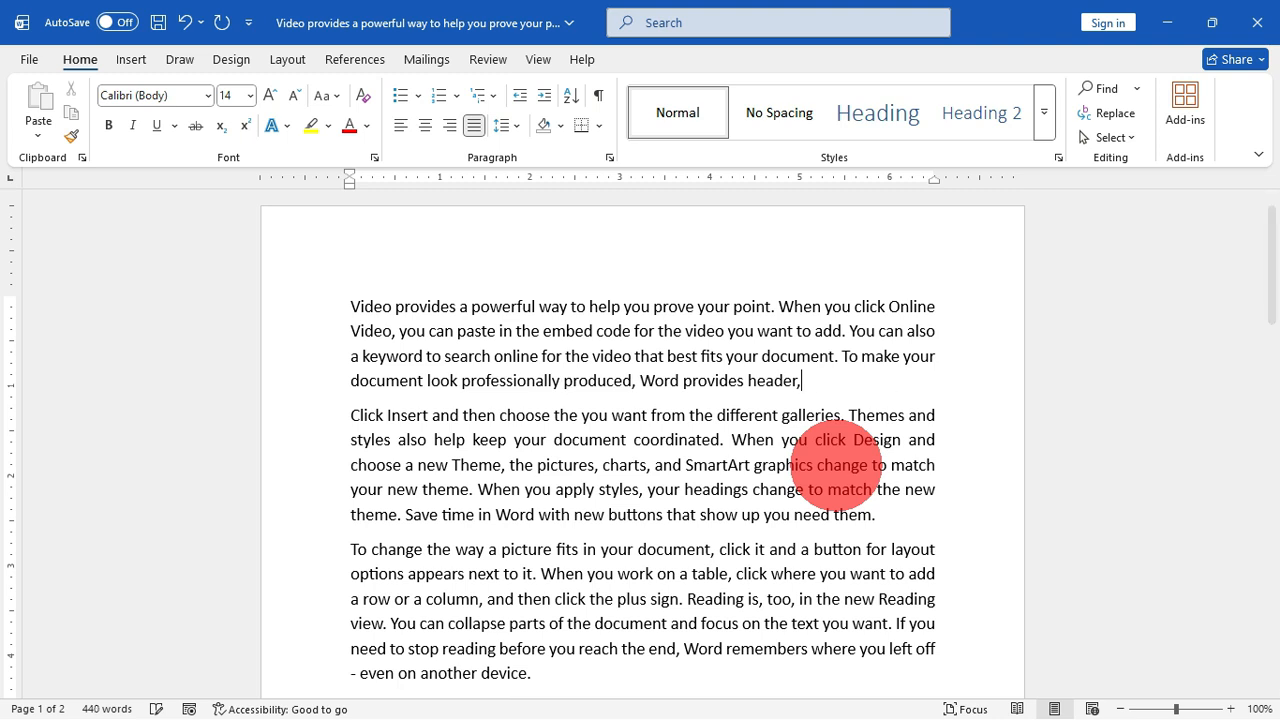
Step: Delete the rest of the first paragraph's last sentence back to the word "To"
{"action": "key", "text": "BackSpace"}
{"action": "key", "text": "BackSpace"}
{"action": "key", "text": "BackSpace"}
{"action": "key", "text": "BackSpace"}
{"action": "key", "text": "BackSpace"}
{"action": "key", "text": "BackSpace"}
{"action": "key", "text": "BackSpace"}
{"action": "key", "text": "BackSpace"}
{"action": "key", "text": "BackSpace"}
{"action": "key", "text": "BackSpace"}
{"action": "key", "text": "BackSpace"}
{"action": "key", "text": "BackSpace"}
{"action": "key", "text": "BackSpace"}
{"action": "key", "text": "BackSpace"}
{"action": "key", "text": "BackSpace"}
{"action": "key", "text": "BackSpace"}
{"action": "key", "text": "BackSpace"}
{"action": "key", "text": "BackSpace"}
{"action": "key", "text": "BackSpace"}
{"action": "key", "text": "BackSpace"}
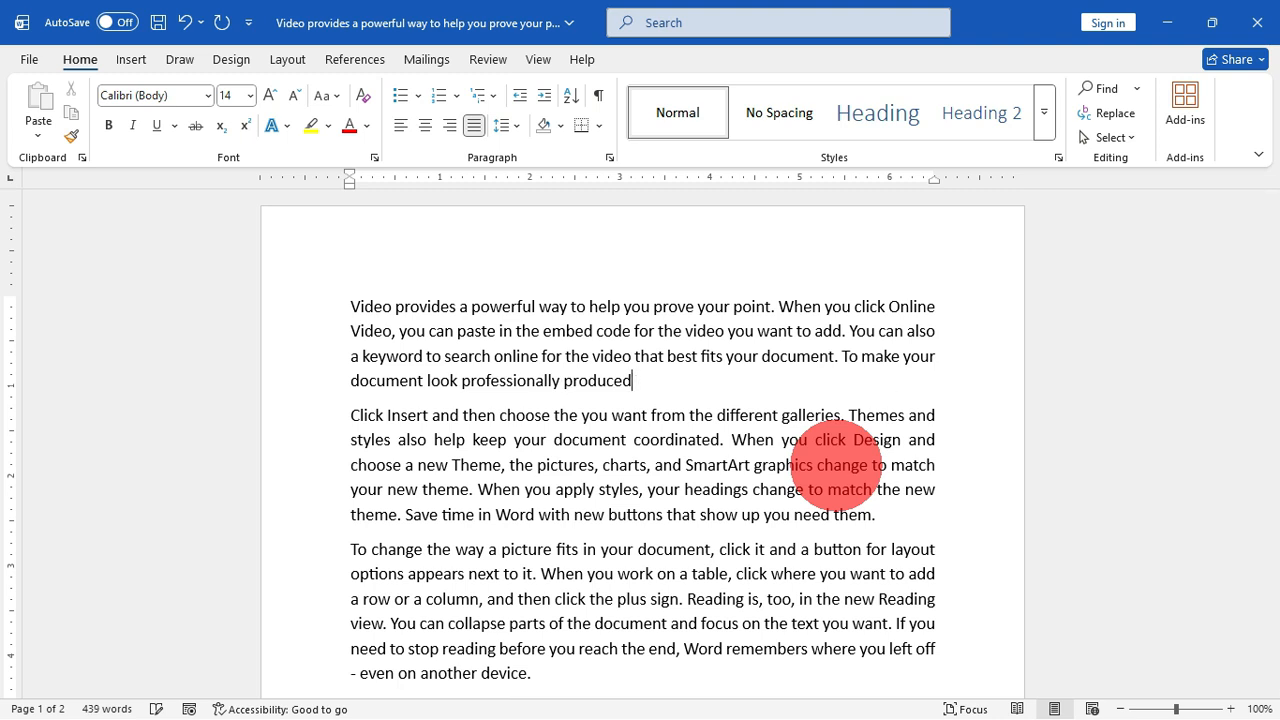
{"action": "key", "text": "BackSpace"}
{"action": "key", "text": "BackSpace"}
{"action": "key", "text": "BackSpace"}
{"action": "key", "text": "BackSpace"}
{"action": "key", "text": "BackSpace"}
{"action": "key", "text": "BackSpace"}
{"action": "key", "text": "BackSpace"}
{"action": "key", "text": "BackSpace"}
{"action": "key", "text": "BackSpace"}
{"action": "key", "text": "BackSpace"}
{"action": "key", "text": "BackSpace"}
{"action": "key", "text": "BackSpace"}
{"action": "key", "text": "BackSpace"}
{"action": "key", "text": "BackSpace"}
{"action": "key", "text": "BackSpace"}
{"action": "key", "text": "BackSpace"}
{"action": "key", "text": "BackSpace"}
{"action": "key", "text": "BackSpace"}
{"action": "key", "text": "BackSpace"}
{"action": "key", "text": "BackSpace"}
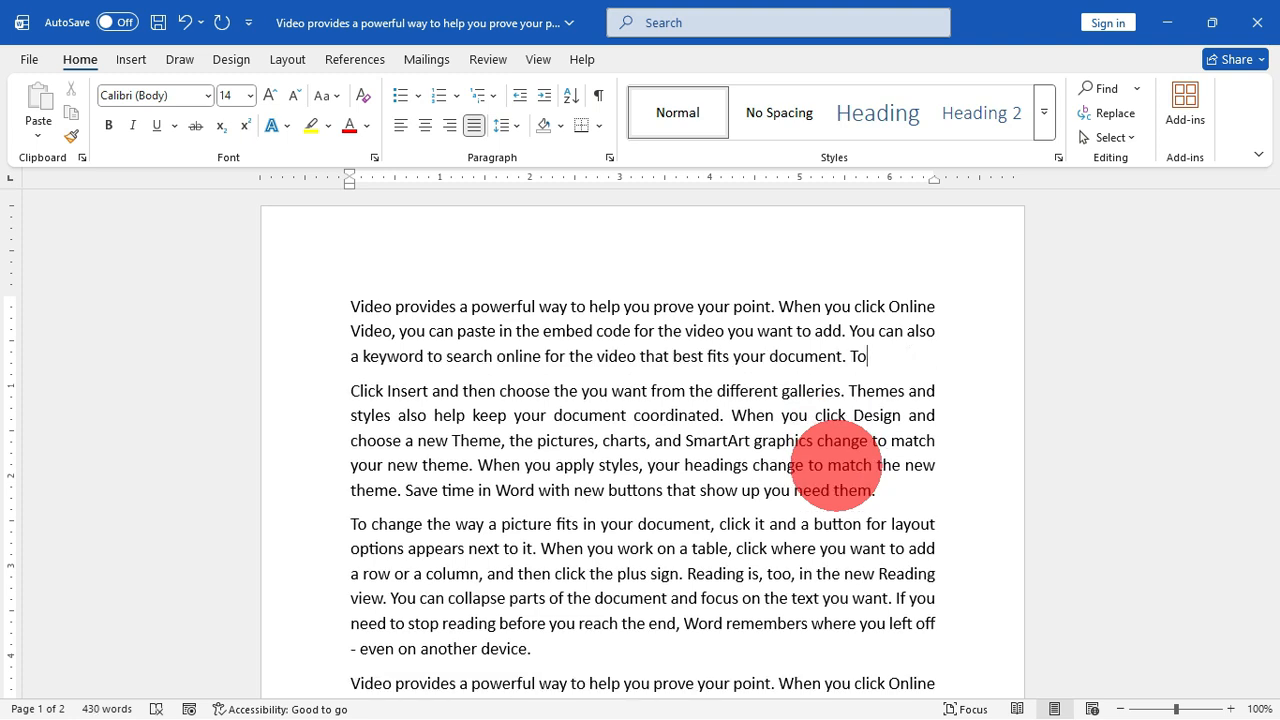
Step: Format the second paragraph as red, bold, underlined 16 pt text, and reset its character formatting to the style default
{"action": "key", "text": "ctrl+space"}
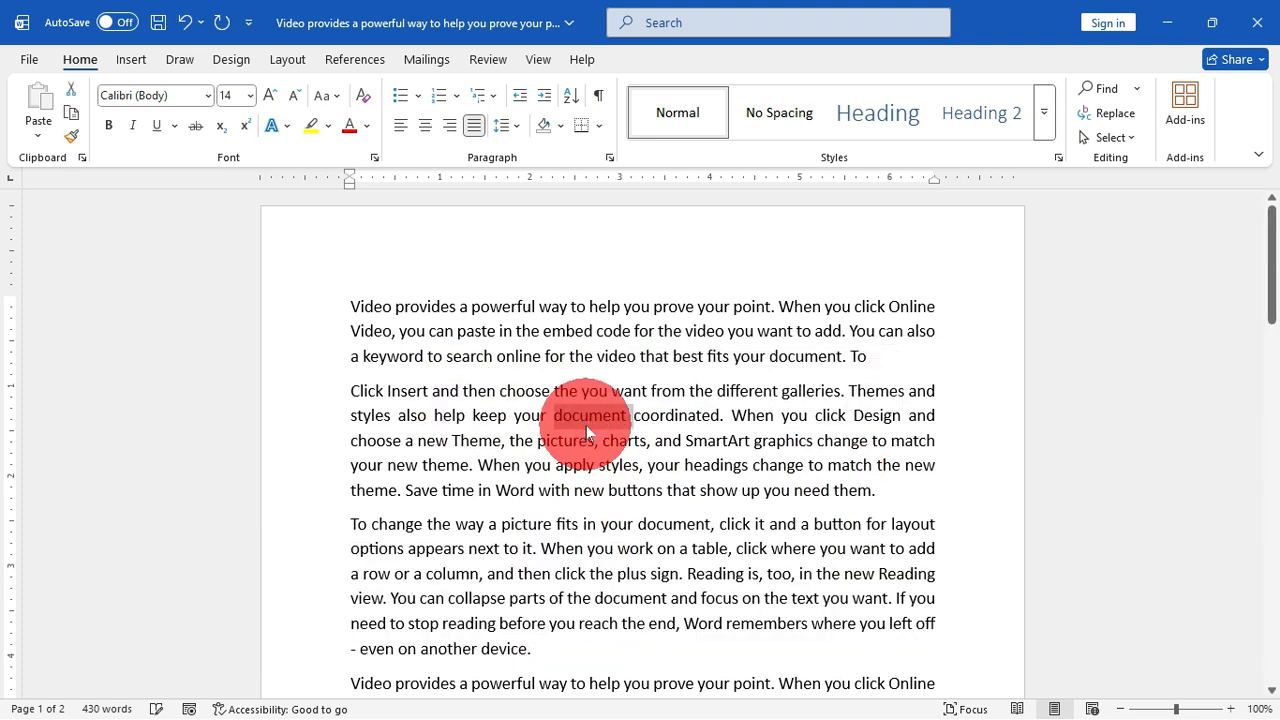
{"action": "triple_click", "coordinate": [585, 414]}
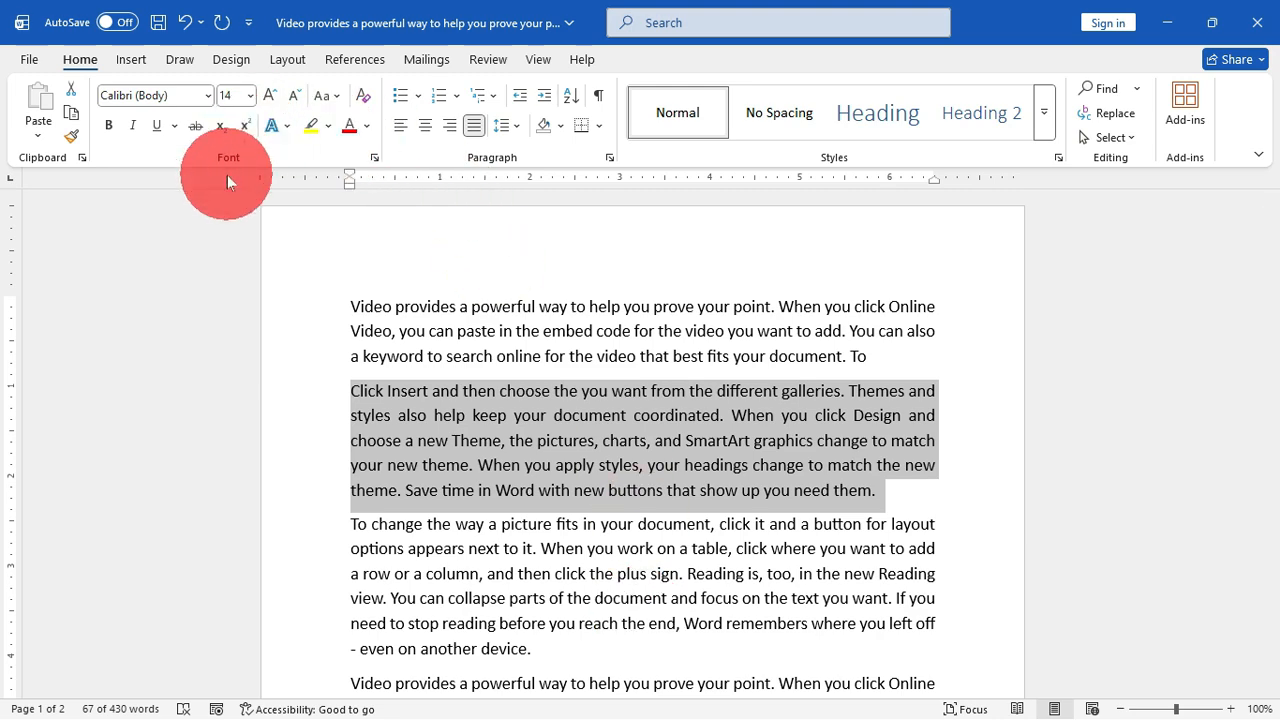
{"action": "left_click", "coordinate": [347, 130]}
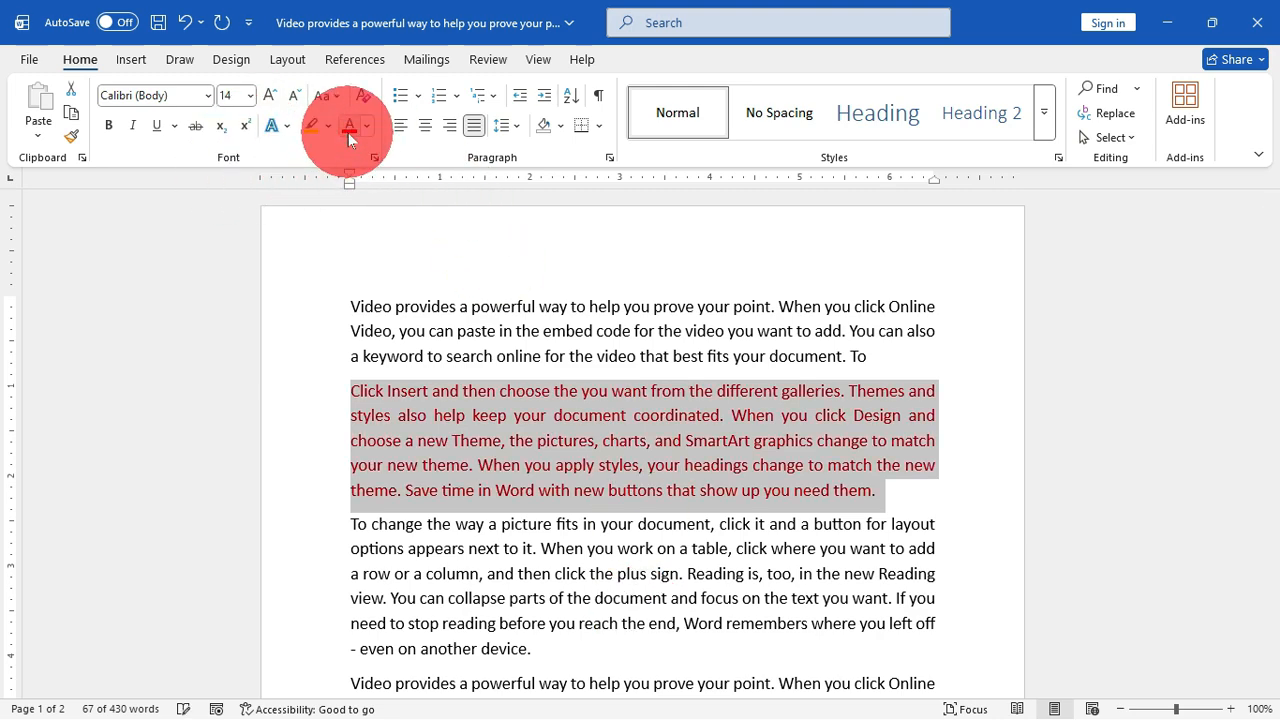
{"action": "left_click", "coordinate": [108, 125]}
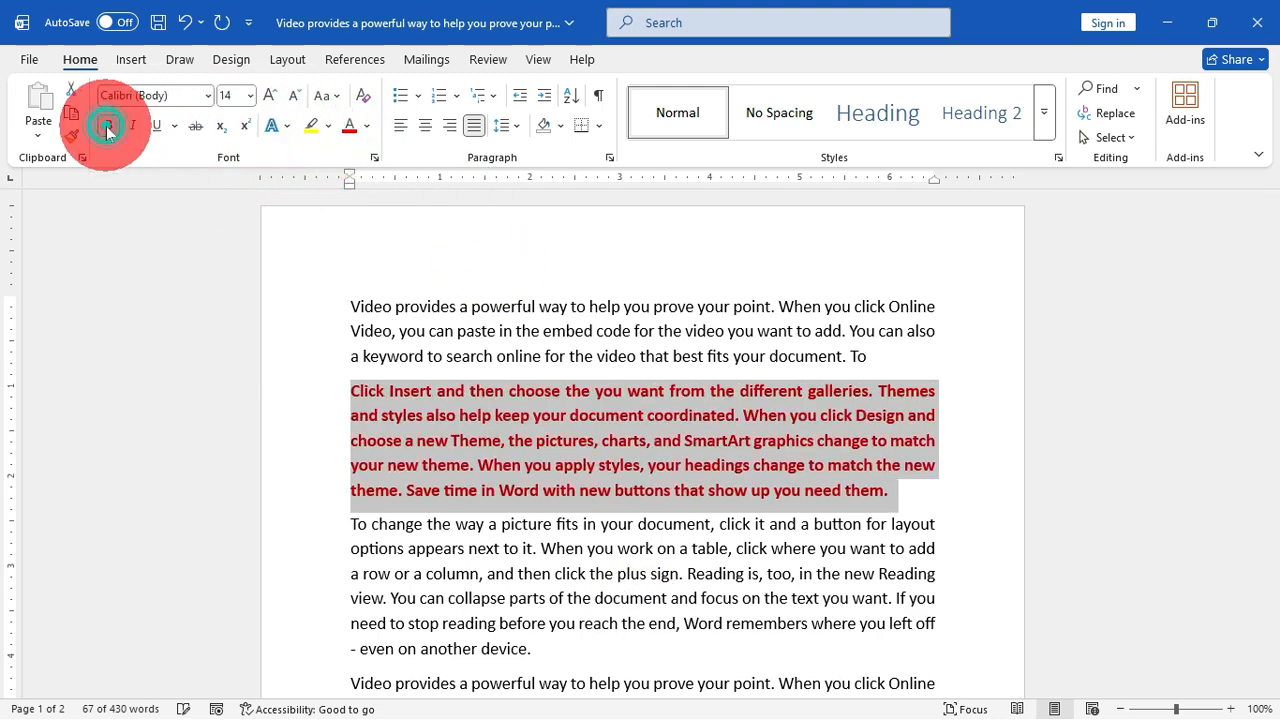
{"action": "left_click", "coordinate": [270, 94]}
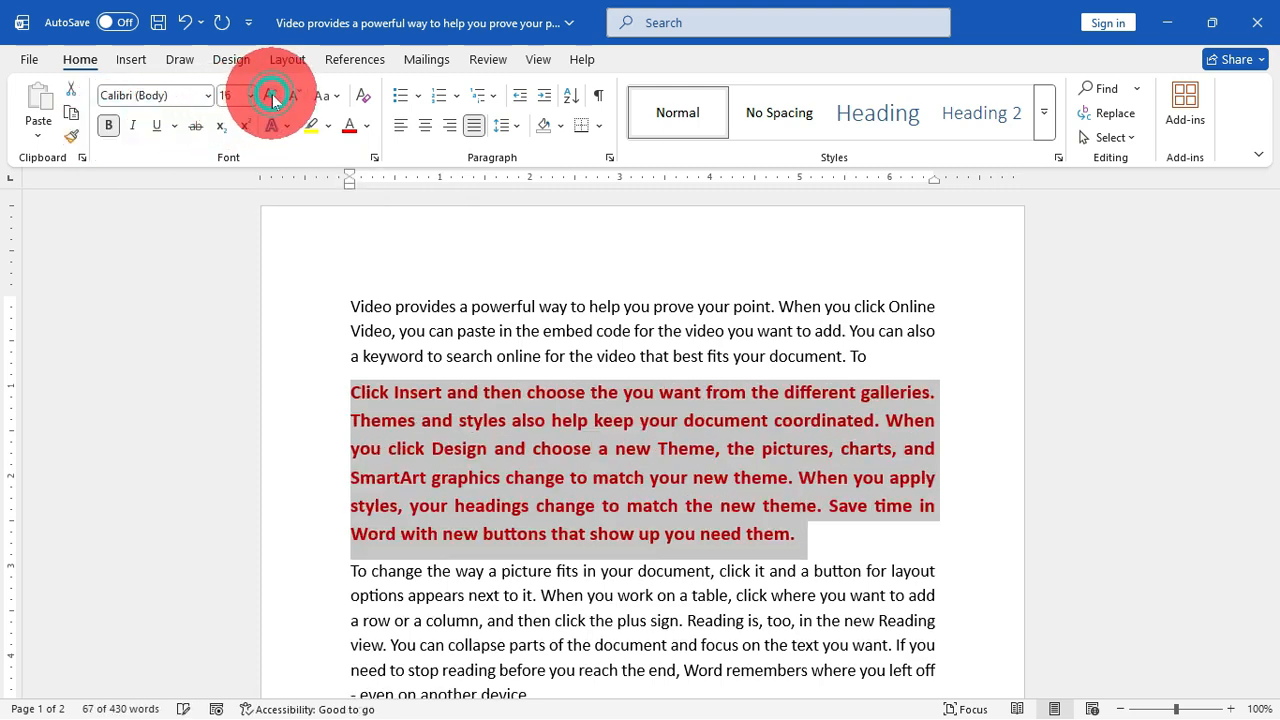
{"action": "left_click", "coordinate": [156, 125]}
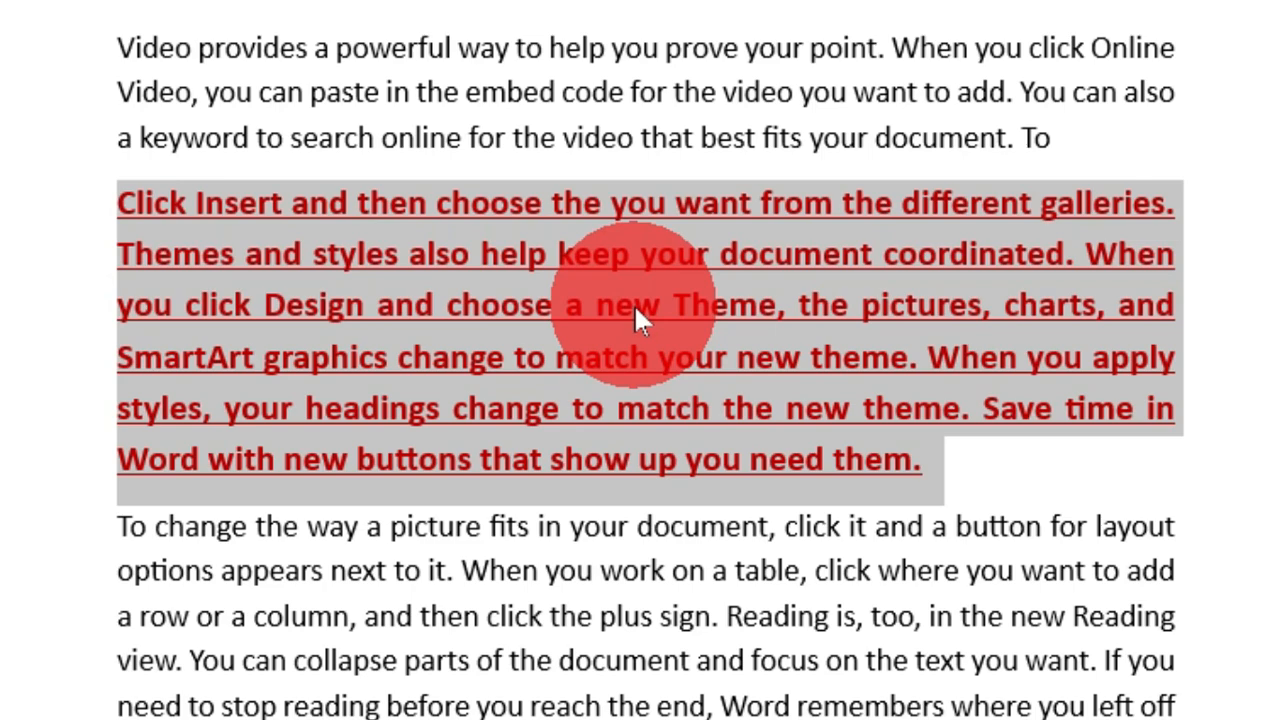
{"action": "key", "text": "ctrl+space"}
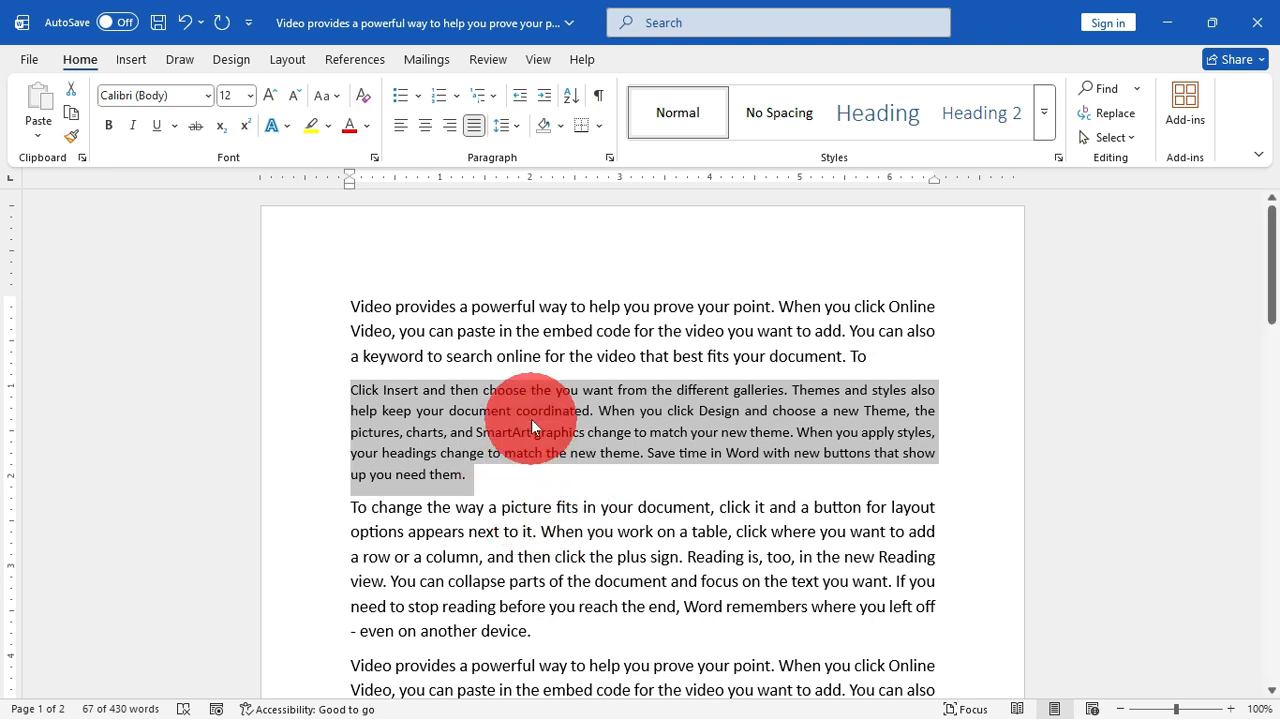
Step: Format the first paragraph in 18 pt Times New Roman with a purple font colour and bold
{"action": "triple_click", "coordinate": [557, 335]}
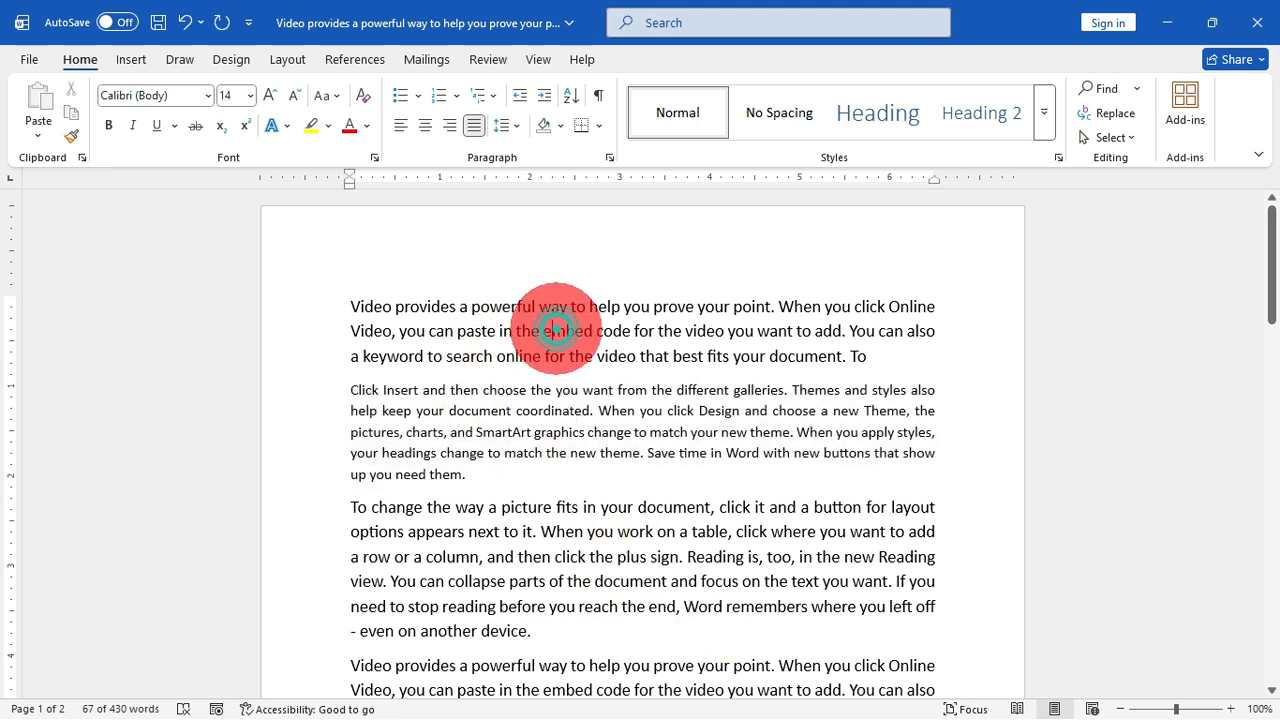
{"action": "left_click", "coordinate": [269, 94]}
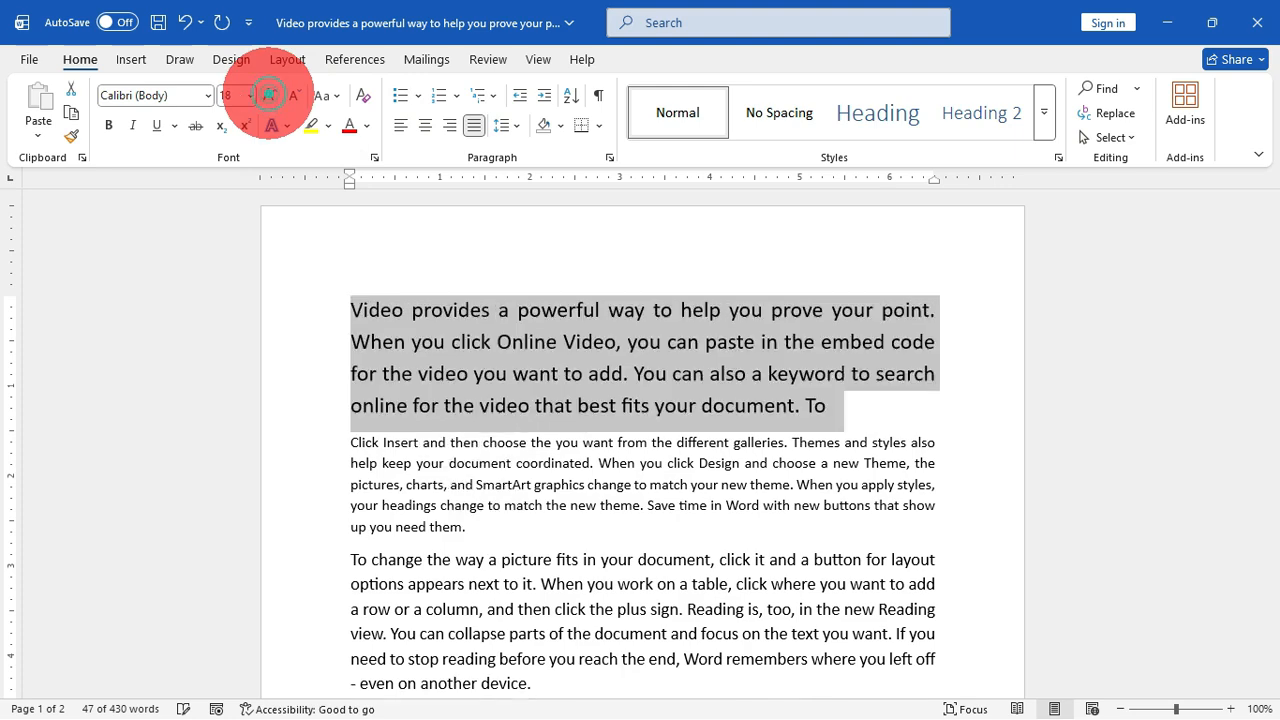
{"action": "left_click", "coordinate": [210, 96]}
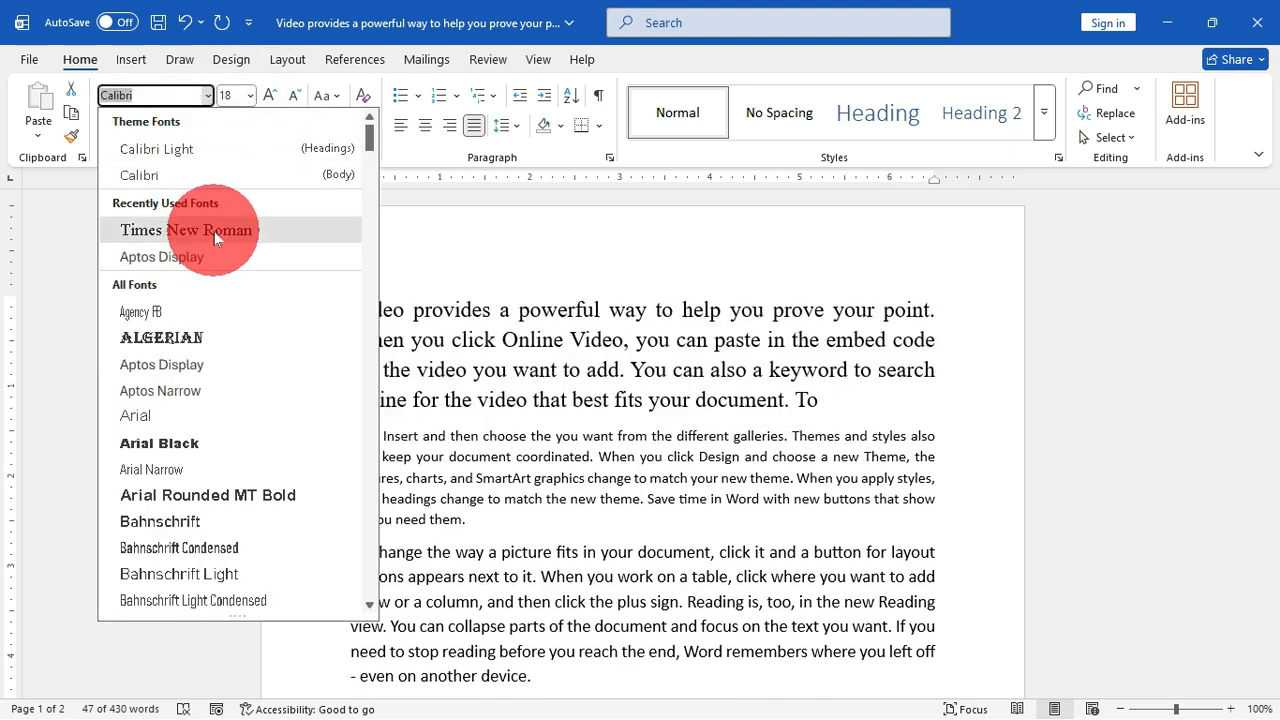
{"action": "left_click", "coordinate": [213, 231]}
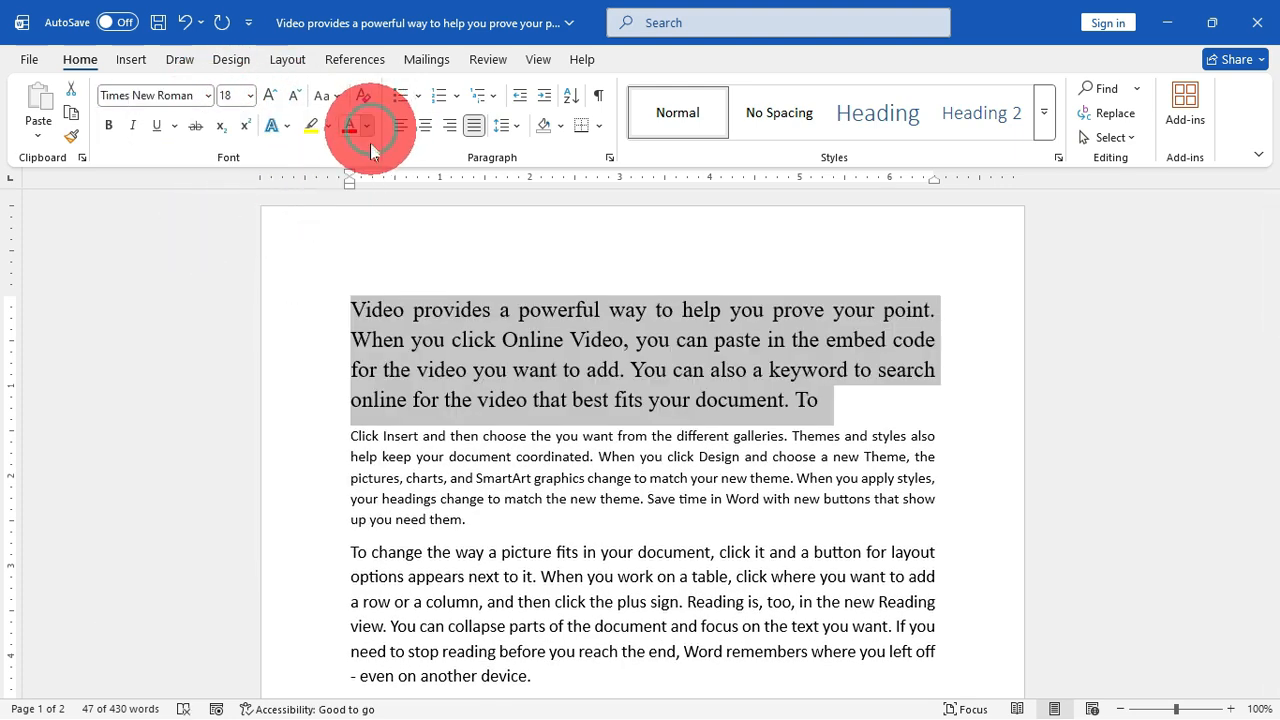
{"action": "left_click", "coordinate": [367, 125]}
{"action": "left_click", "coordinate": [588, 440]}
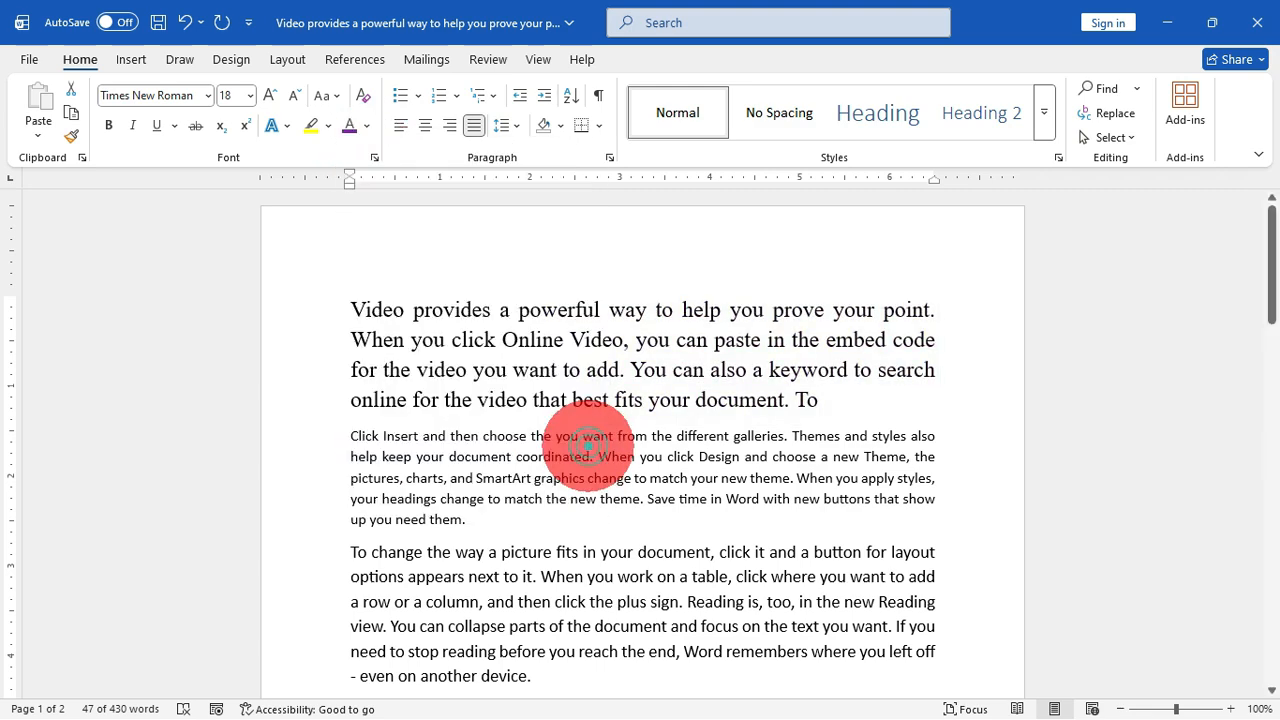
{"action": "left_click", "coordinate": [110, 125]}
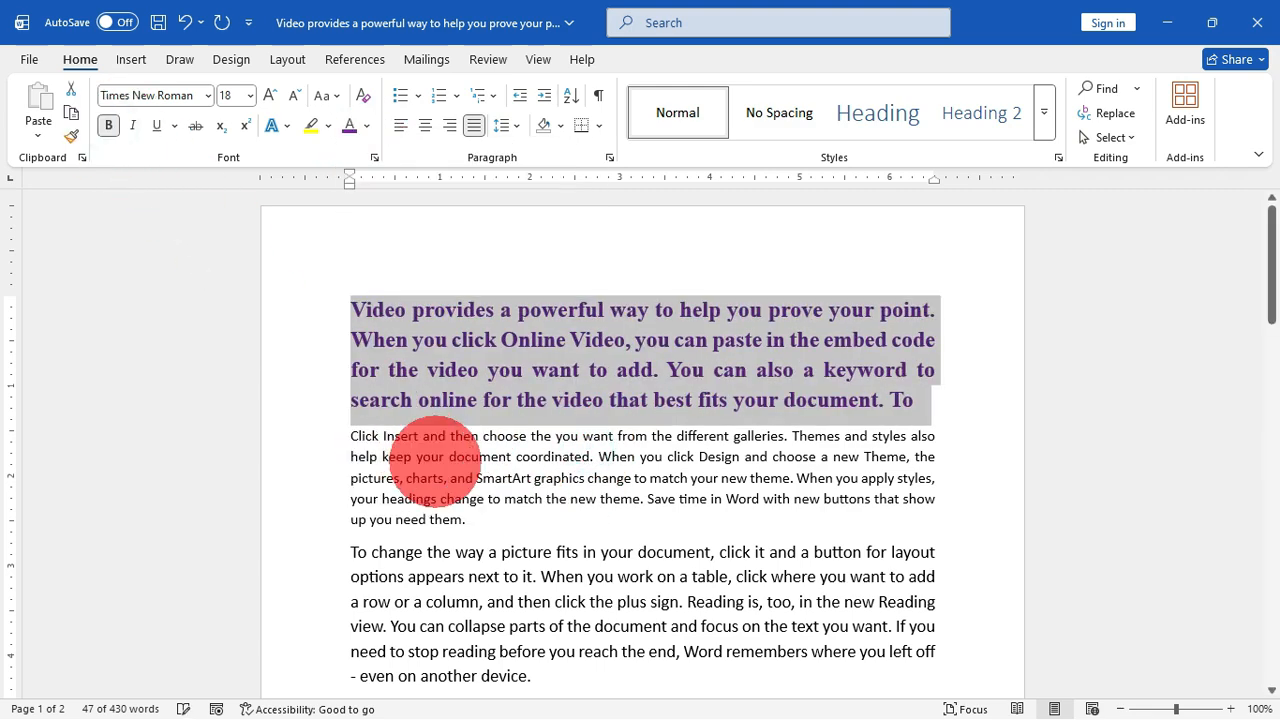
{"action": "left_click", "coordinate": [438, 457]}
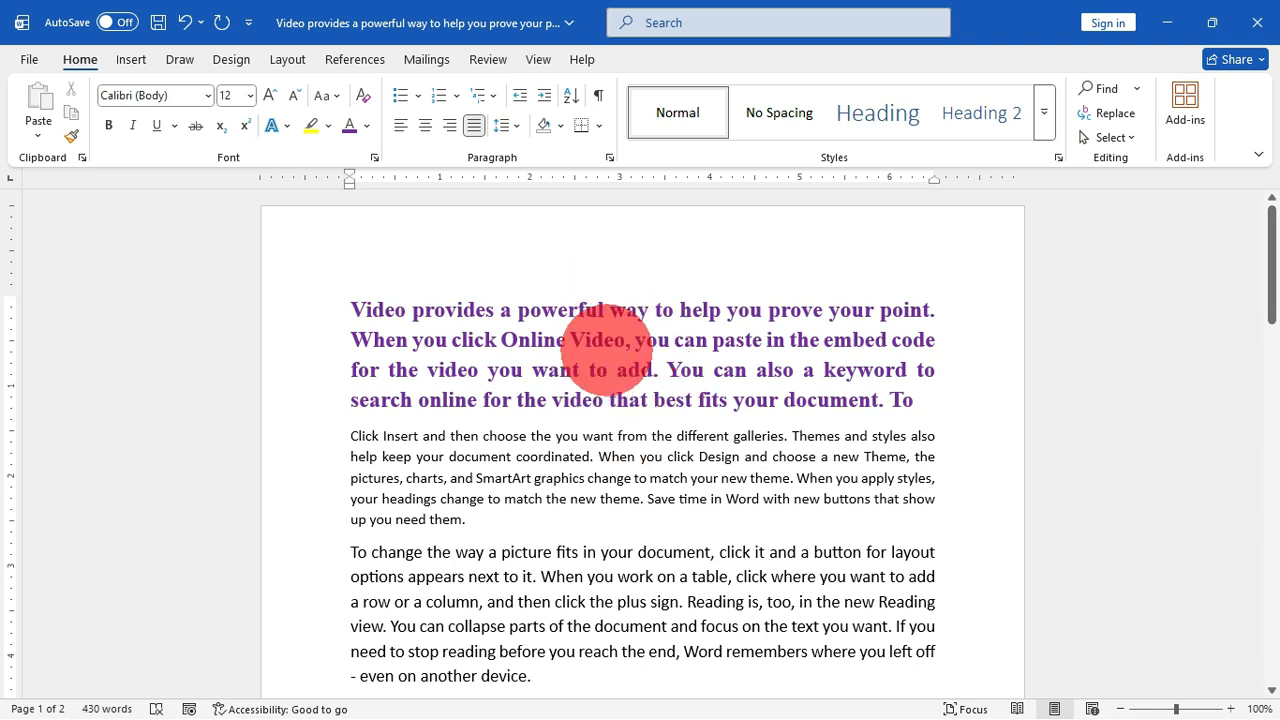
Step: Clear the first paragraph's character formatting and reset its paragraph formatting to the style default
{"action": "triple_click", "coordinate": [607, 350]}
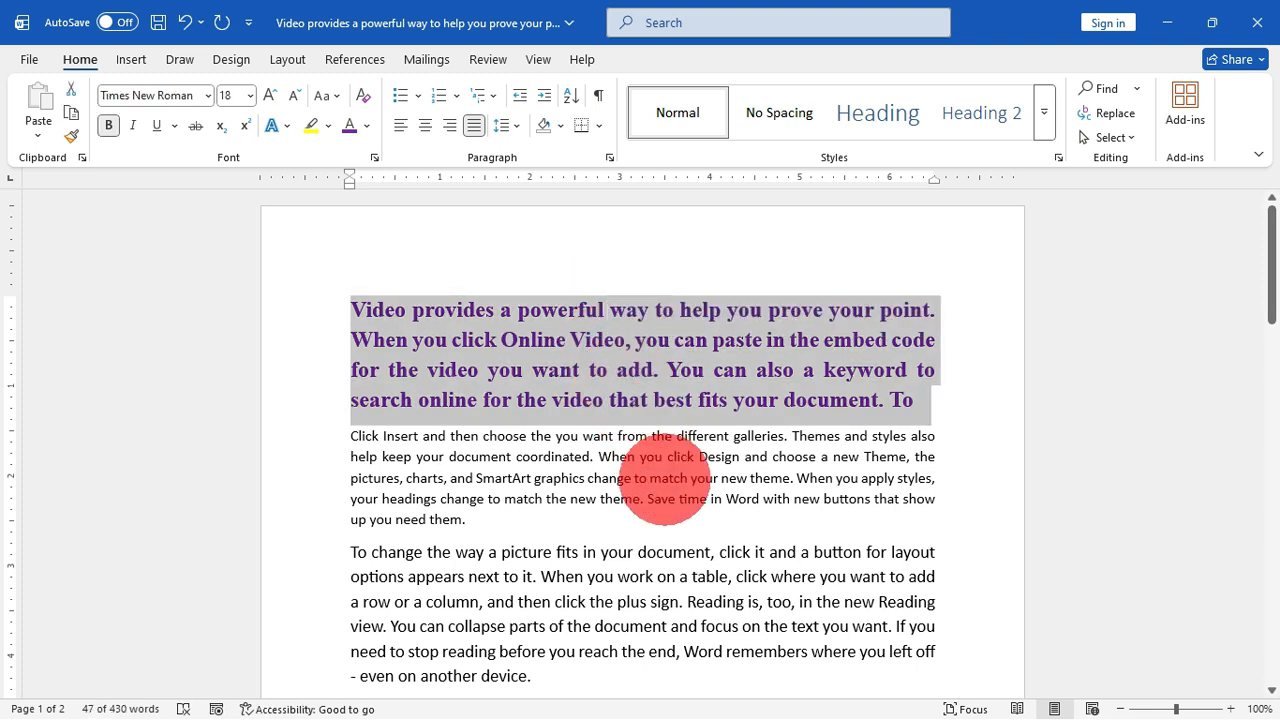
{"action": "key", "text": "ctrl+space"}
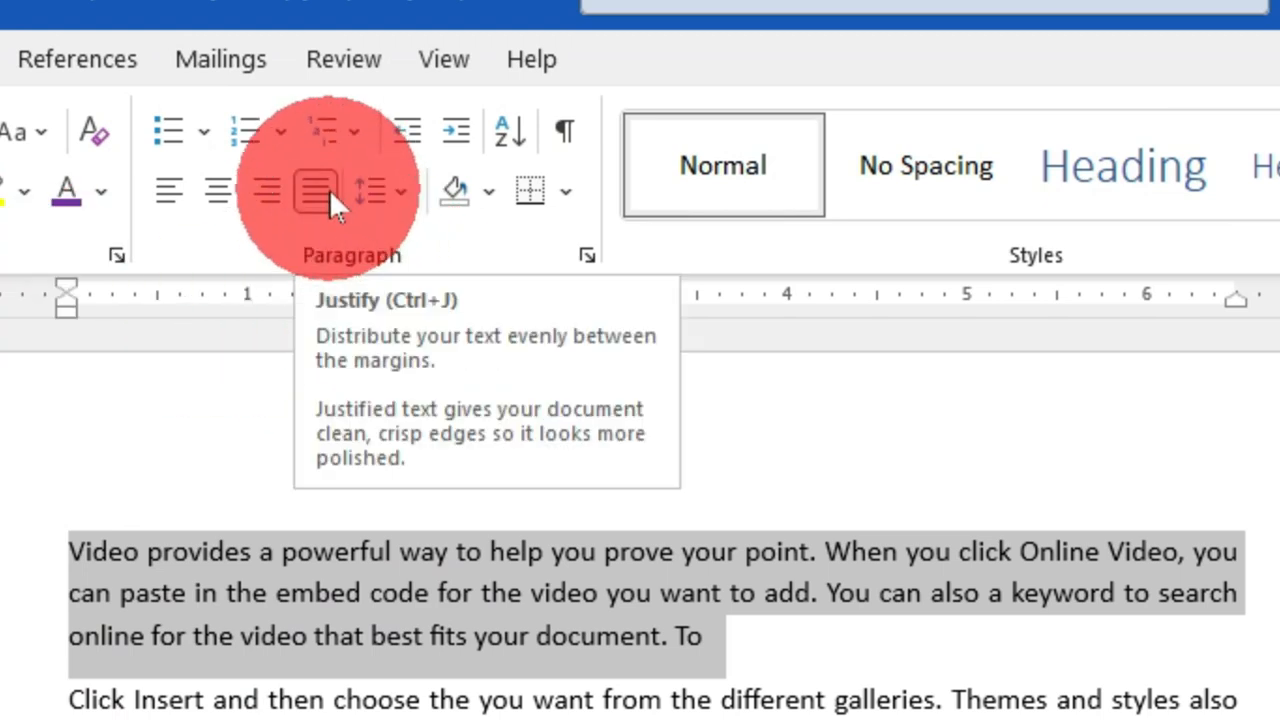
{"action": "left_click", "coordinate": [318, 190]}
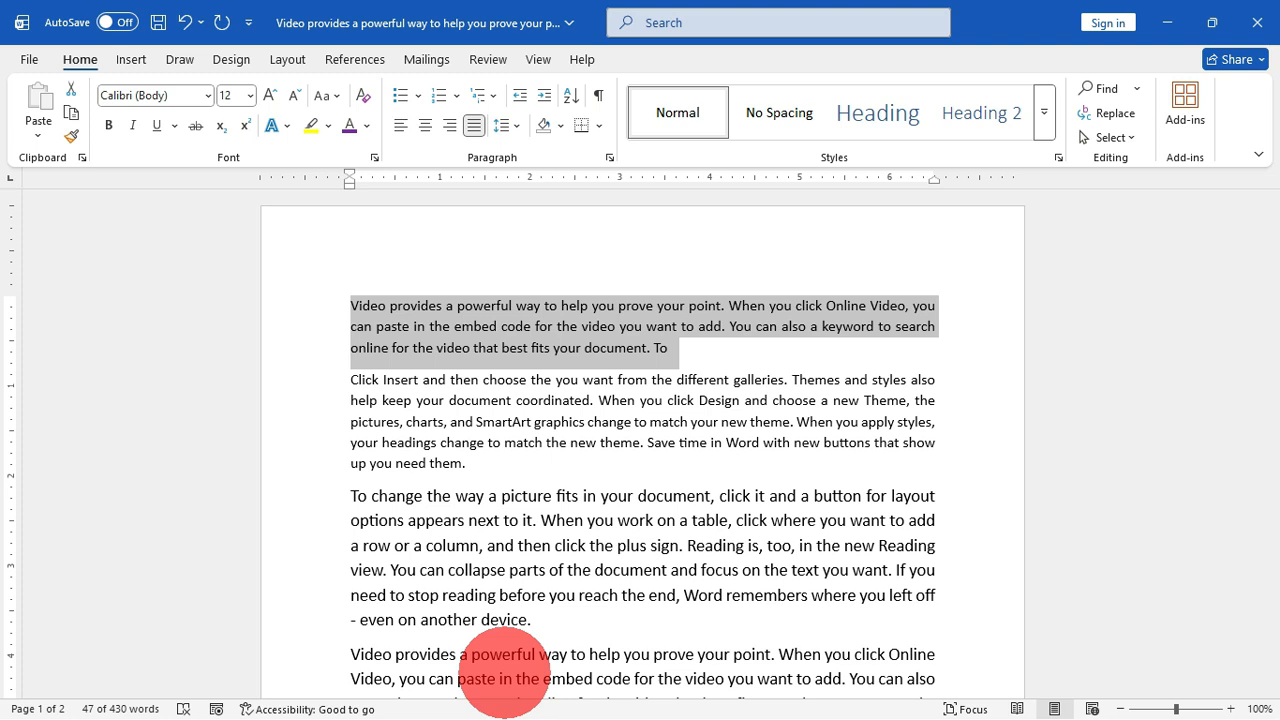
{"action": "key", "text": "ctrl+q"}
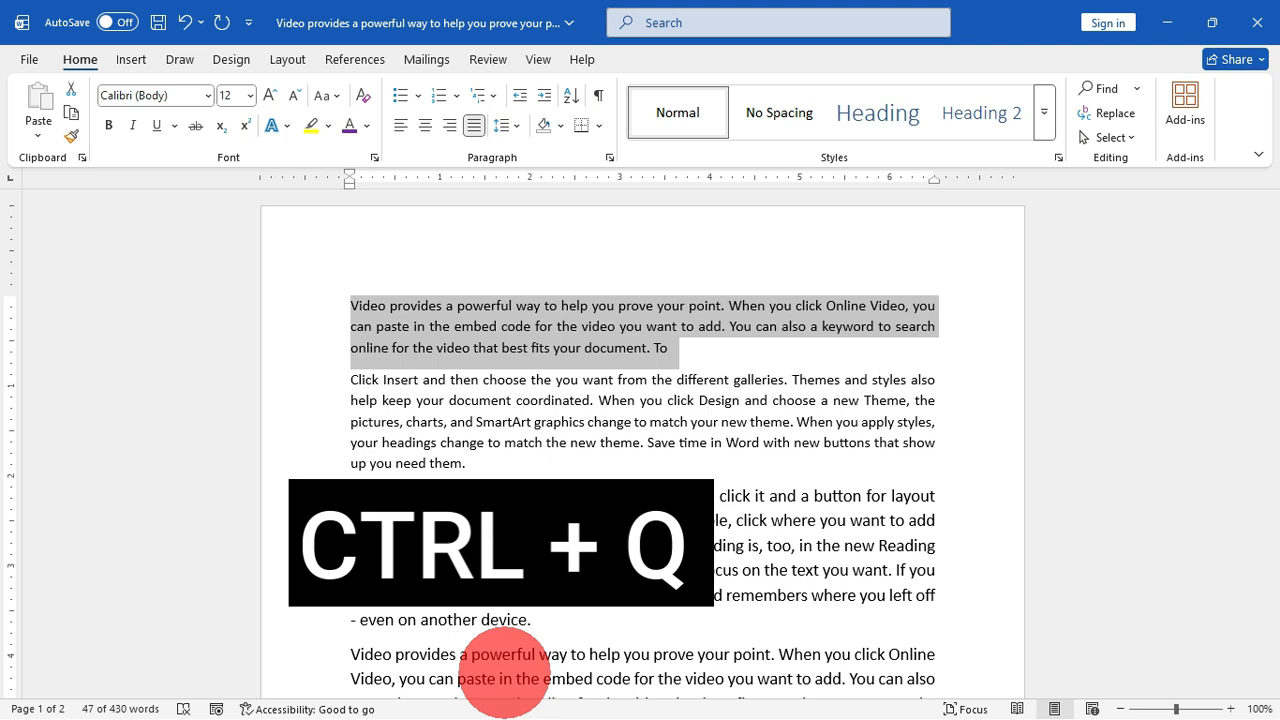
Step: Reset the first paragraph's paragraph formatting to the style default and apply the Normal style to the second paragraph
{"action": "key", "text": "ctrl+q"}
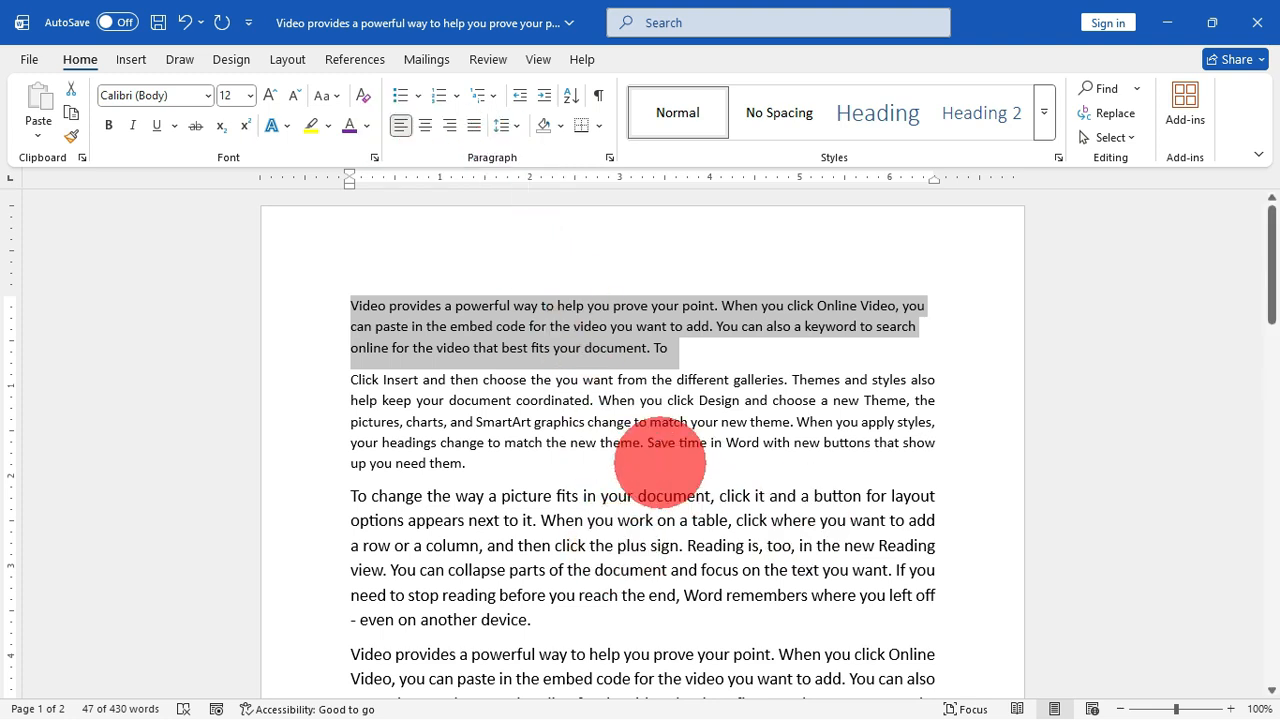
{"action": "triple_click", "coordinate": [573, 416]}
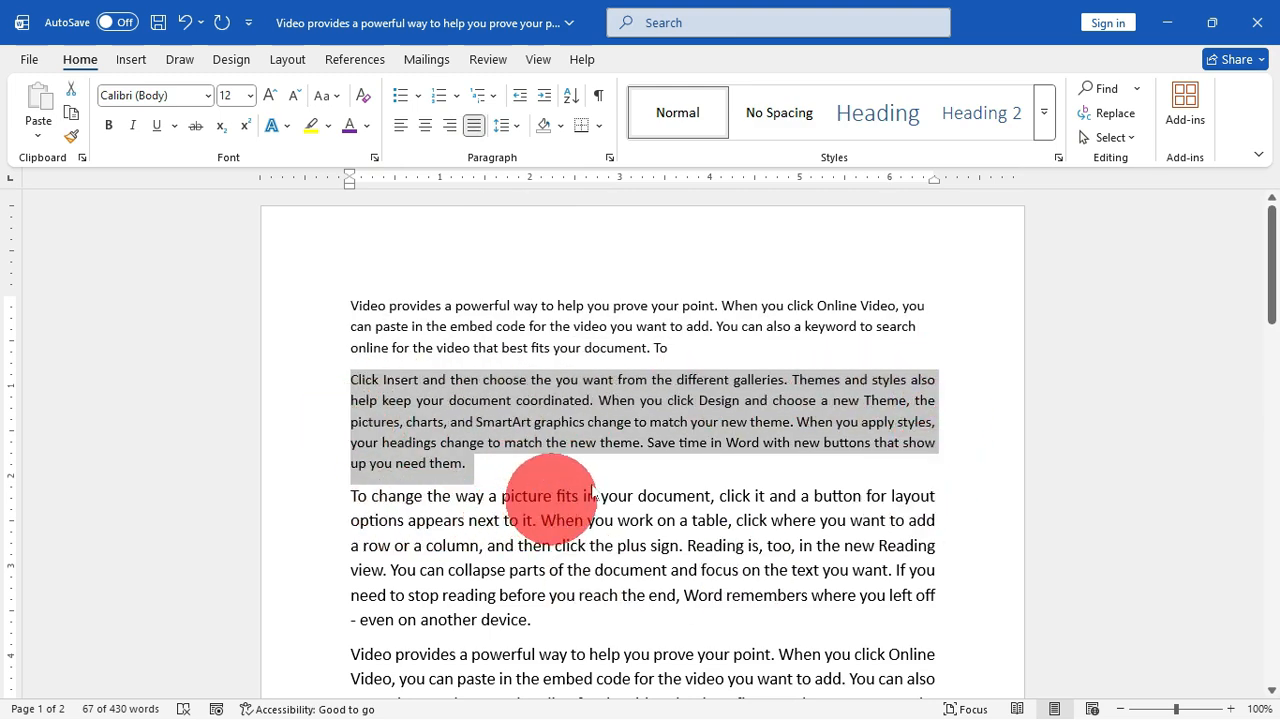
{"action": "key", "text": "ctrl+shift+n"}
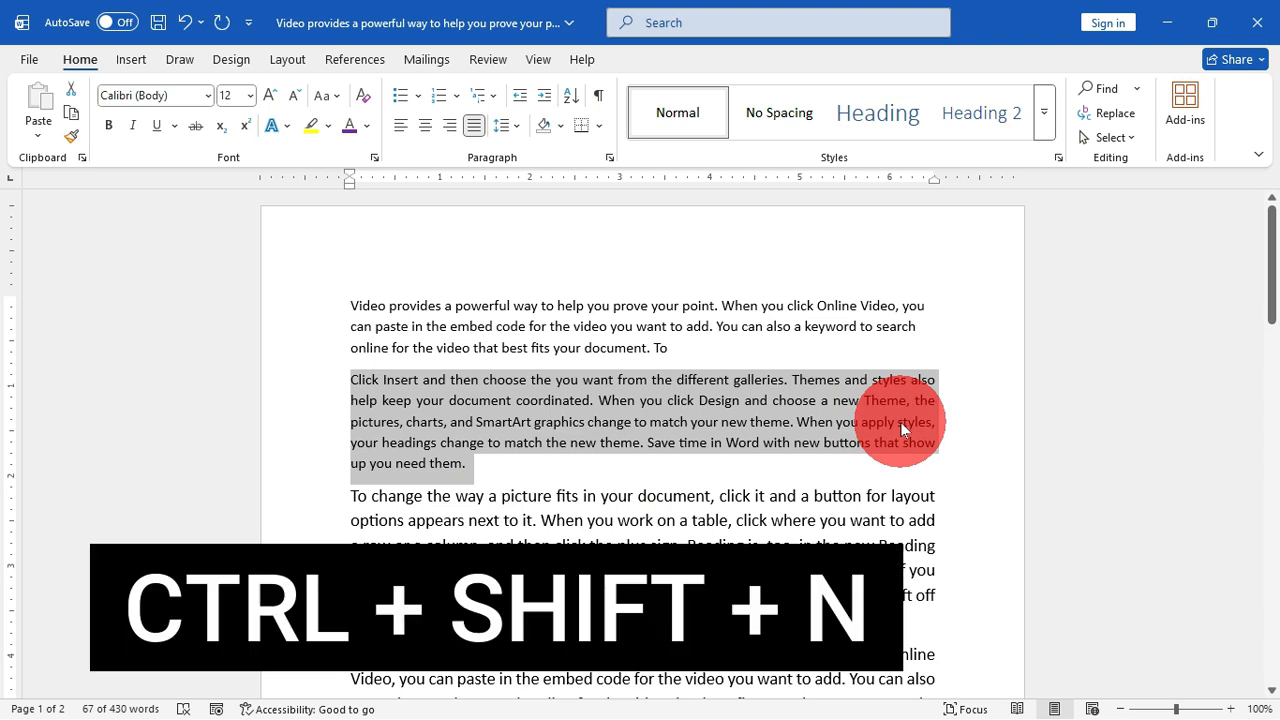
{"action": "key", "text": "ctrl+shift+n"}
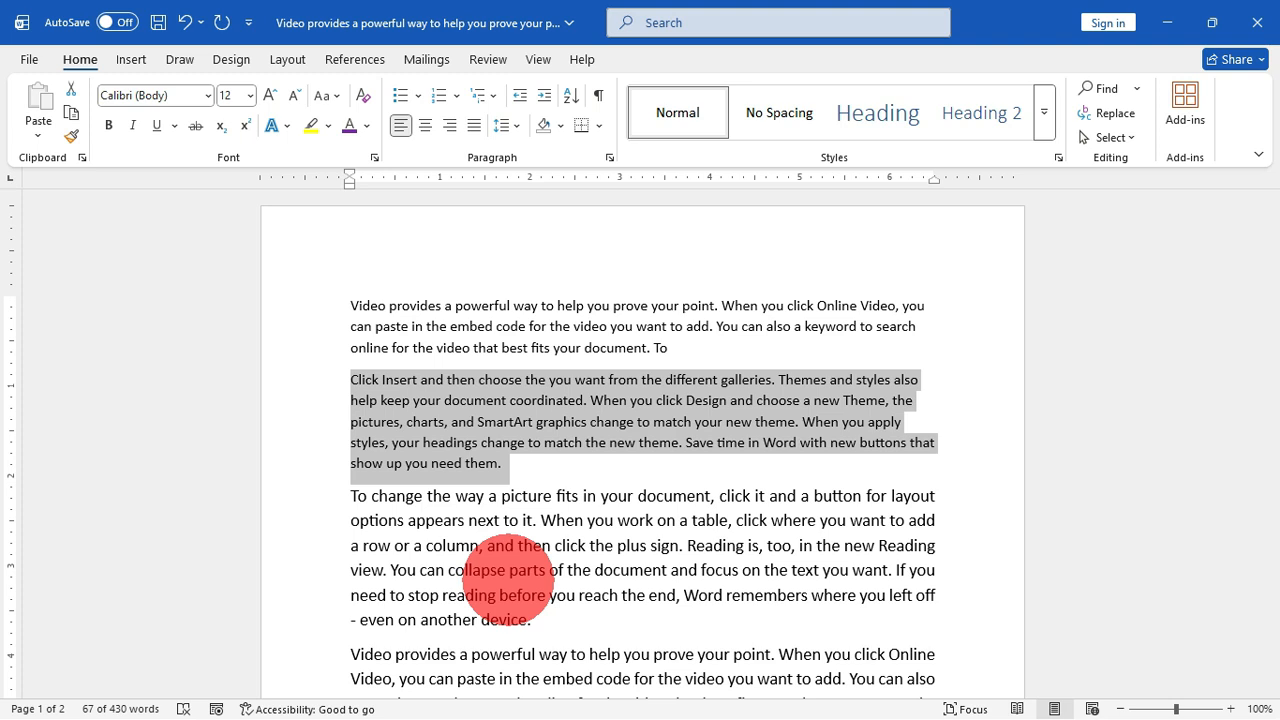
Step: Delete the whole third paragraph, starting "To change the way a picture fits", and undo the deletion
{"action": "key", "text": "space"}
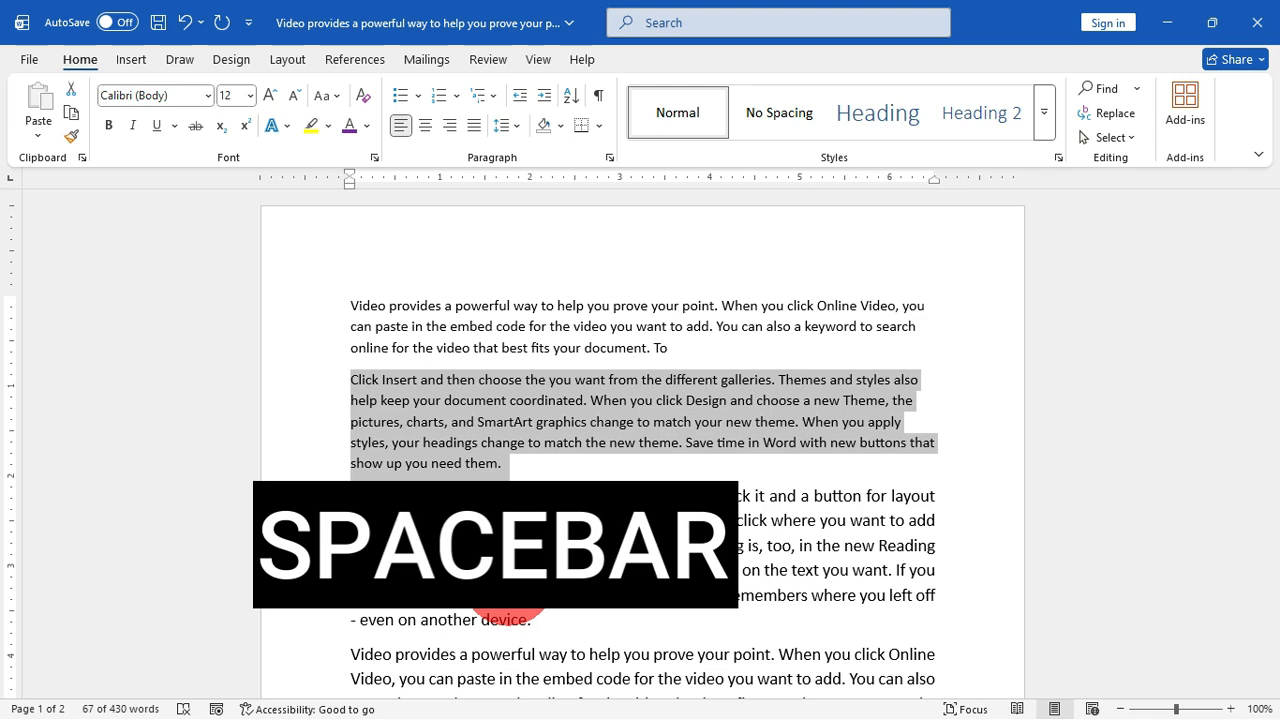
{"action": "scroll", "coordinate": [510, 605], "scroll_direction": "down", "scroll_amount": 3}
{"action": "scroll", "coordinate": [540, 460], "scroll_direction": "up", "scroll_amount": 1}
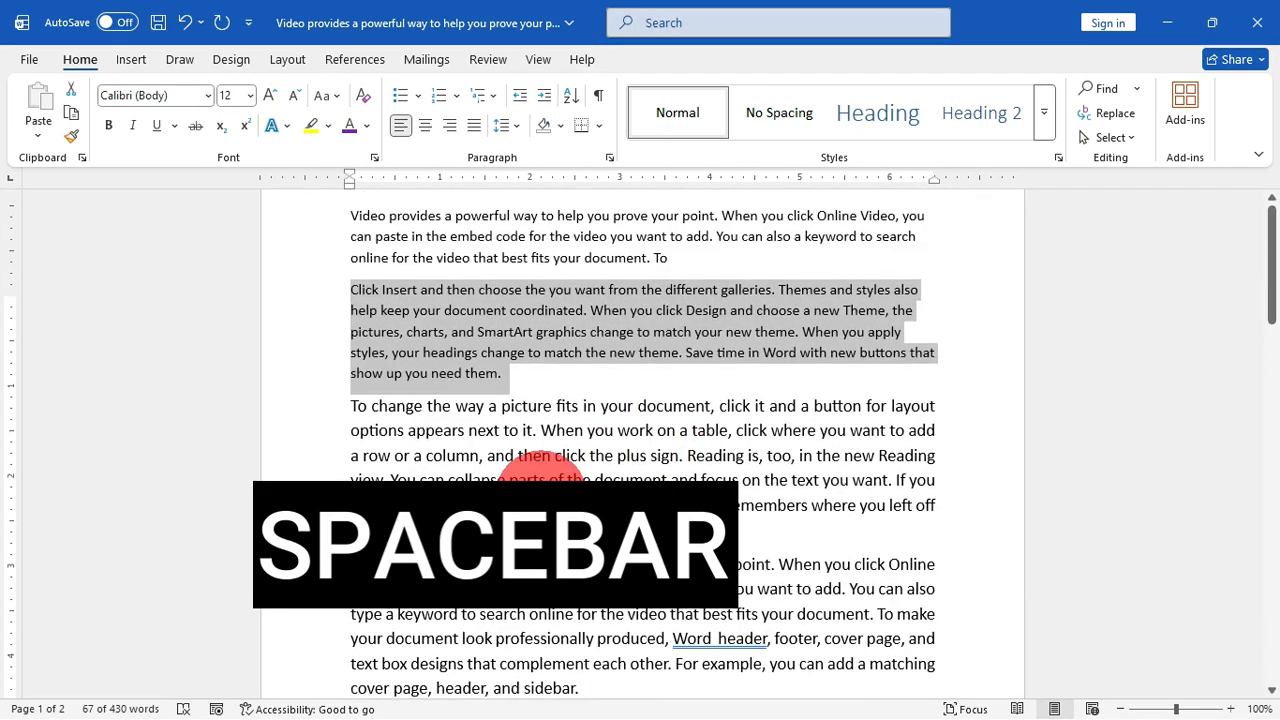
{"action": "scroll", "coordinate": [605, 485], "scroll_direction": "up", "scroll_amount": 2}
{"action": "scroll", "coordinate": [600, 514], "scroll_direction": "down", "scroll_amount": 1}
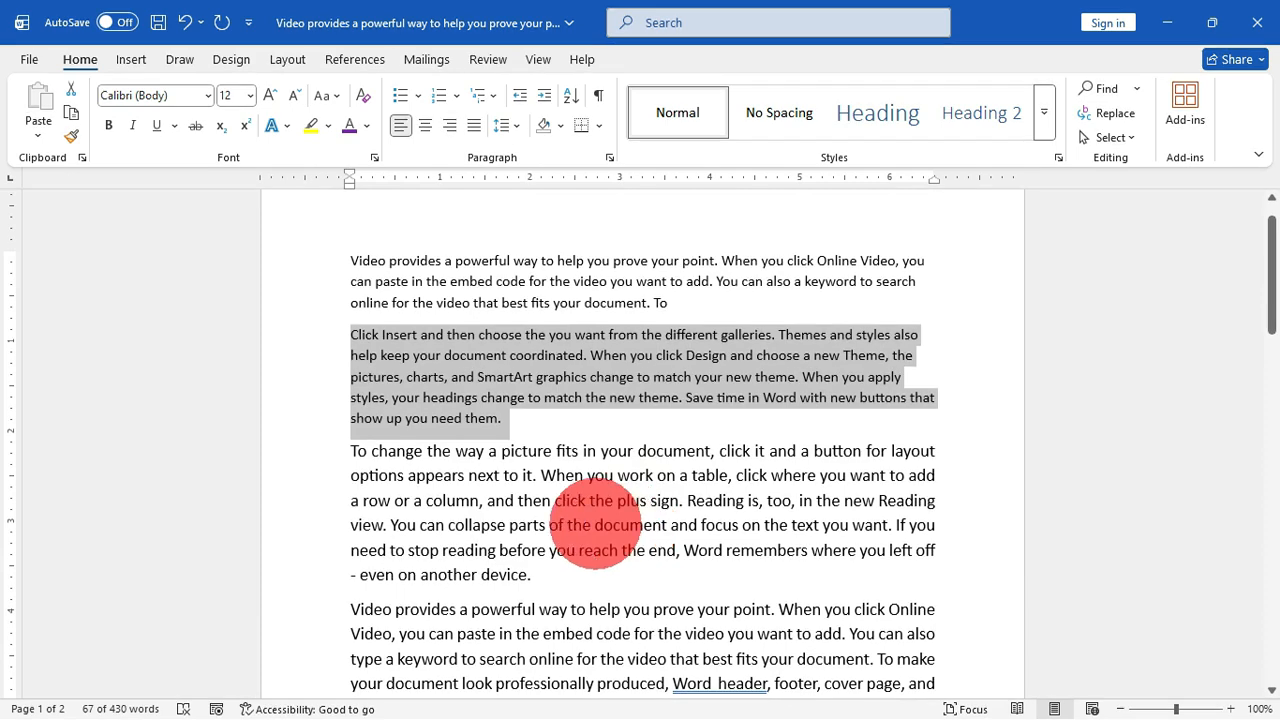
{"action": "triple_click", "coordinate": [592, 502]}
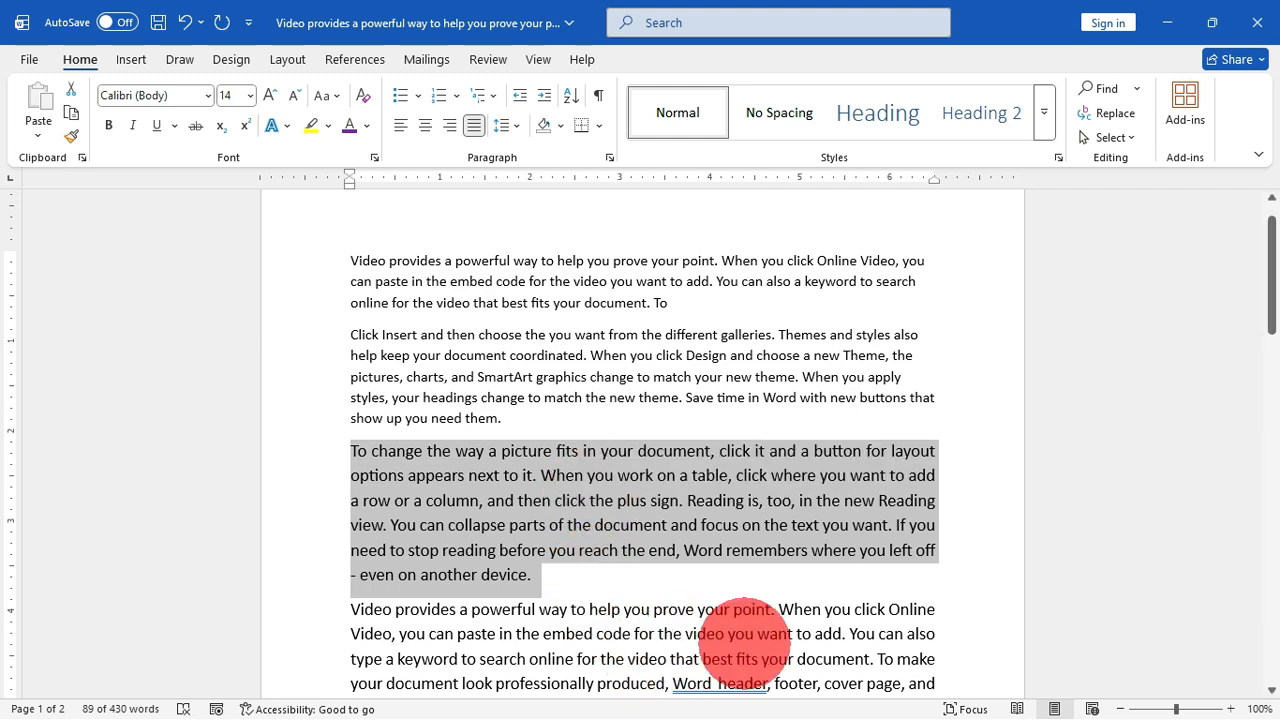
{"action": "key", "text": "Delete"}
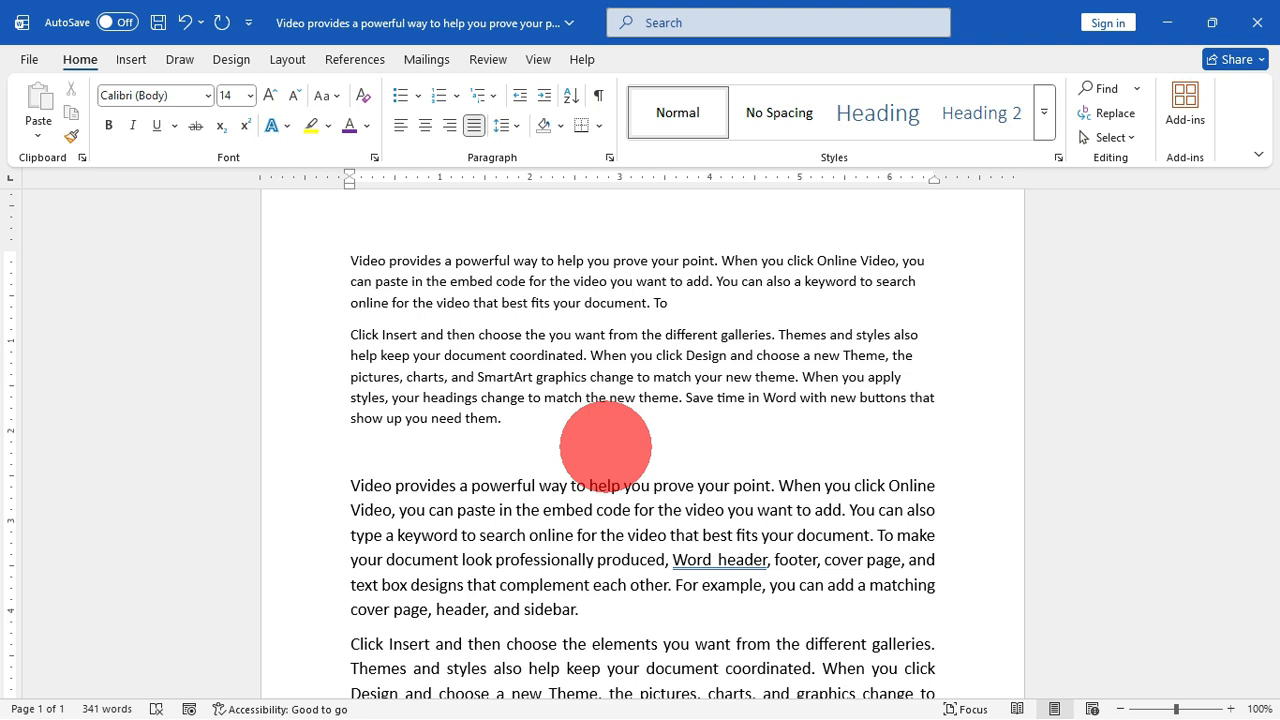
{"action": "key", "text": "alt+BackSpace"}
{"action": "key", "text": "ctrl+z"}
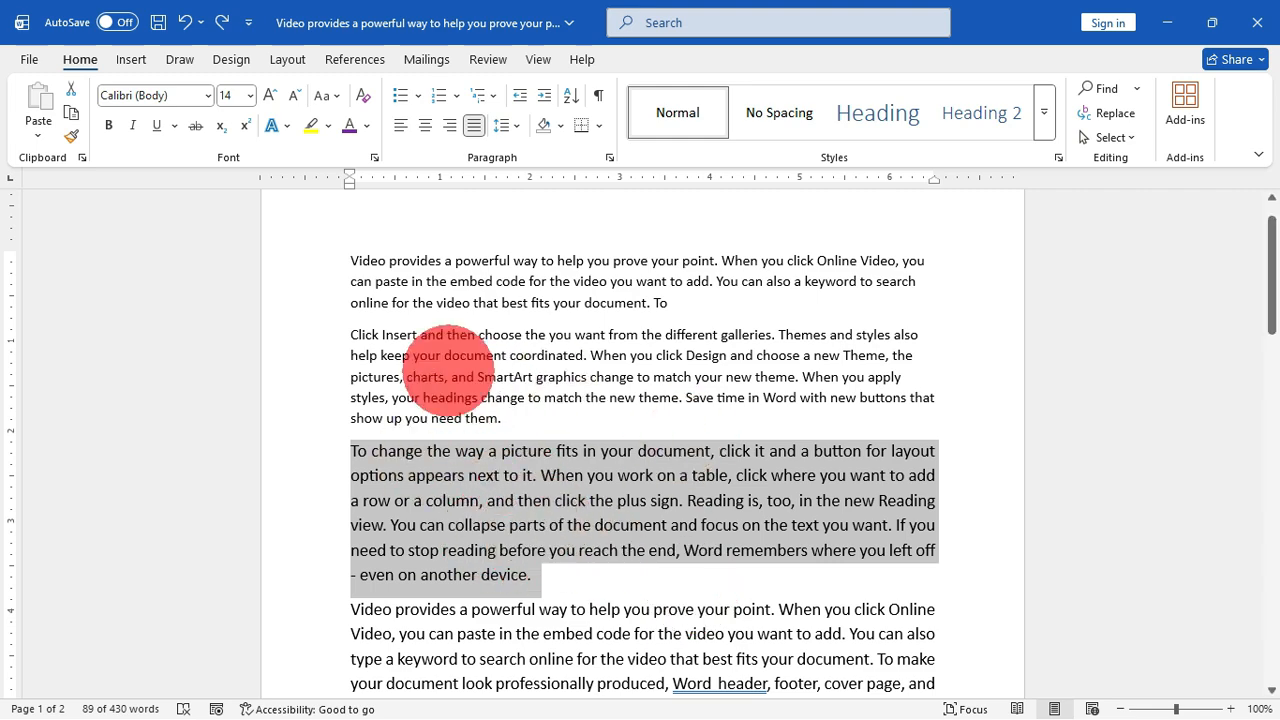
Step: Set the third paragraph's font colour to standard red and highlight its text in pink
{"action": "left_click", "coordinate": [370, 123]}
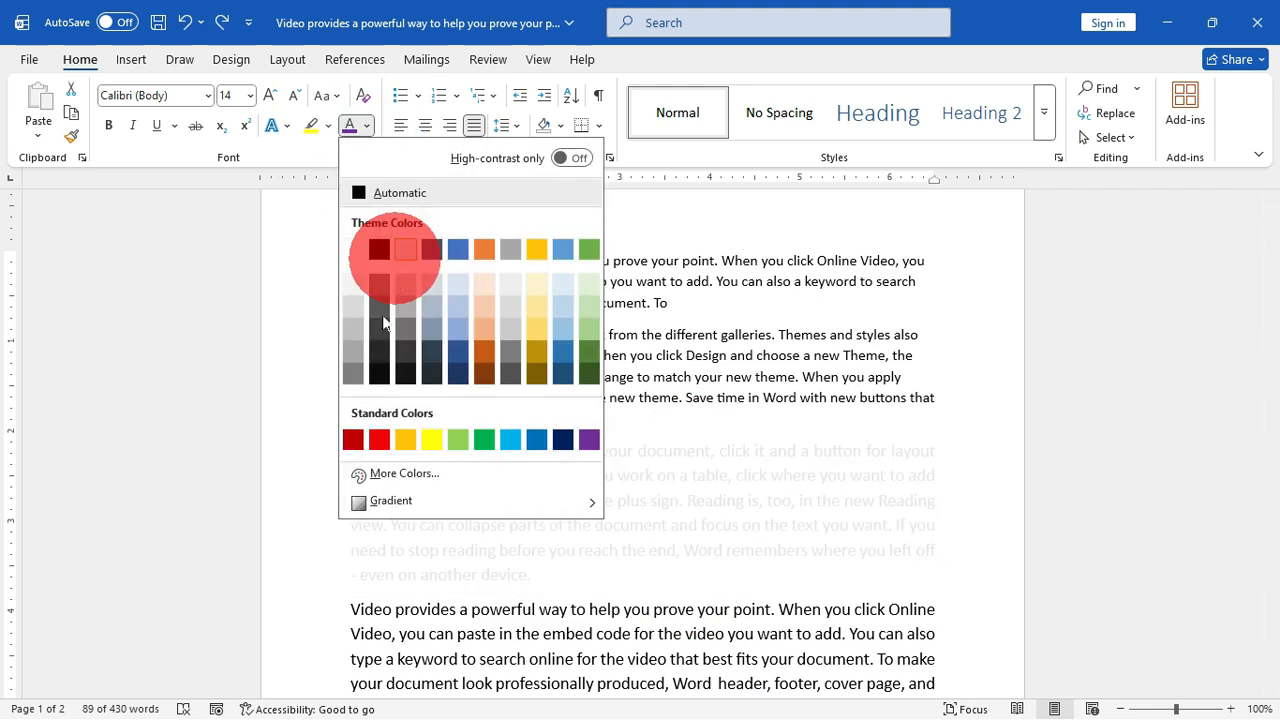
{"action": "left_click", "coordinate": [377, 442]}
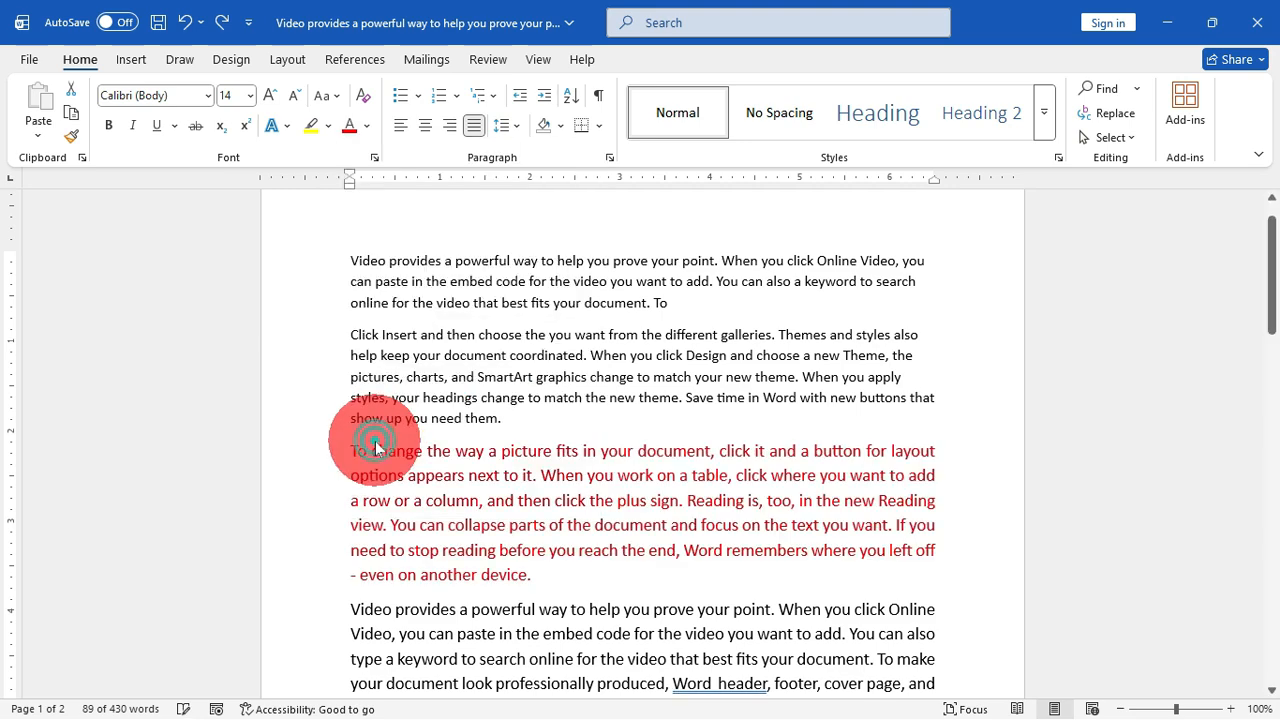
{"action": "left_click", "coordinate": [329, 126]}
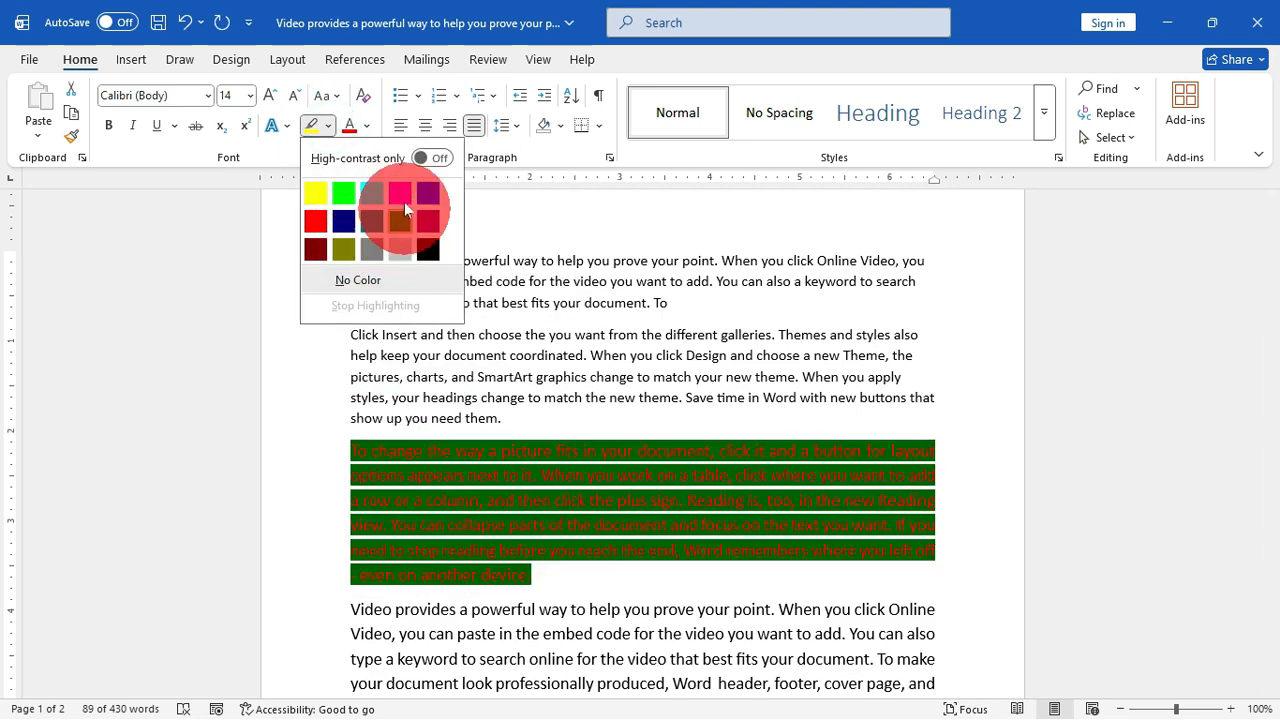
{"action": "left_click", "coordinate": [400, 193]}
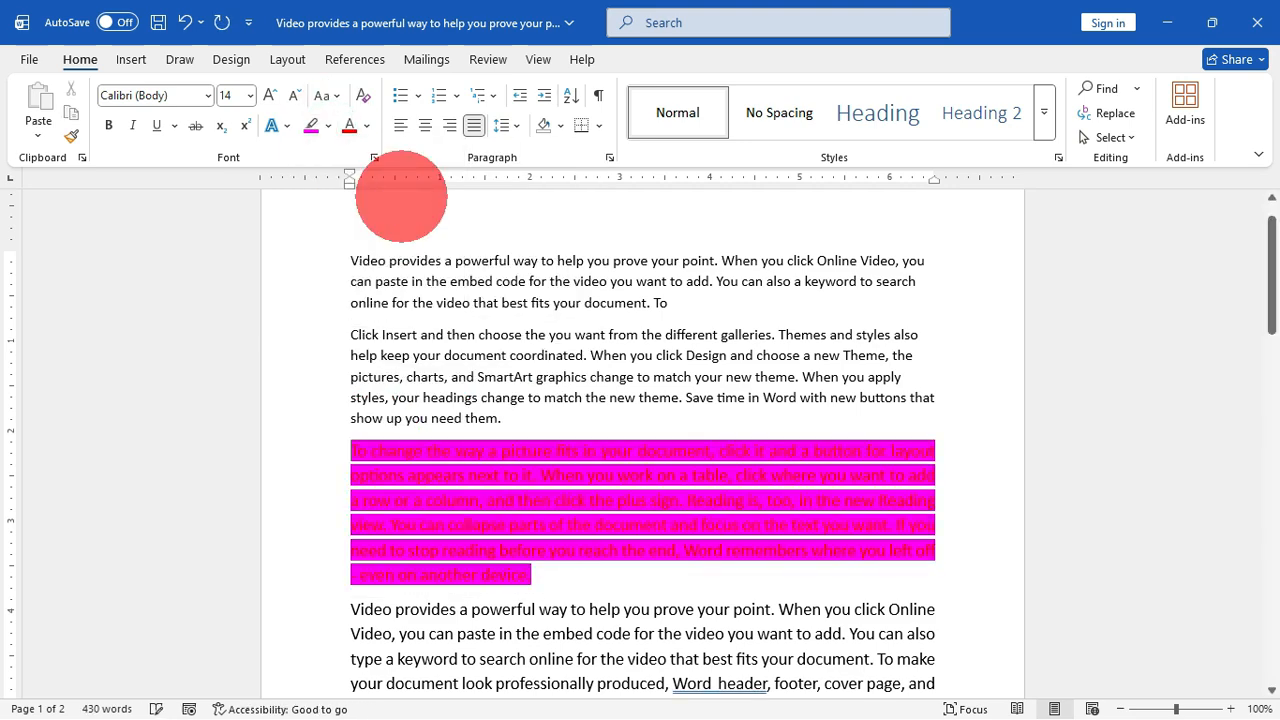
Step: Change the font colour of the whole pink-highlighted third paragraph to white
{"action": "left_click", "coordinate": [367, 125]}
{"action": "left_click", "coordinate": [356, 247]}
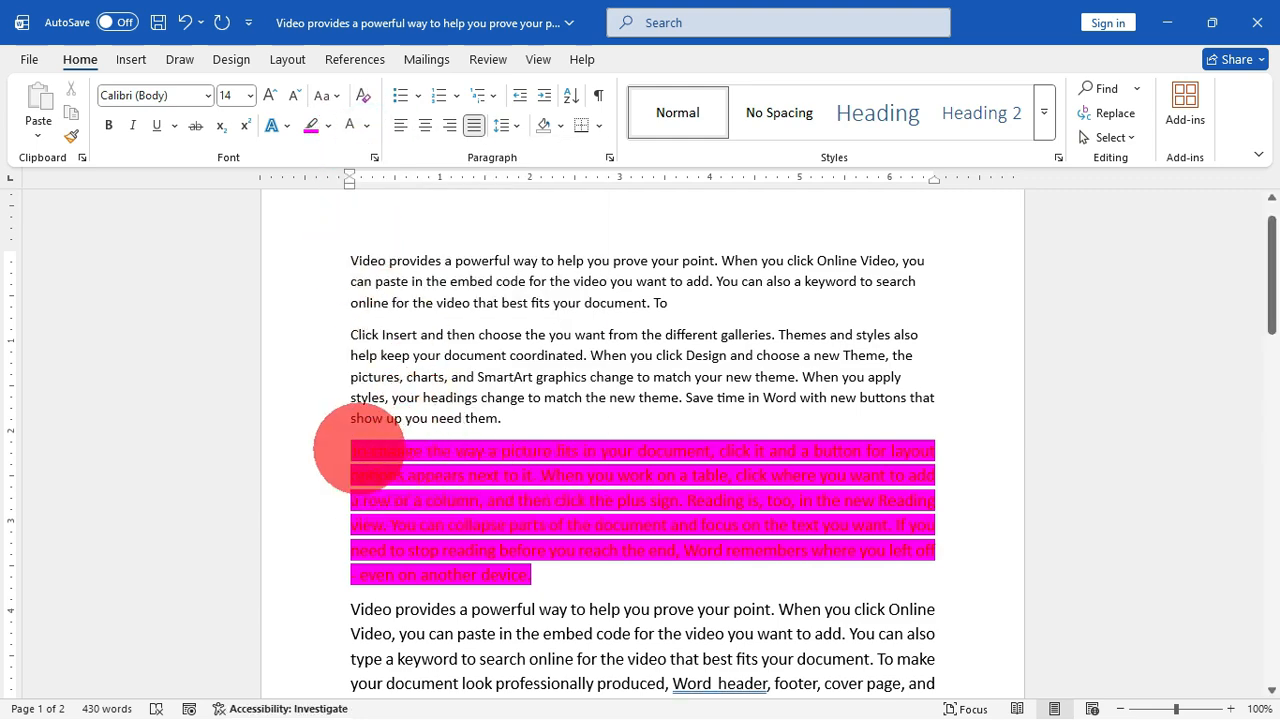
{"action": "left_click_drag", "start_coordinate": [352, 447], "coordinate": [489, 585]}
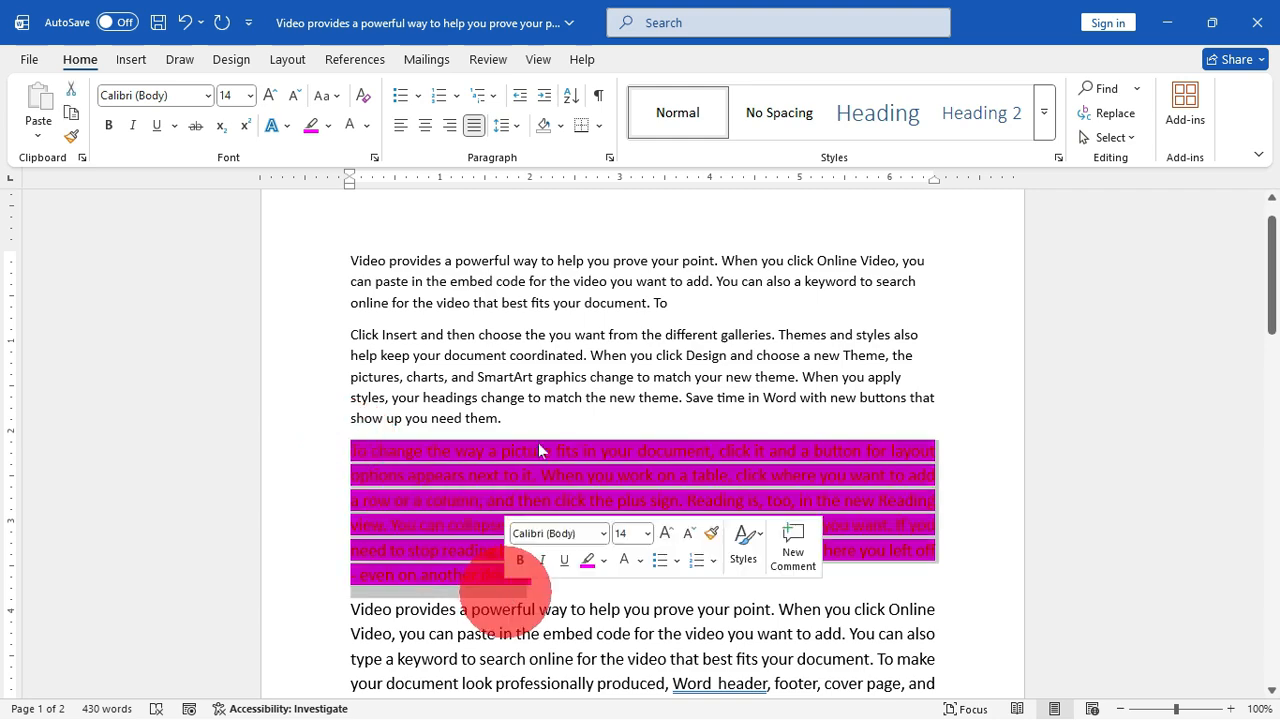
{"action": "left_click", "coordinate": [349, 127]}
{"action": "left_click", "coordinate": [651, 451]}
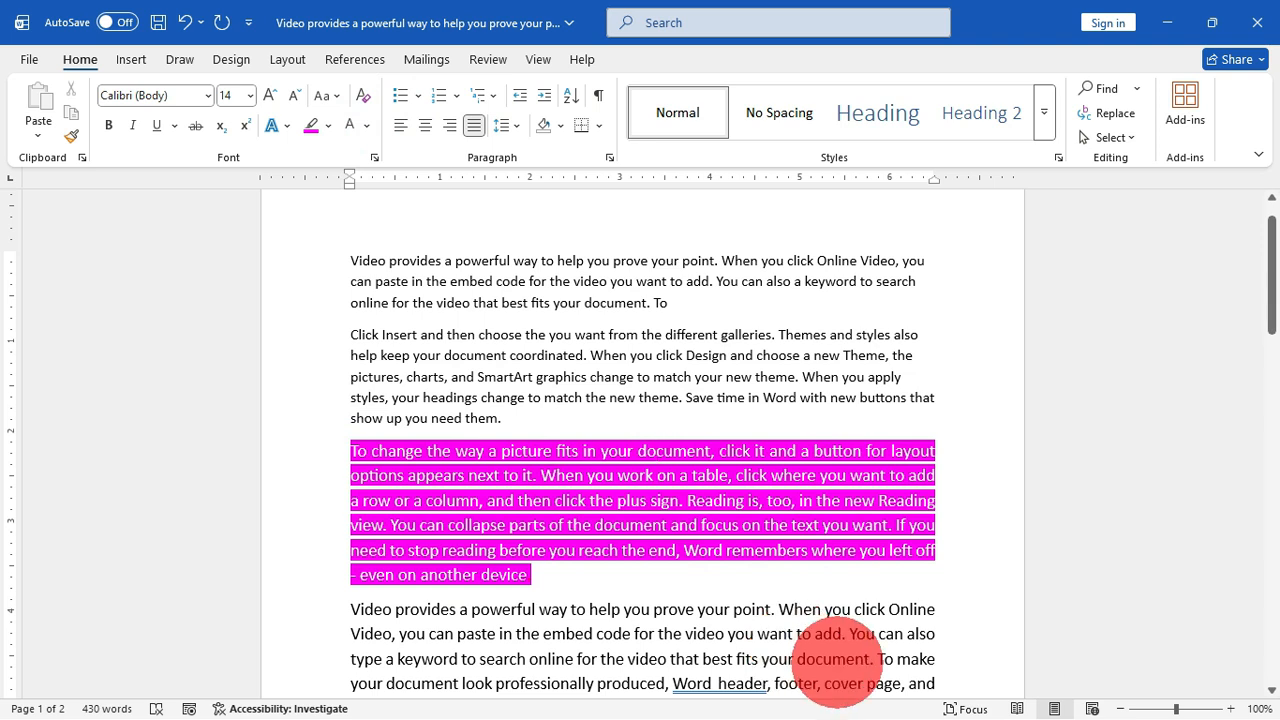
Step: Undo the font colour and highlight changes on the third paragraph, and redo all of them
{"action": "key", "text": "ctrl+z"}
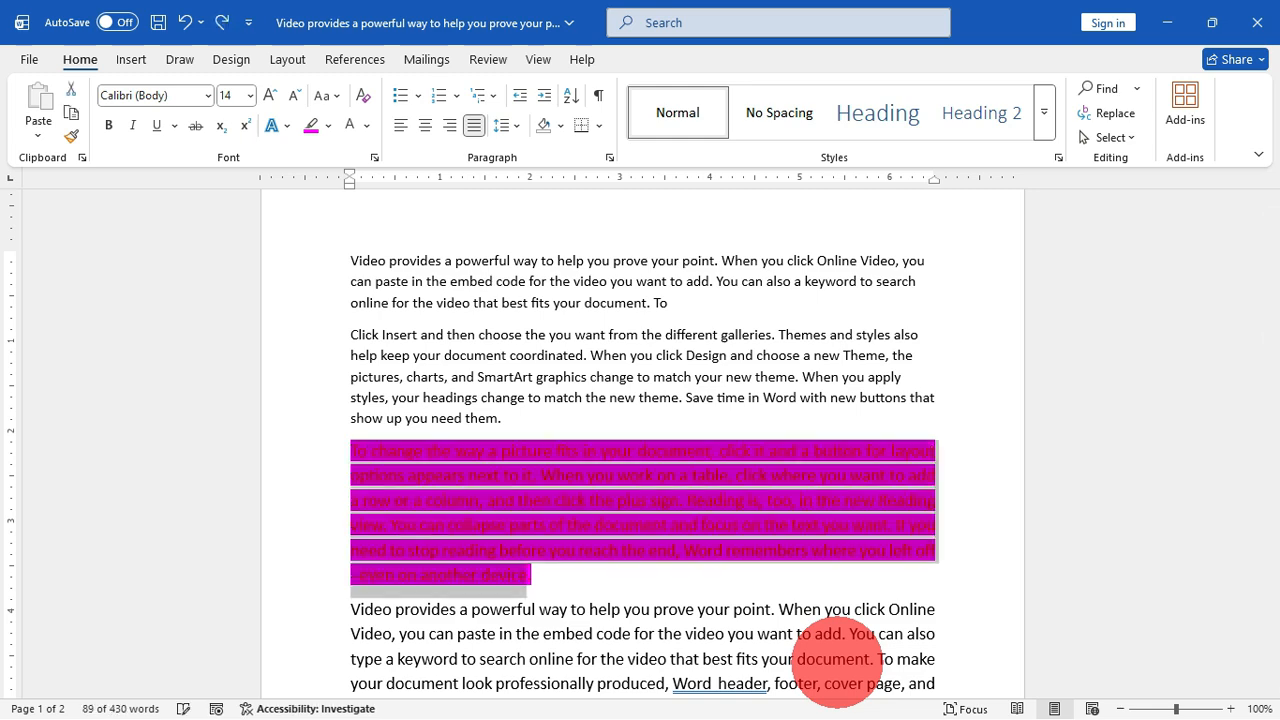
{"action": "key", "text": "ctrl+z"}
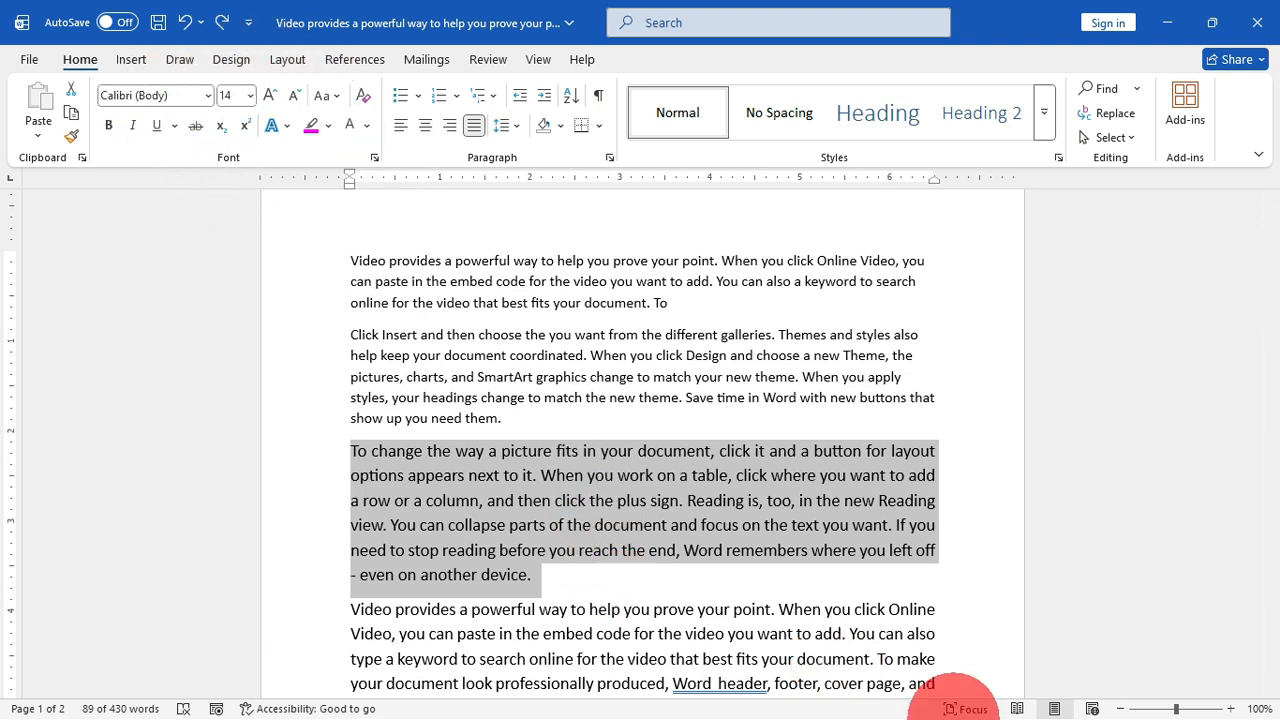
{"action": "key", "text": "alt+shift+BackSpace"}
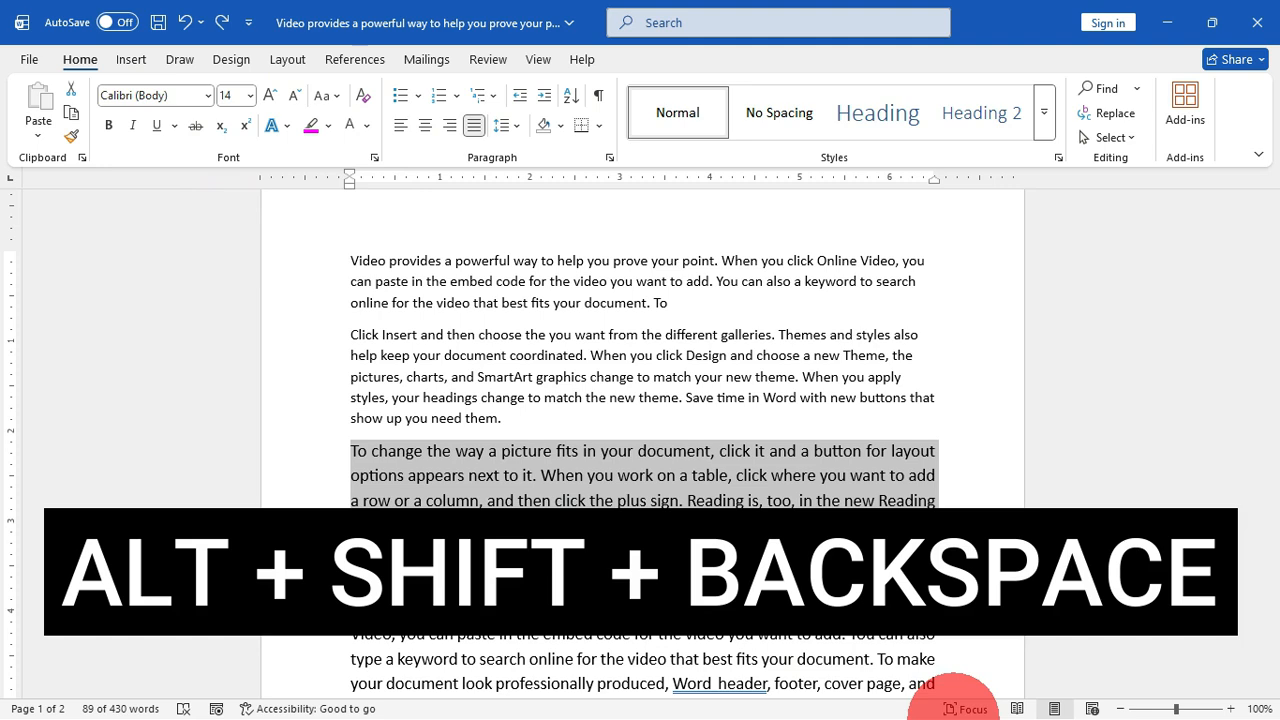
{"action": "key", "text": "alt+shift+BackSpace"}
{"action": "key", "text": "alt+shift+BackSpace"}
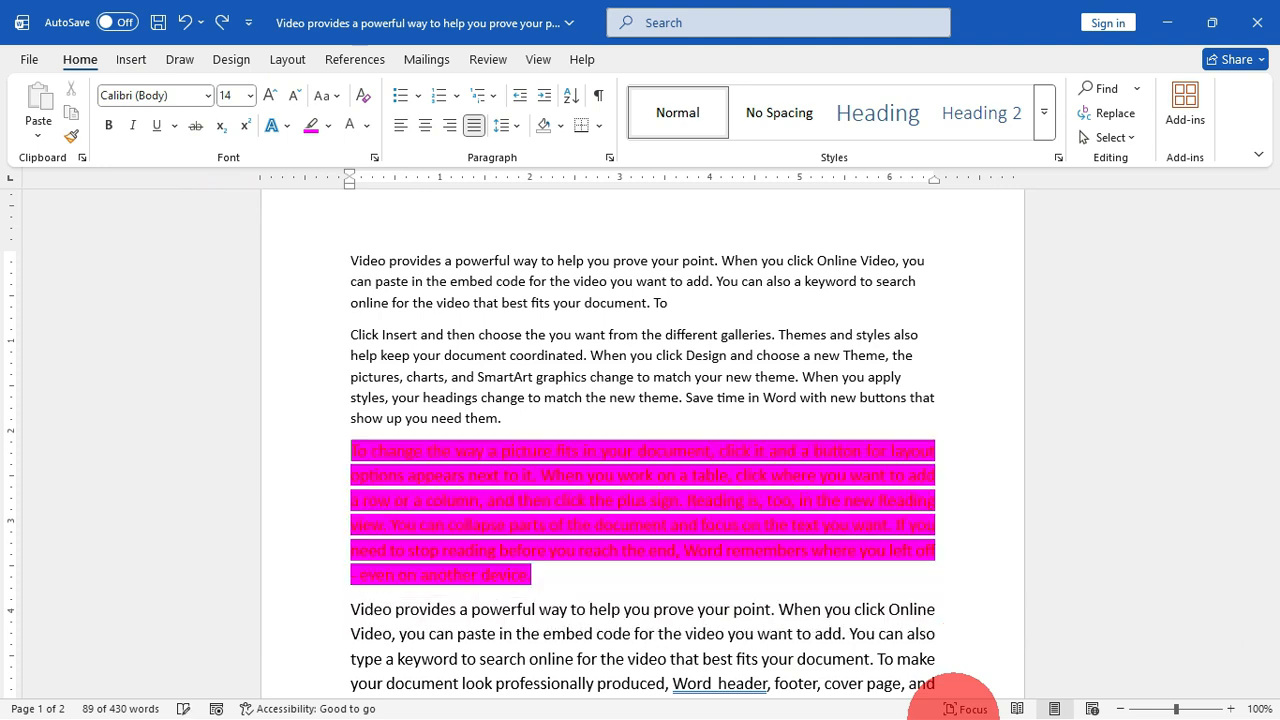
{"action": "key", "text": "alt+shift+BackSpace"}
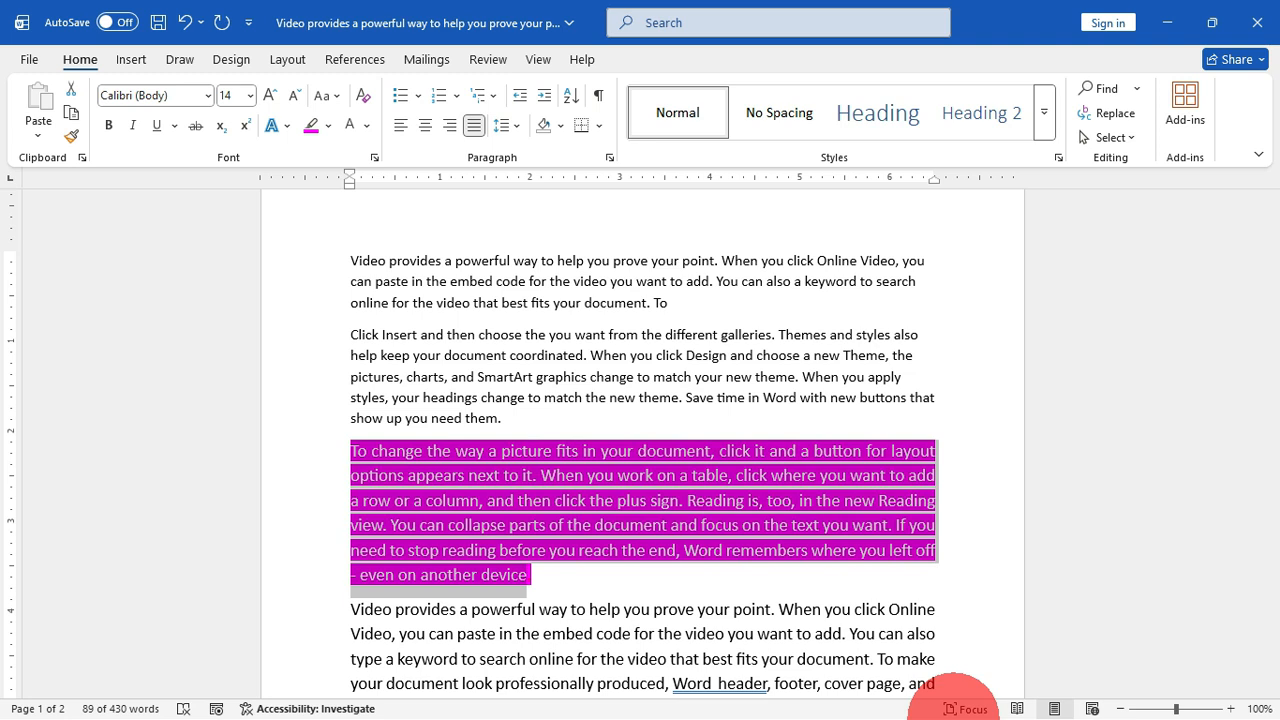
Step: Delete characters before the final "o" of the first paragraph so that it ends in "documo"
{"action": "key", "text": "shift+F5"}
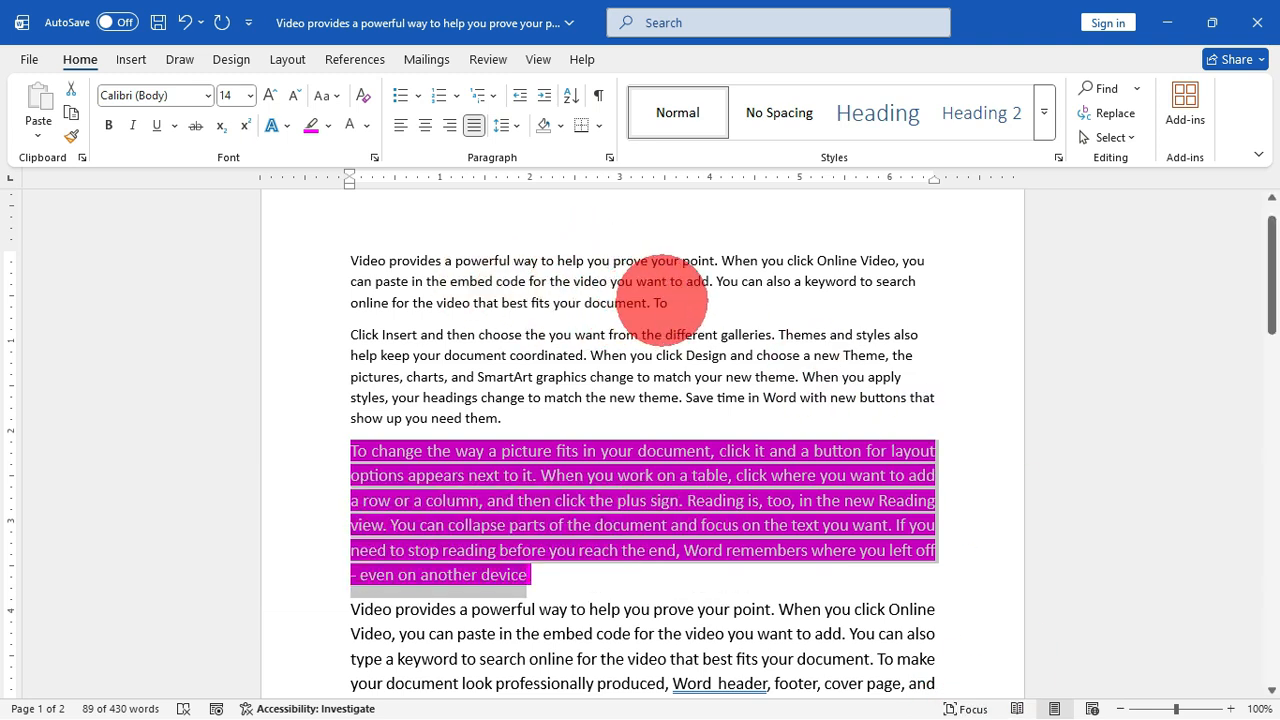
{"action": "left_click", "coordinate": [661, 301]}
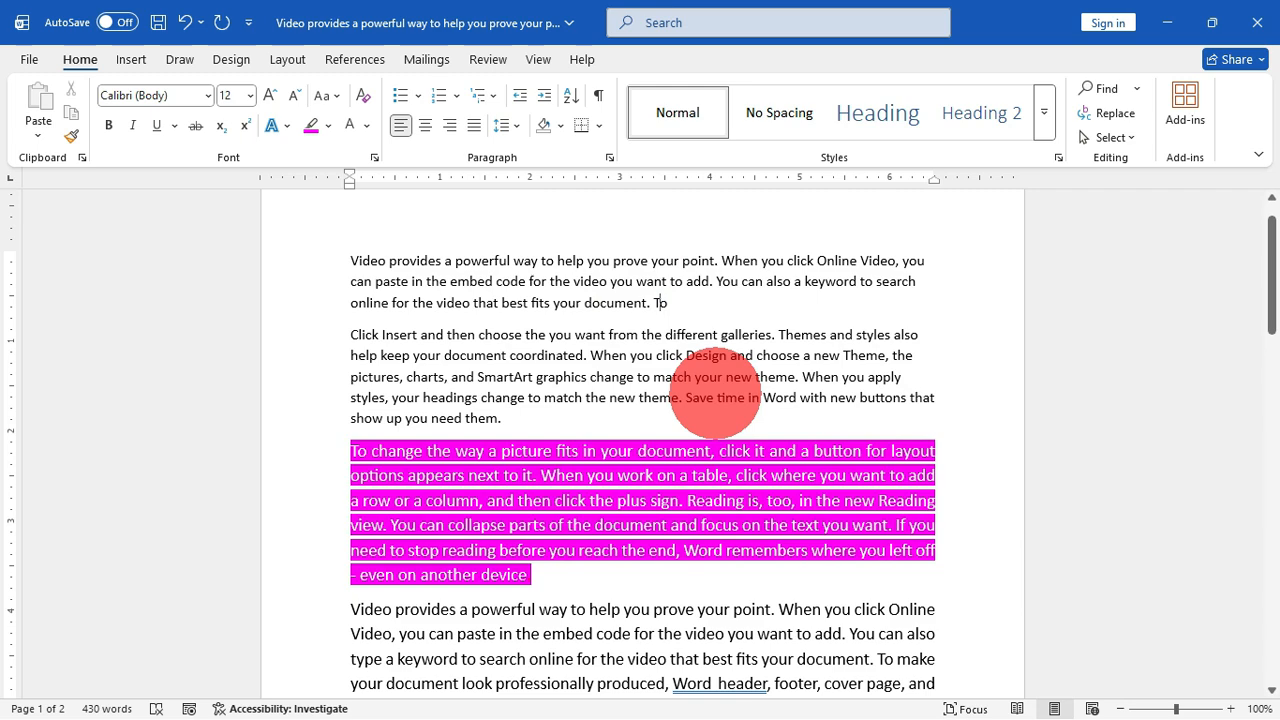
{"action": "key", "text": "BackSpace"}
{"action": "key", "text": "BackSpace"}
{"action": "key", "text": "BackSpace"}
{"action": "key", "text": "BackSpace"}
{"action": "key", "text": "BackSpace"}
{"action": "key", "text": "BackSpace"}
Step: Shorten the word "professionally" in the fourth paragraph to "proy" by deleting its middle letters
{"action": "scroll", "coordinate": [715, 393], "scroll_direction": "down", "scroll_amount": 1}
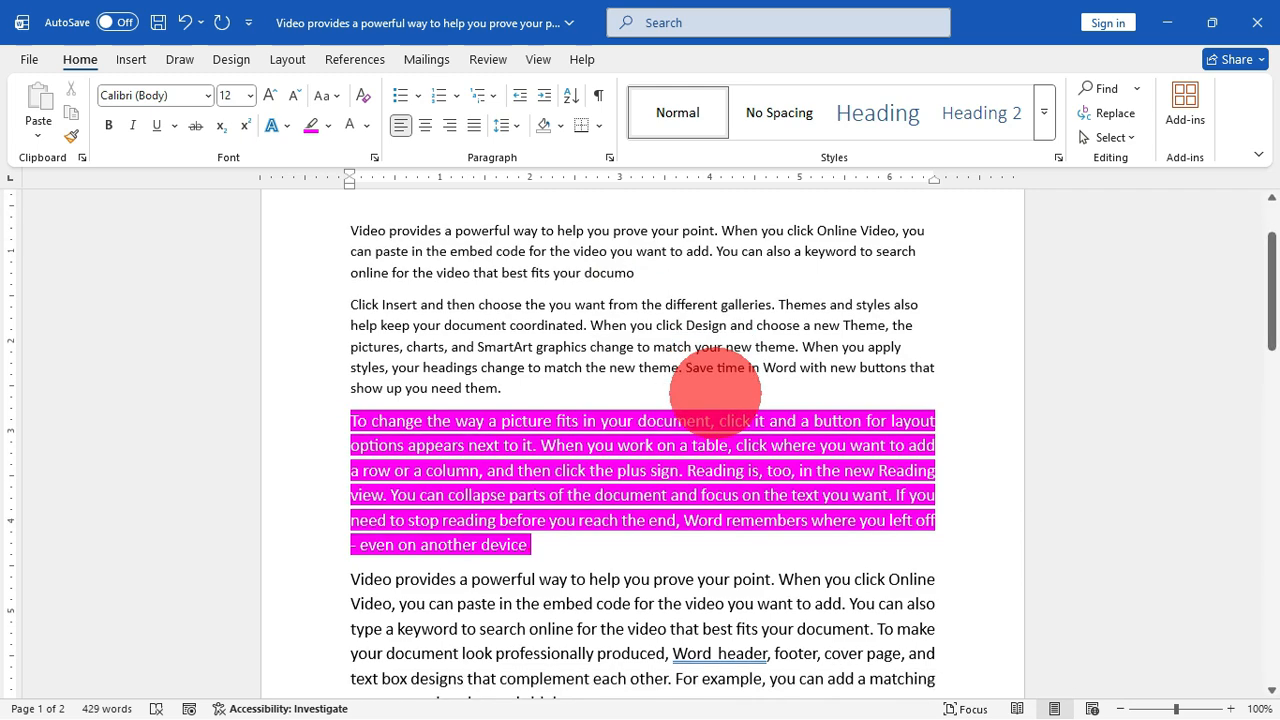
{"action": "scroll", "coordinate": [715, 393], "scroll_direction": "down", "scroll_amount": 1}
{"action": "left_click", "coordinate": [587, 593]}
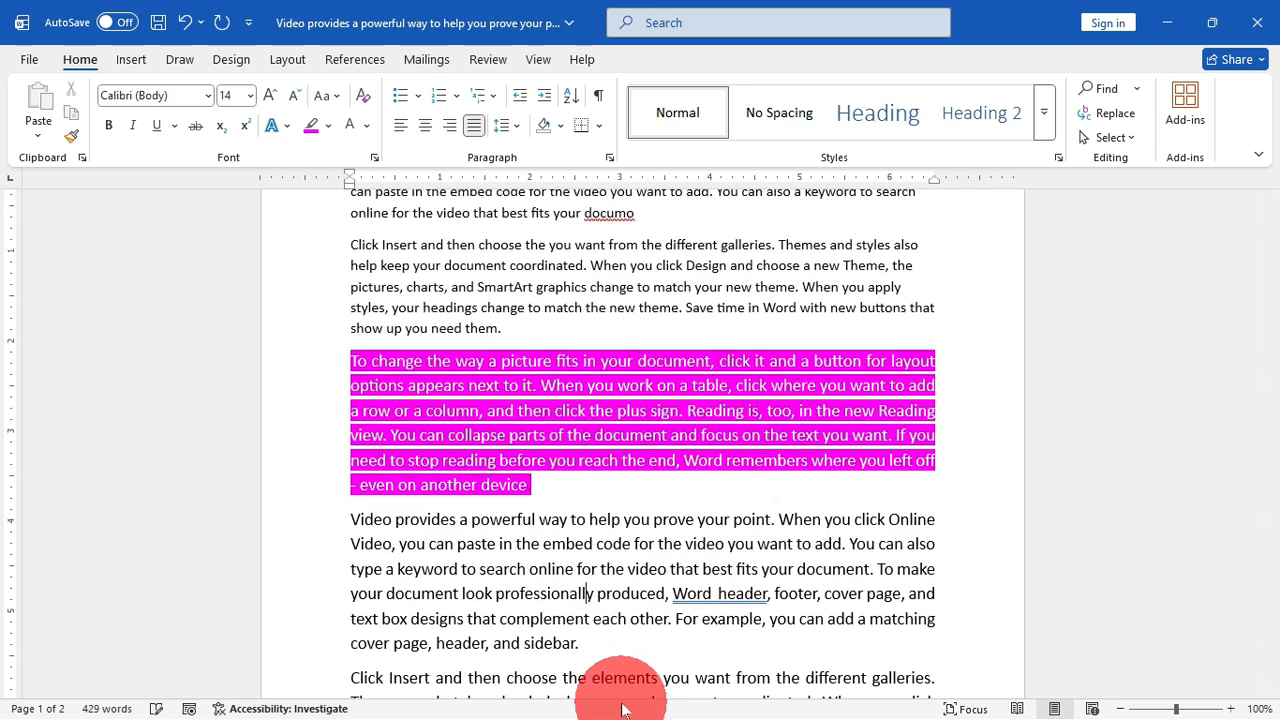
{"action": "key", "text": "BackSpace"}
{"action": "key", "text": "BackSpace"}
{"action": "key", "text": "BackSpace"}
{"action": "key", "text": "BackSpace"}
{"action": "key", "text": "BackSpace"}
{"action": "key", "text": "BackSpace"}
{"action": "key", "text": "BackSpace"}
{"action": "key", "text": "BackSpace"}
{"action": "key", "text": "BackSpace"}
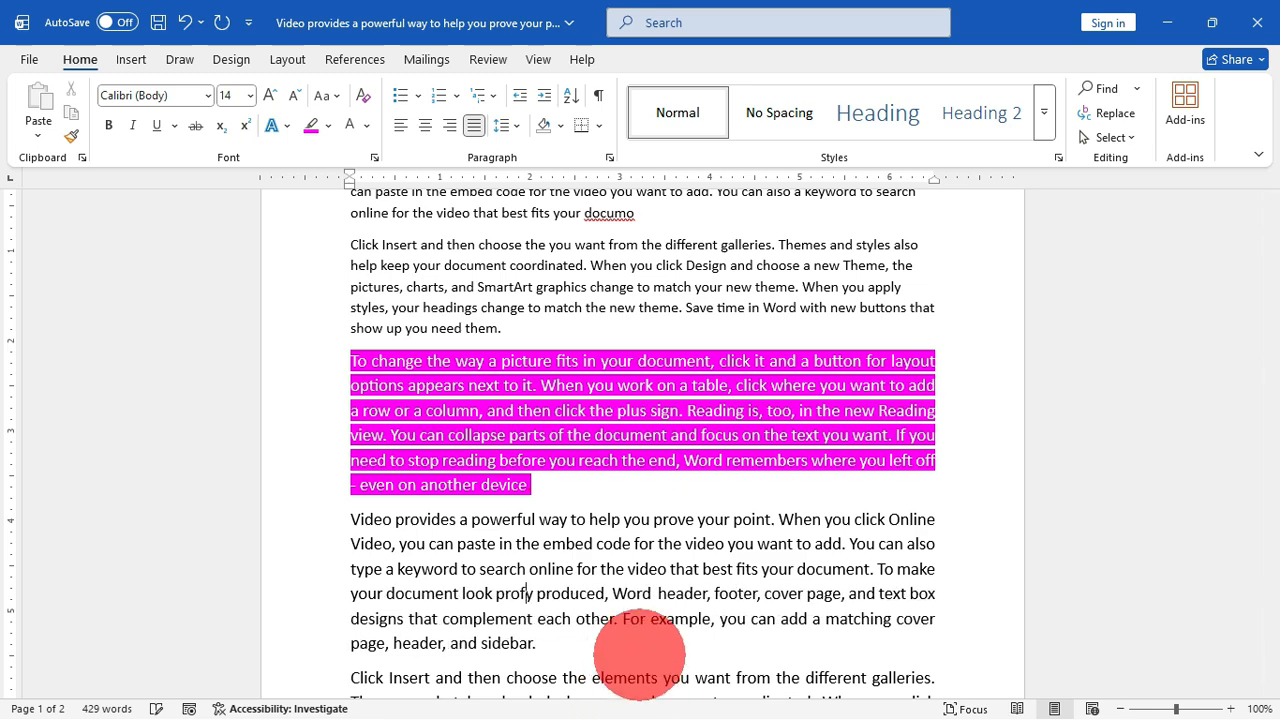
{"action": "key", "text": "BackSpace"}
Step: Delete the words "new Theme" after "Design and choose a" in the fifth paragraph and save the document
{"action": "scroll", "coordinate": [638, 655], "scroll_direction": "down", "scroll_amount": 4}
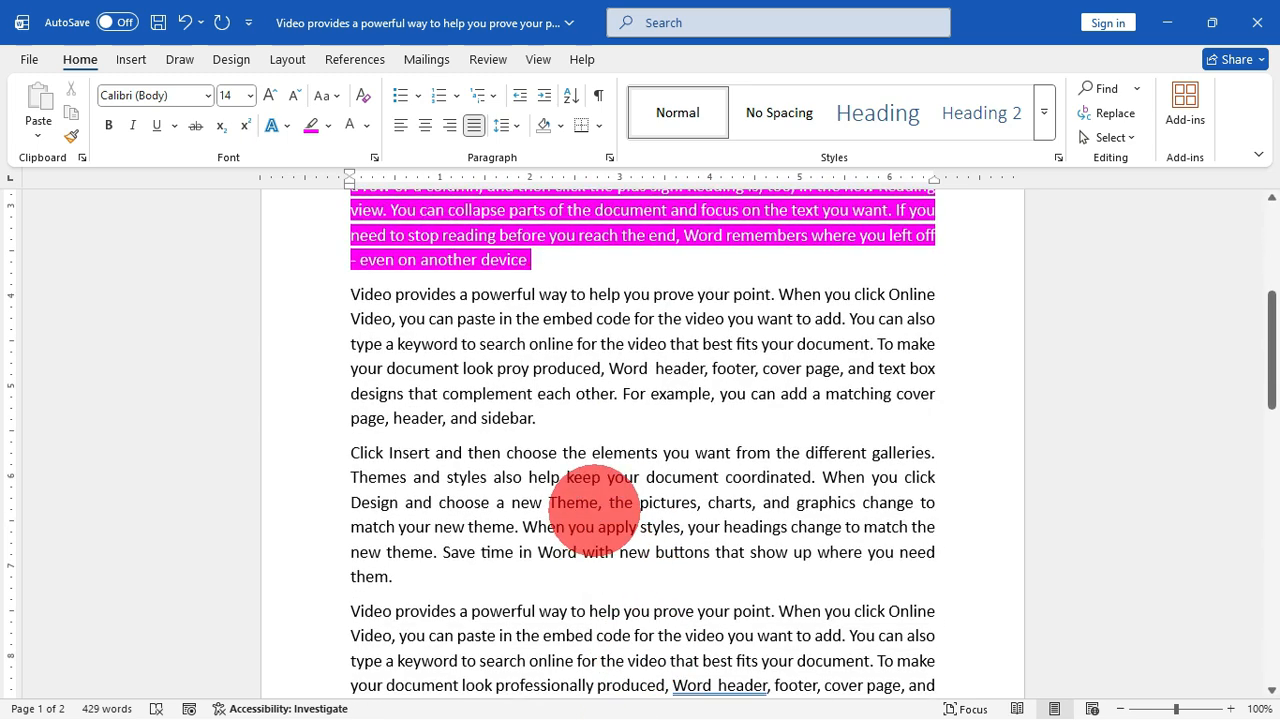
{"action": "left_click", "coordinate": [599, 505]}
{"action": "key", "text": "BackSpace"}
{"action": "key", "text": "BackSpace"}
{"action": "key", "text": "BackSpace"}
{"action": "key", "text": "BackSpace"}
{"action": "key", "text": "BackSpace"}
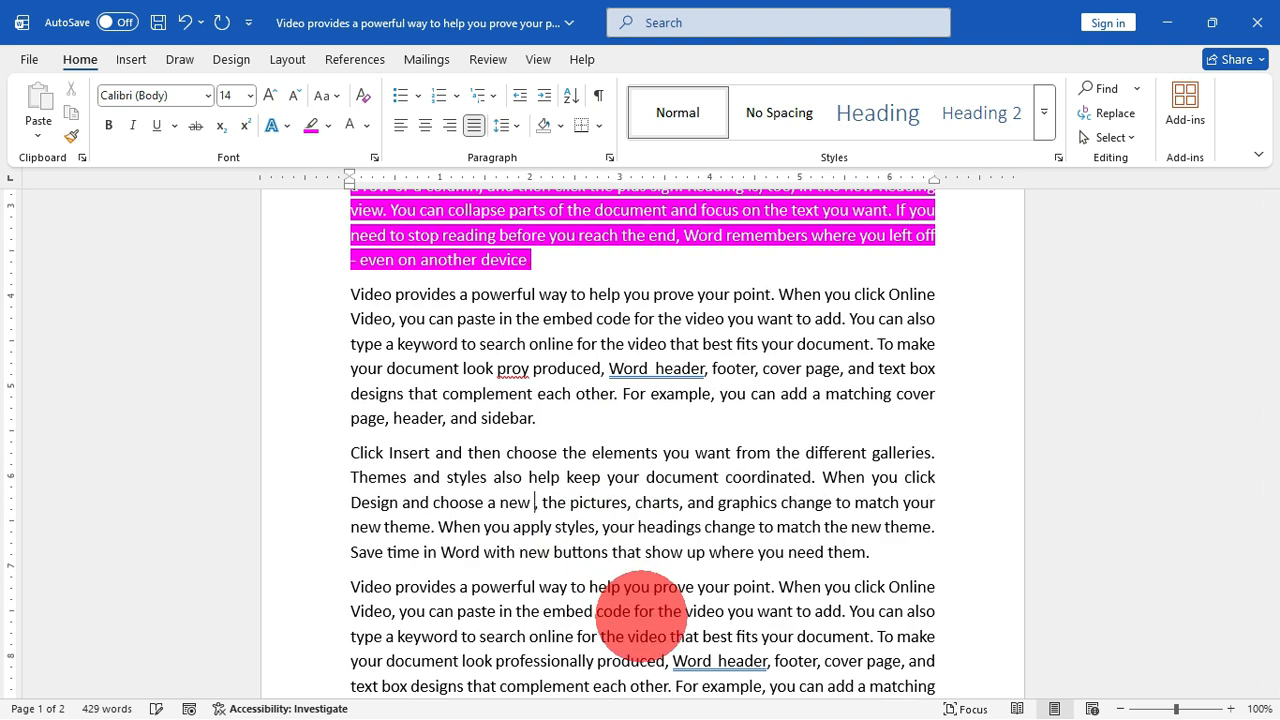
{"action": "key", "text": "BackSpace"}
{"action": "key", "text": "BackSpace"}
{"action": "key", "text": "BackSpace"}
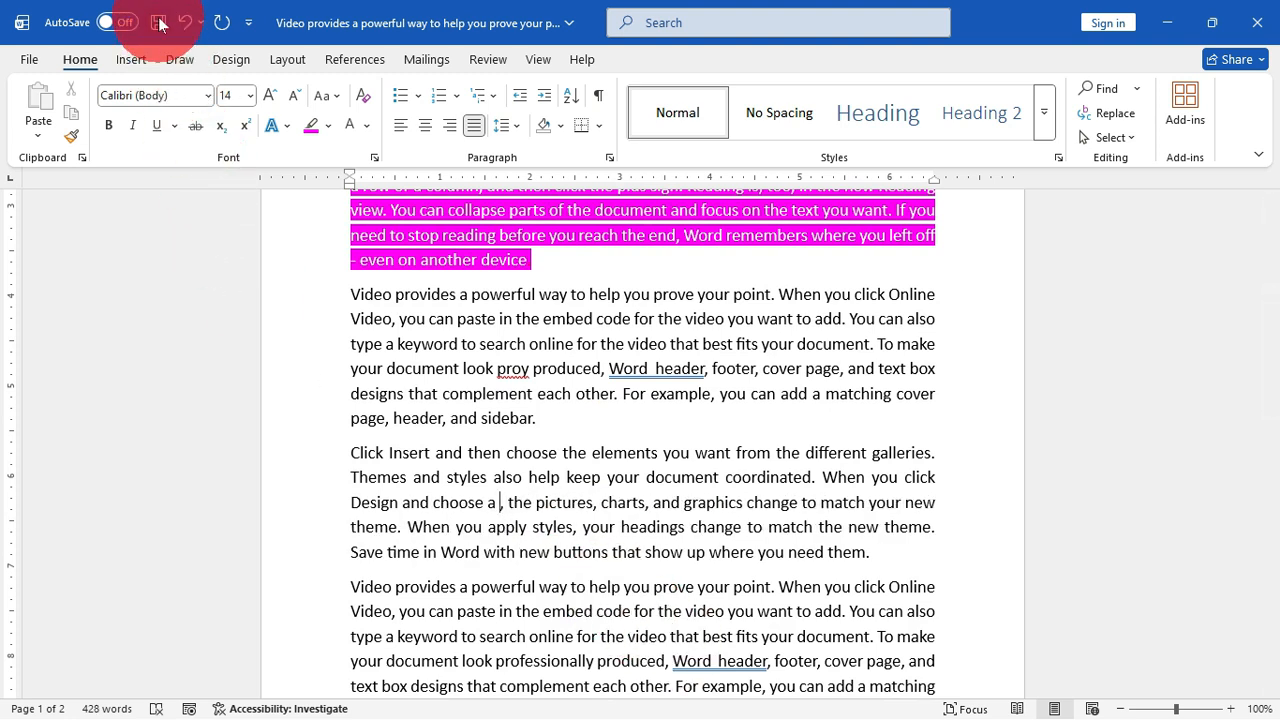
{"action": "left_click", "coordinate": [159, 22]}
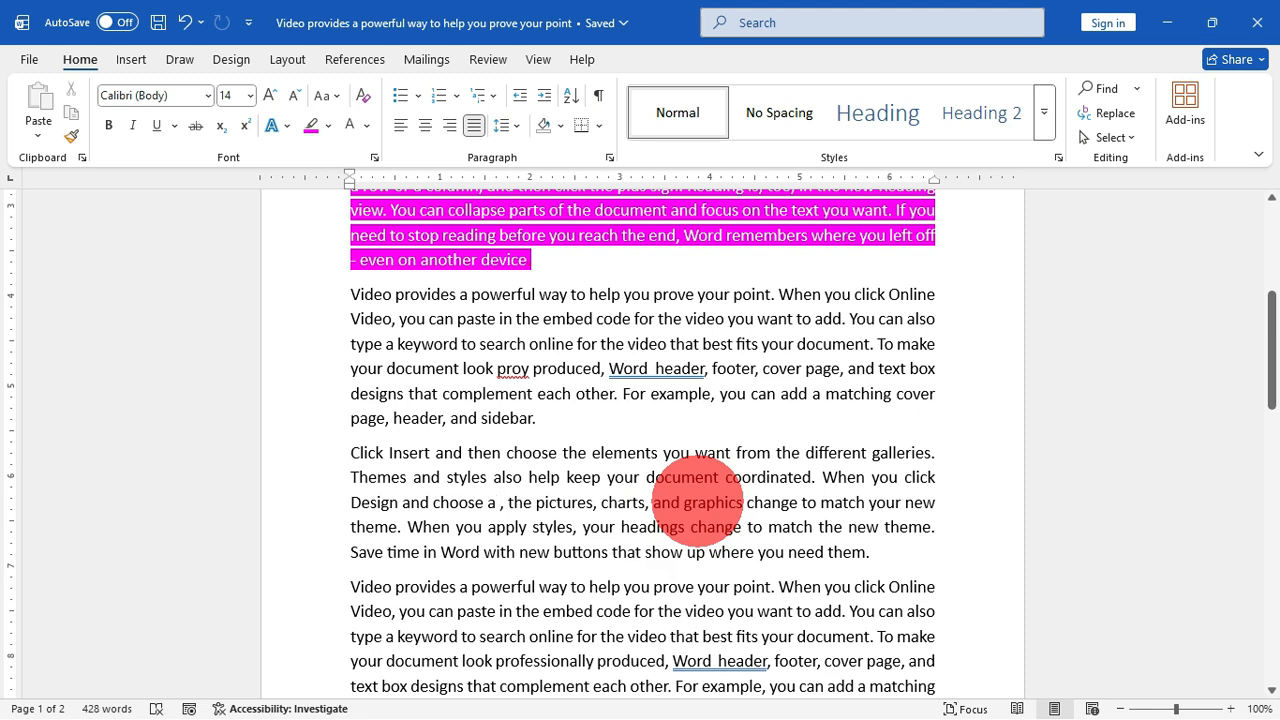
Step: Cycle the cursor repeatedly through the most recent edit locations in the document
{"action": "key", "text": "ctrl+z"}
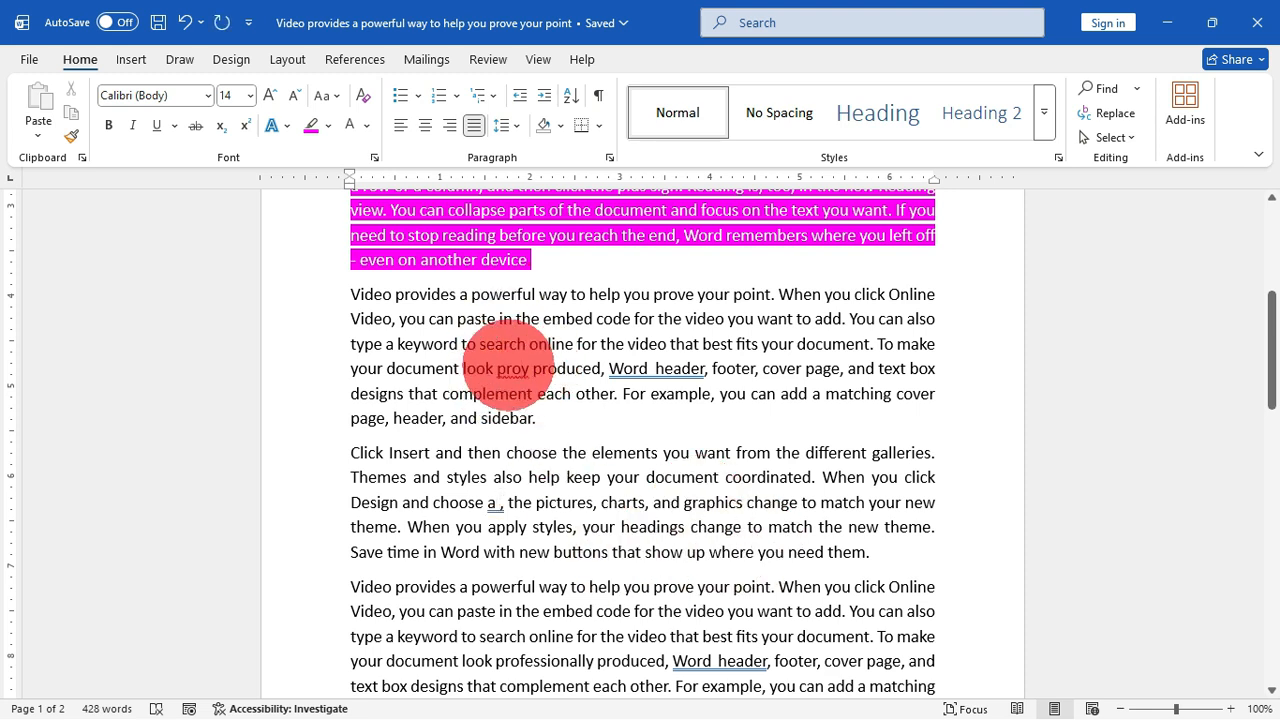
{"action": "key", "text": "shift+F5"}
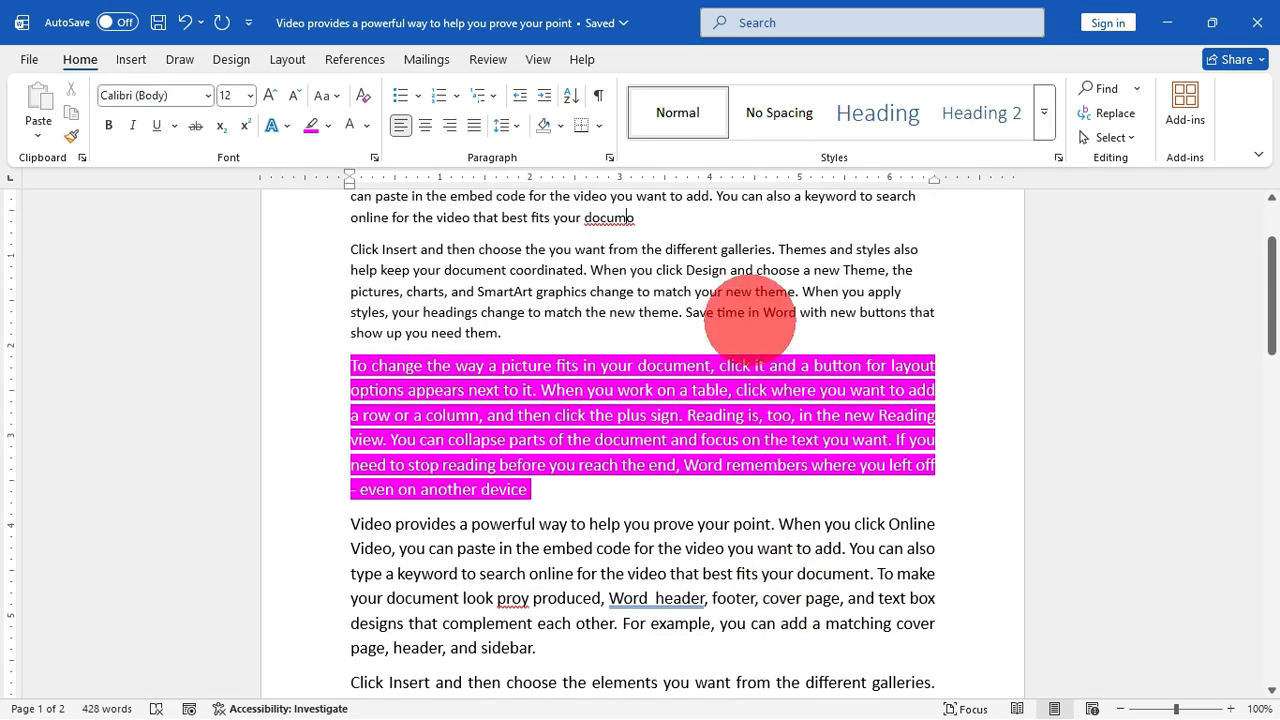
{"action": "key", "text": "shift+F5"}
{"action": "key", "text": "shift+F5"}
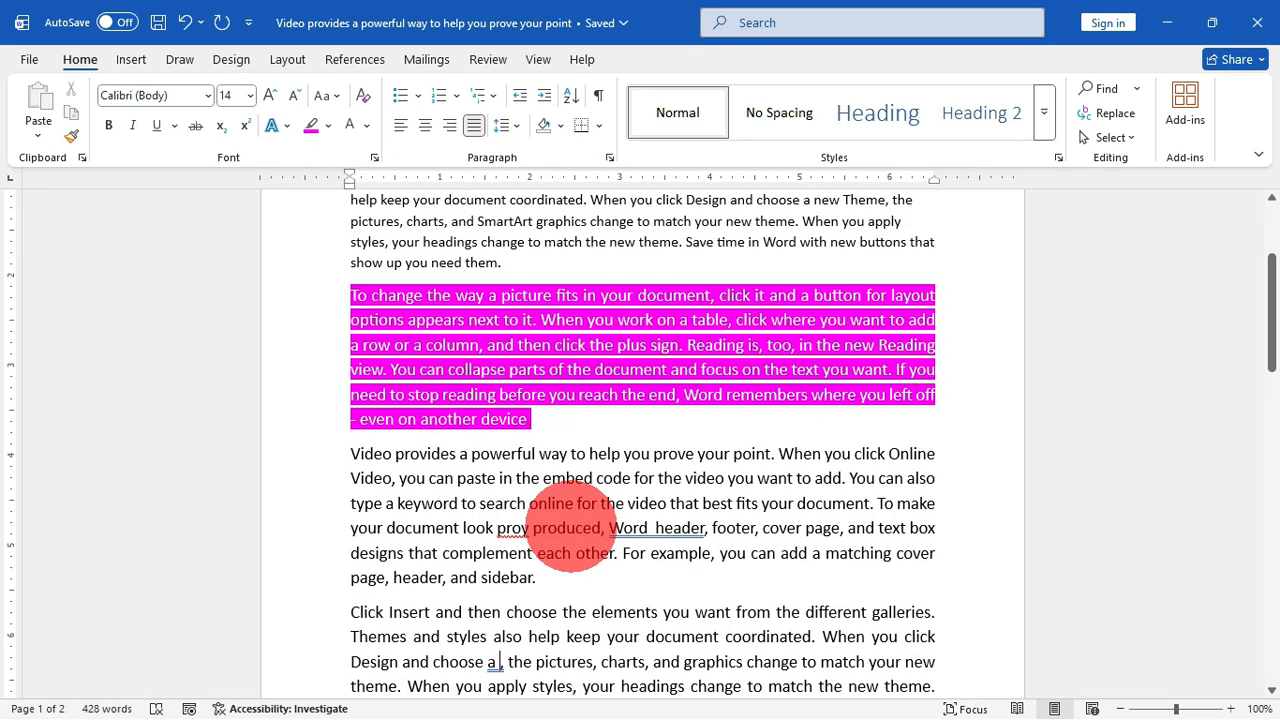
{"action": "key", "text": "shift+F5"}
{"action": "key", "text": "shift+F5"}
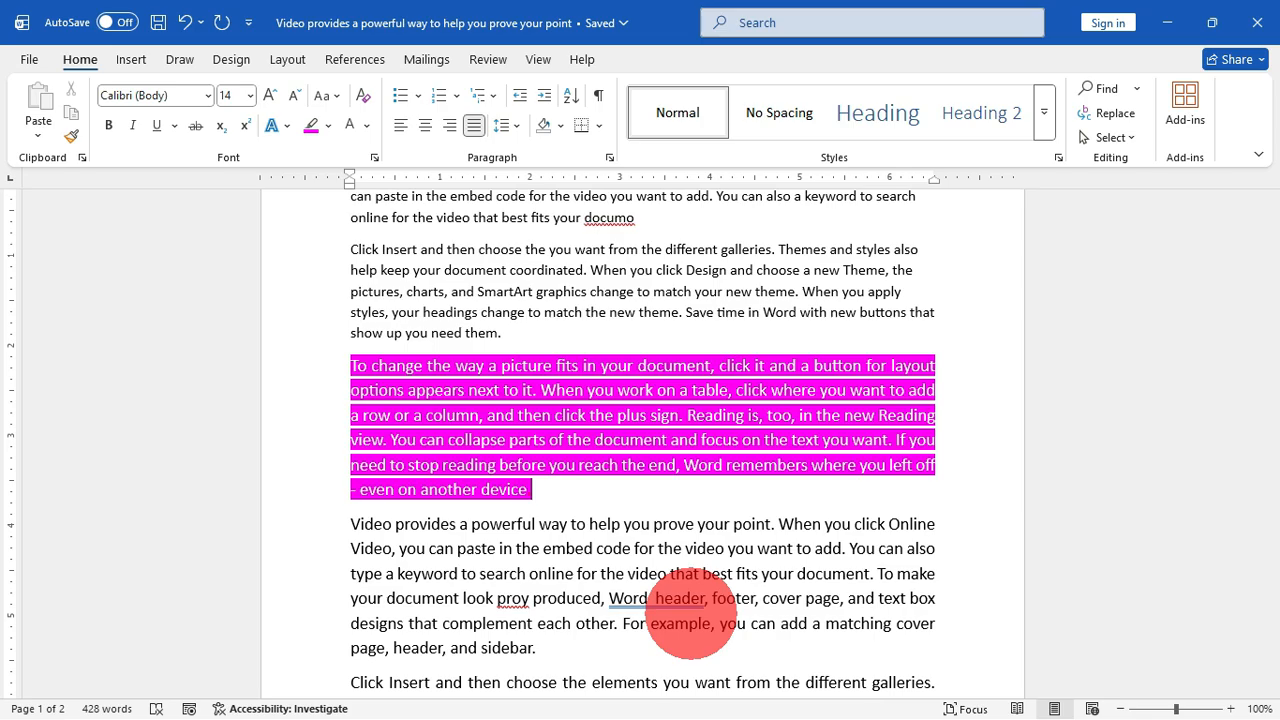
Step: Keep returning the cursor to the last edit points at "documo", "proy", "choose a" and the end of the highlighted paragraph
{"action": "scroll", "coordinate": [690, 612], "scroll_direction": "down", "scroll_amount": 1}
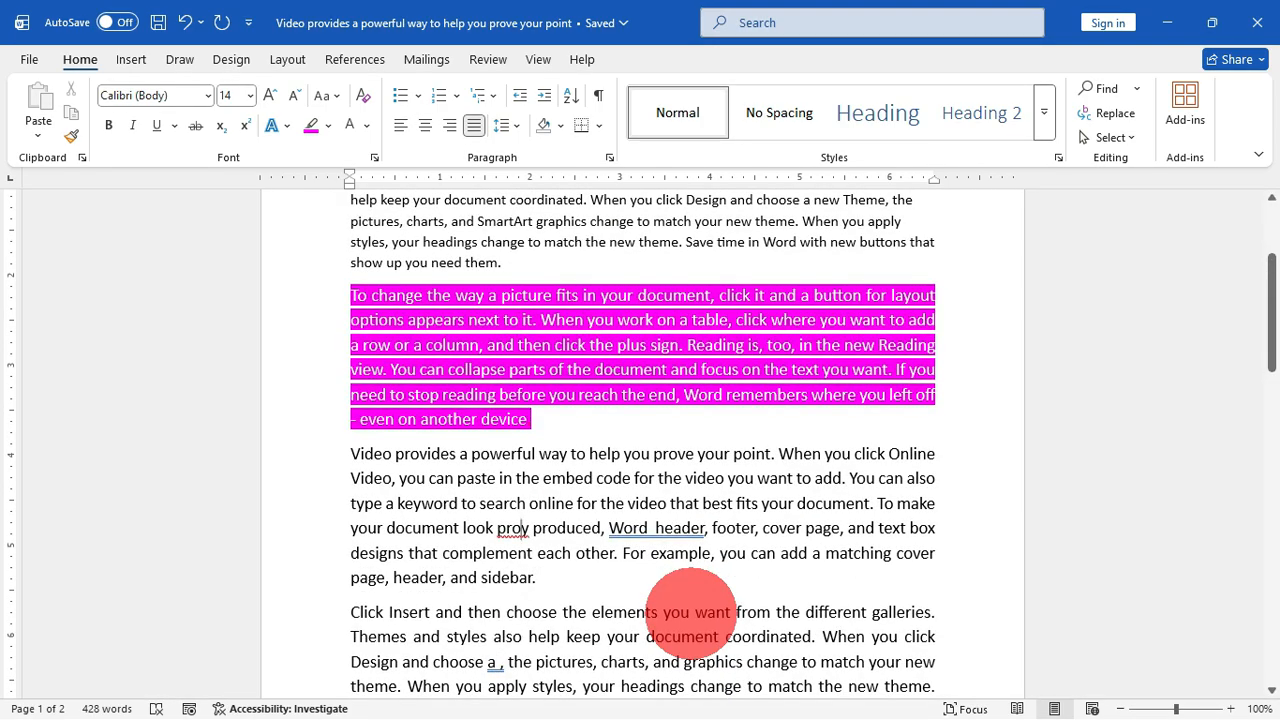
{"action": "key", "text": "shift+F5"}
{"action": "key", "text": "shift+F5"}
{"action": "key", "text": "shift+F5"}
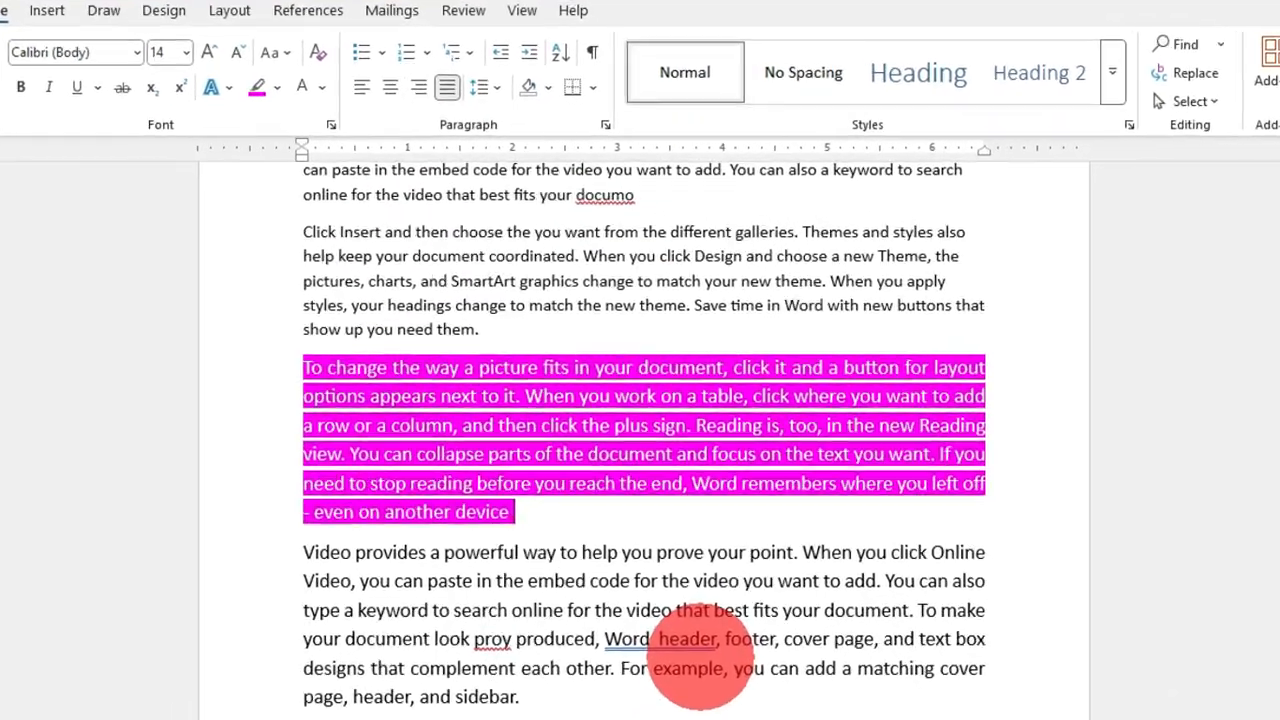
{"action": "key", "text": "shift+F5"}
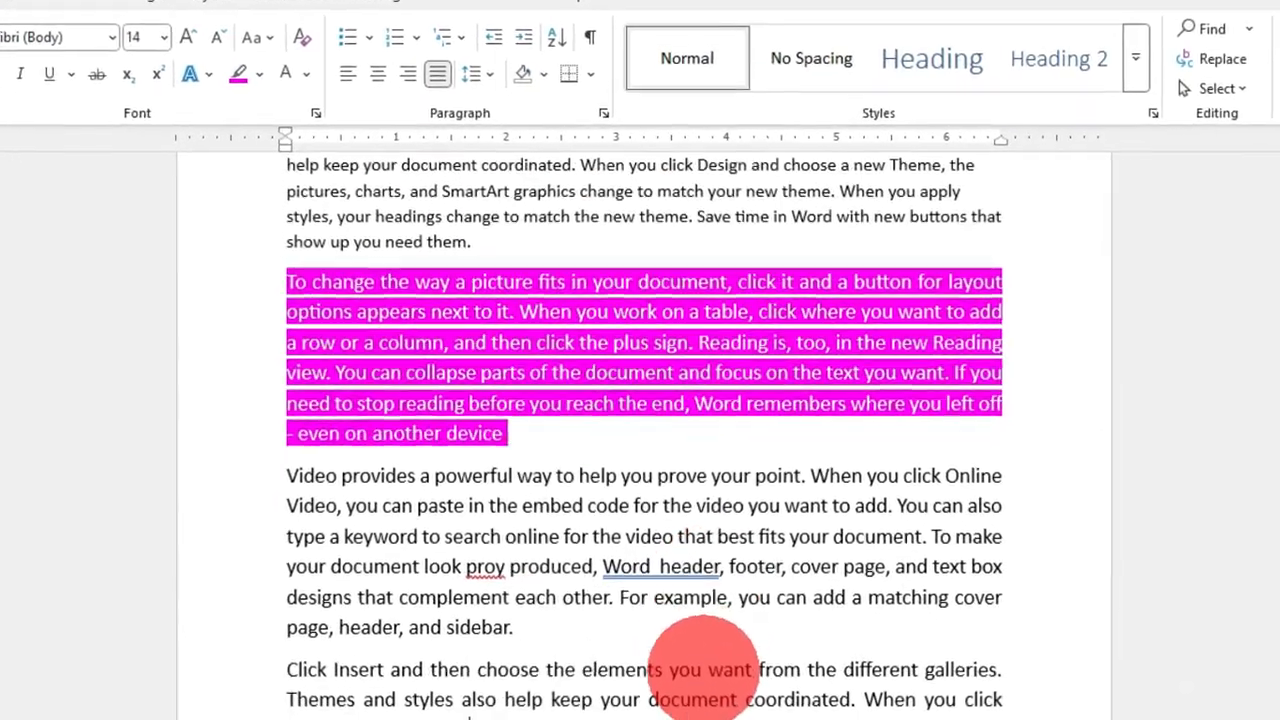
{"action": "key", "text": "shift+F5"}
{"action": "key", "text": "shift+F5"}
{"action": "key", "text": "shift+F5"}
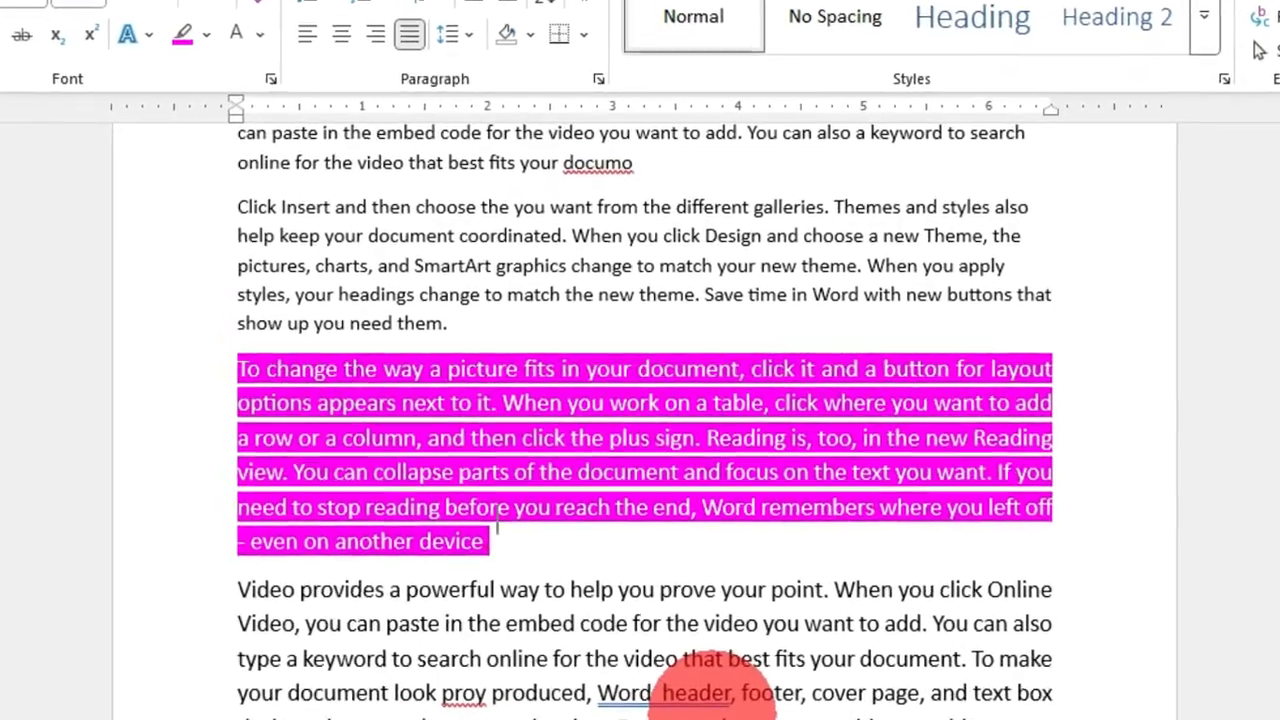
{"action": "key", "text": "shift+F5"}
{"action": "key", "text": "shift+F5"}
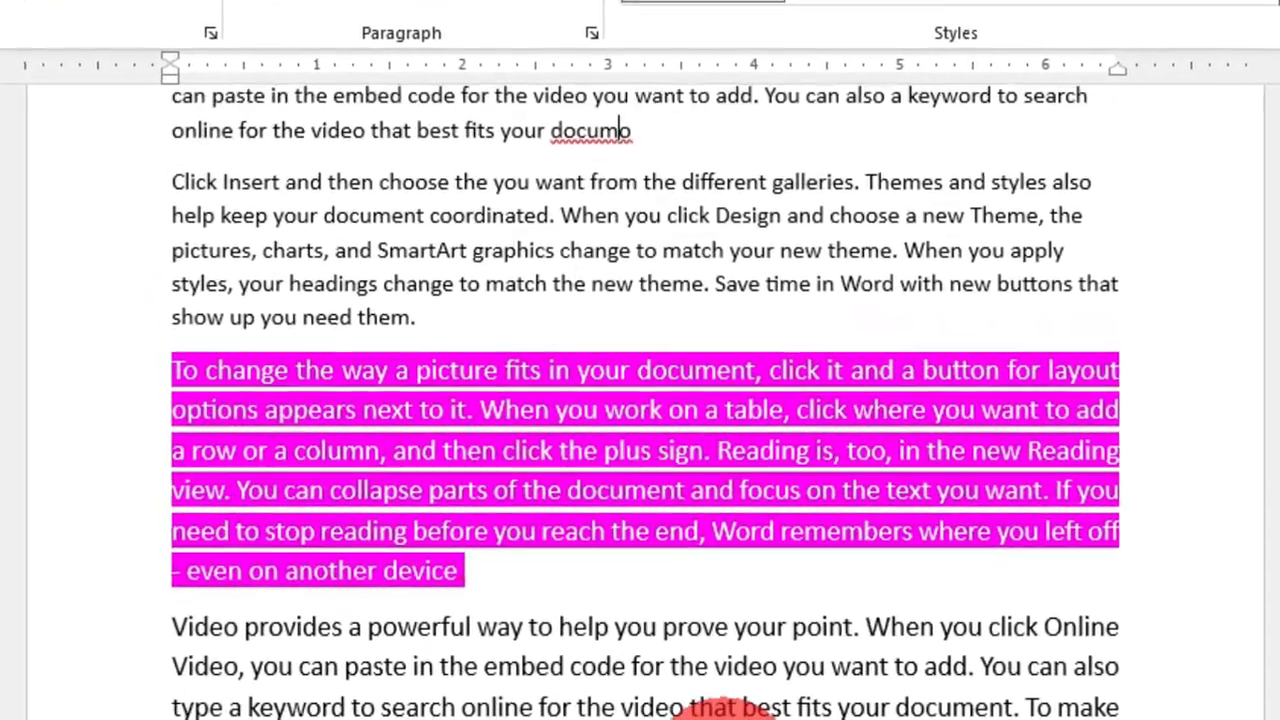
{"action": "key", "text": "shift+F5"}
{"action": "key", "text": "shift+F5"}
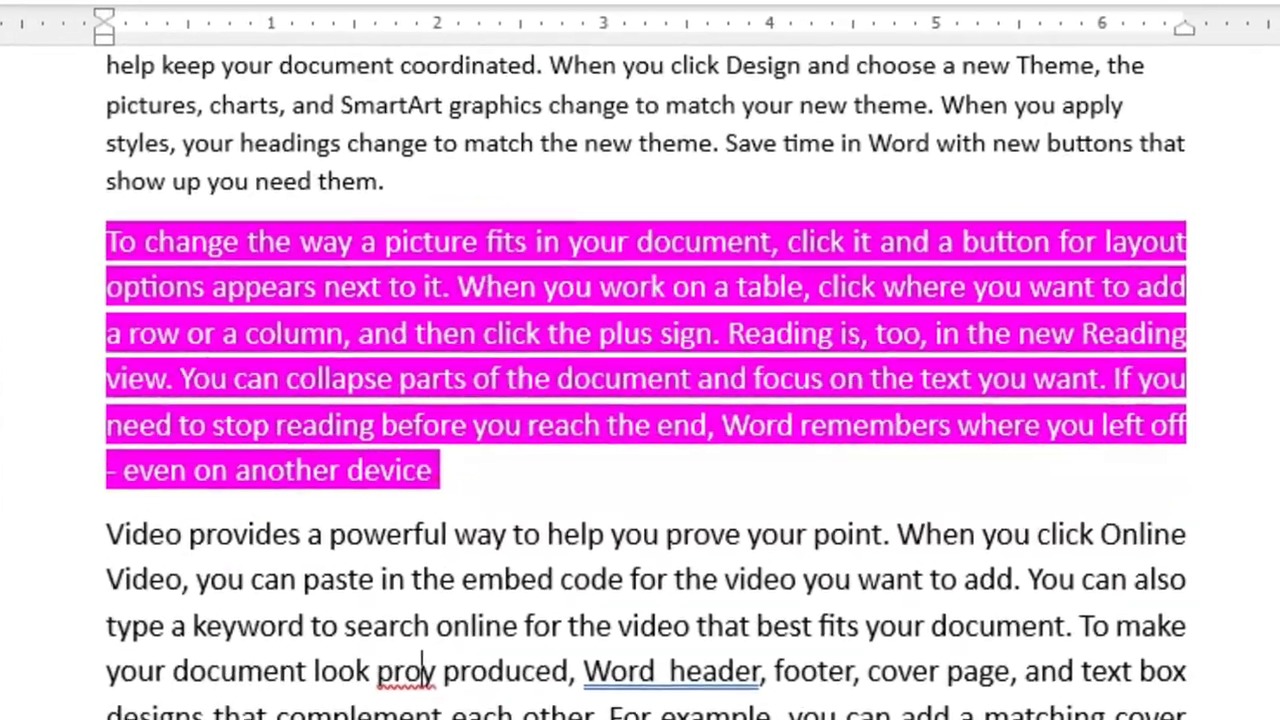
{"action": "key", "text": "shift+F5"}
{"action": "key", "text": "shift+F5"}
{"action": "key", "text": "shift+F5"}
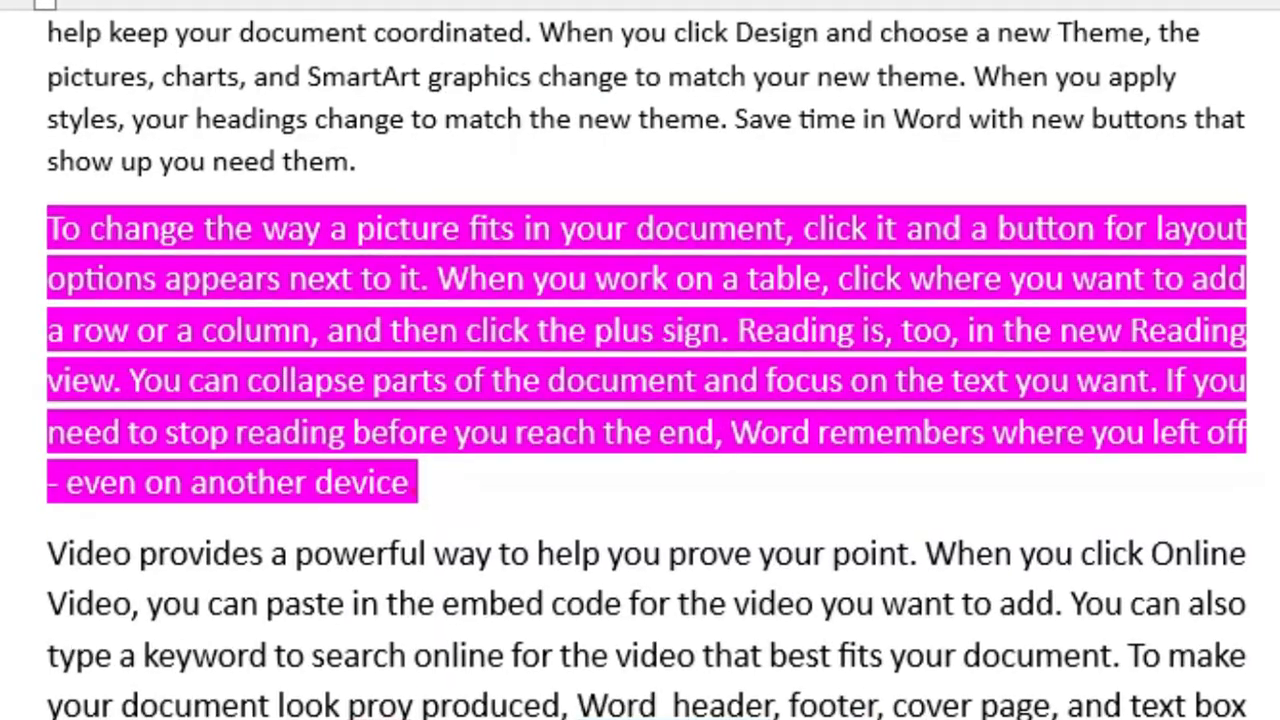
{"action": "key", "text": "shift+F5"}
{"action": "key", "text": "shift+F5"}
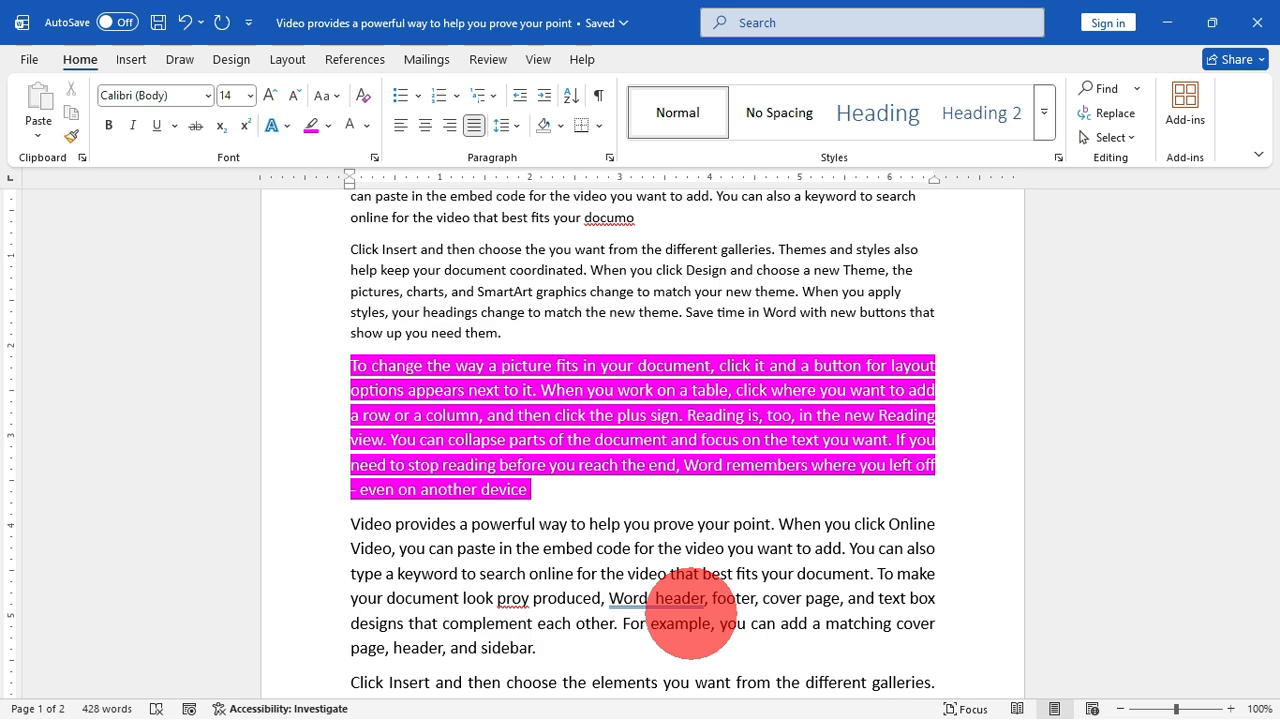
{"action": "key", "text": "shift+F5"}
{"action": "key", "text": "shift+F5"}
{"action": "key", "text": "shift+F5"}
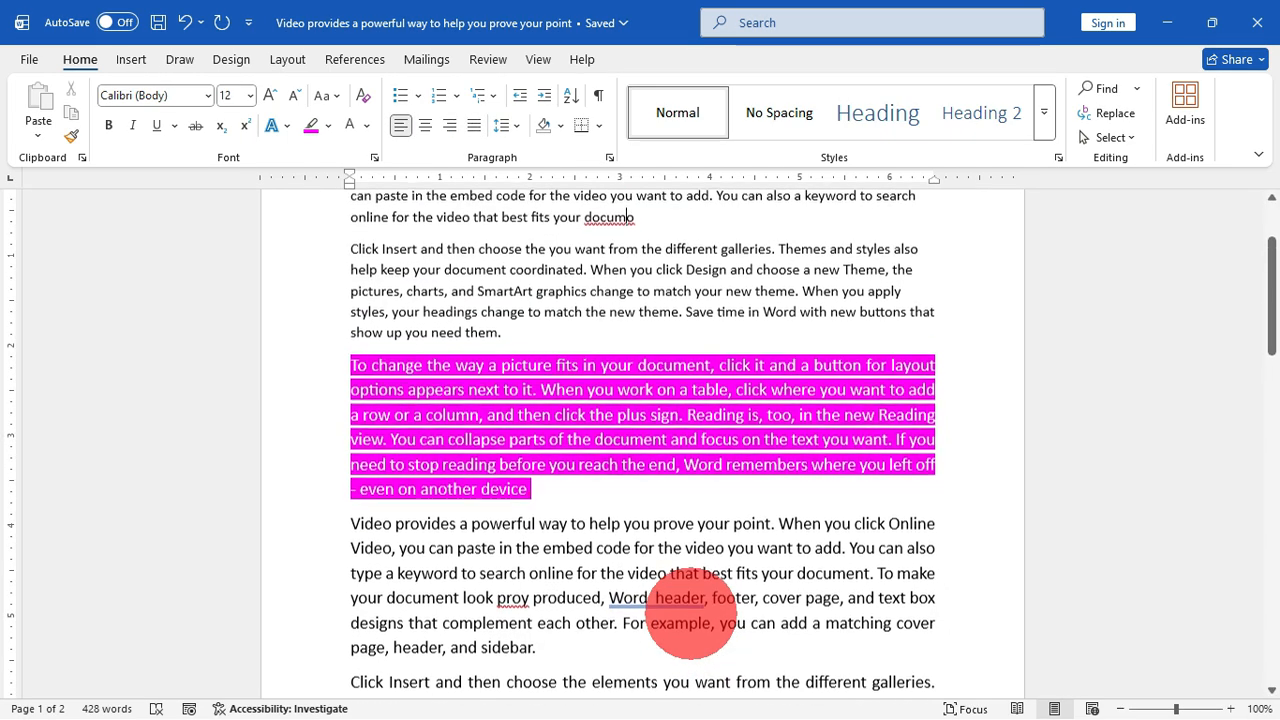
{"action": "key", "text": "shift+F5"}
{"action": "key", "text": "shift+F5"}
{"action": "key", "text": "shift+F5"}
{"action": "key", "text": "shift+F5"}
{"action": "key", "text": "shift+F5"}
{"action": "key", "text": "shift+F5"}
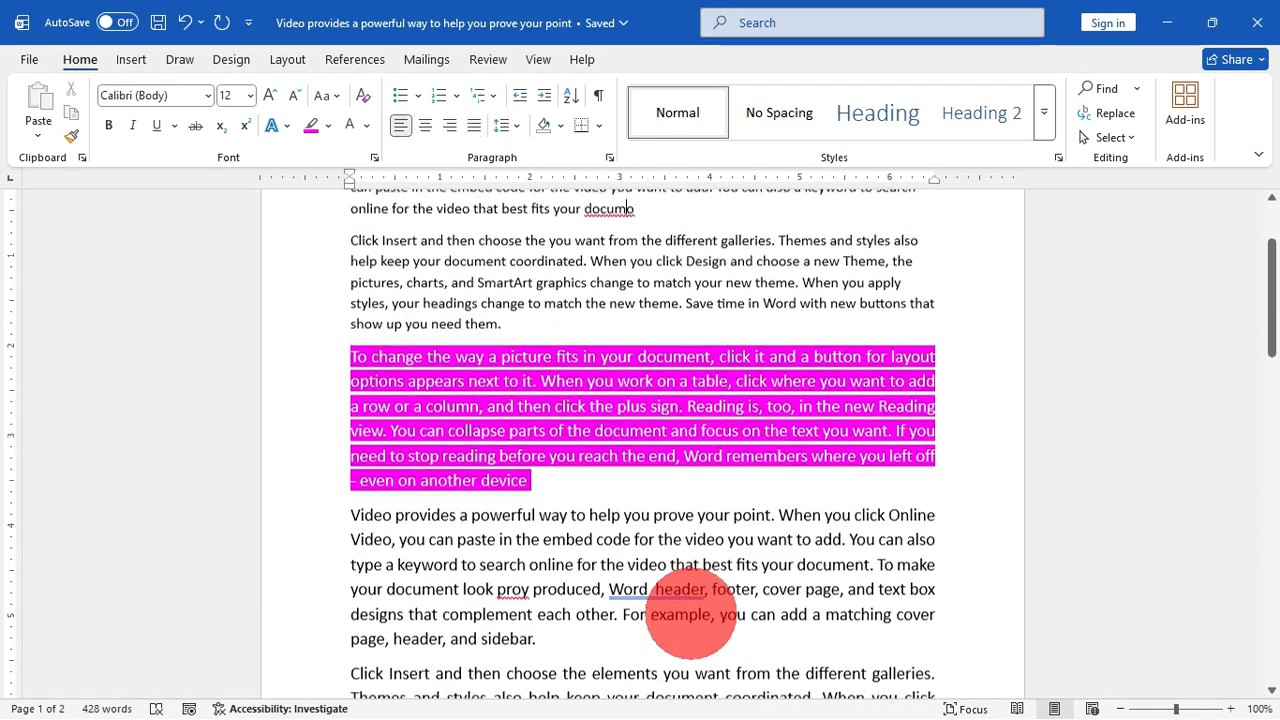
{"action": "scroll", "coordinate": [690, 607], "scroll_direction": "up", "scroll_amount": 1}
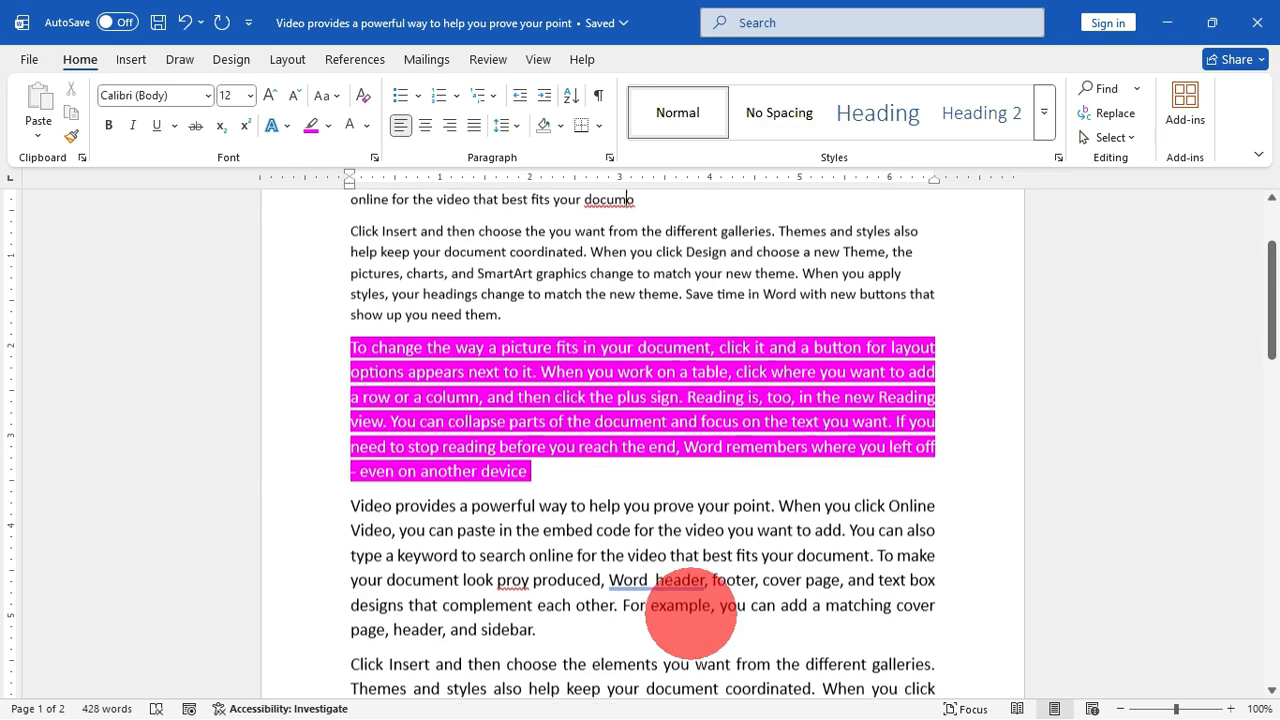
{"action": "scroll", "coordinate": [690, 607], "scroll_direction": "down", "scroll_amount": 1}
{"action": "scroll", "coordinate": [690, 607], "scroll_direction": "up", "scroll_amount": 1}
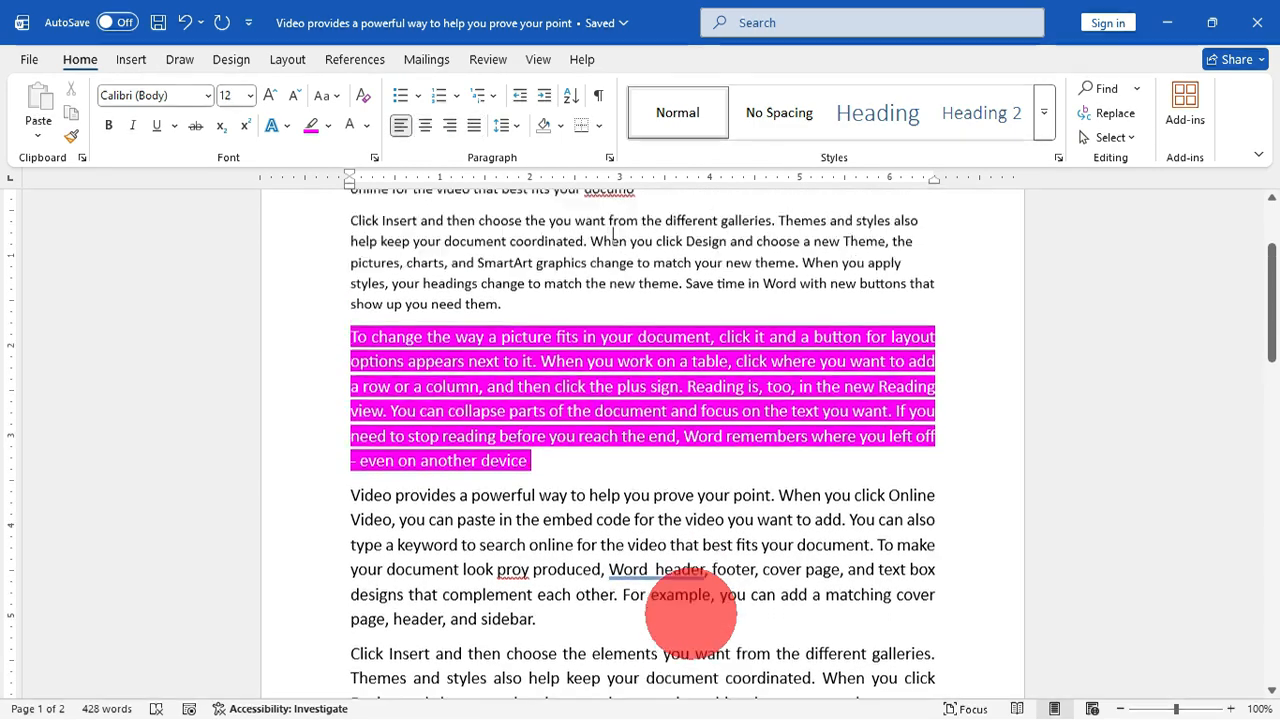
{"action": "scroll", "coordinate": [690, 607], "scroll_direction": "down", "scroll_amount": 1}
{"action": "scroll", "coordinate": [690, 607], "scroll_direction": "up", "scroll_amount": 1}
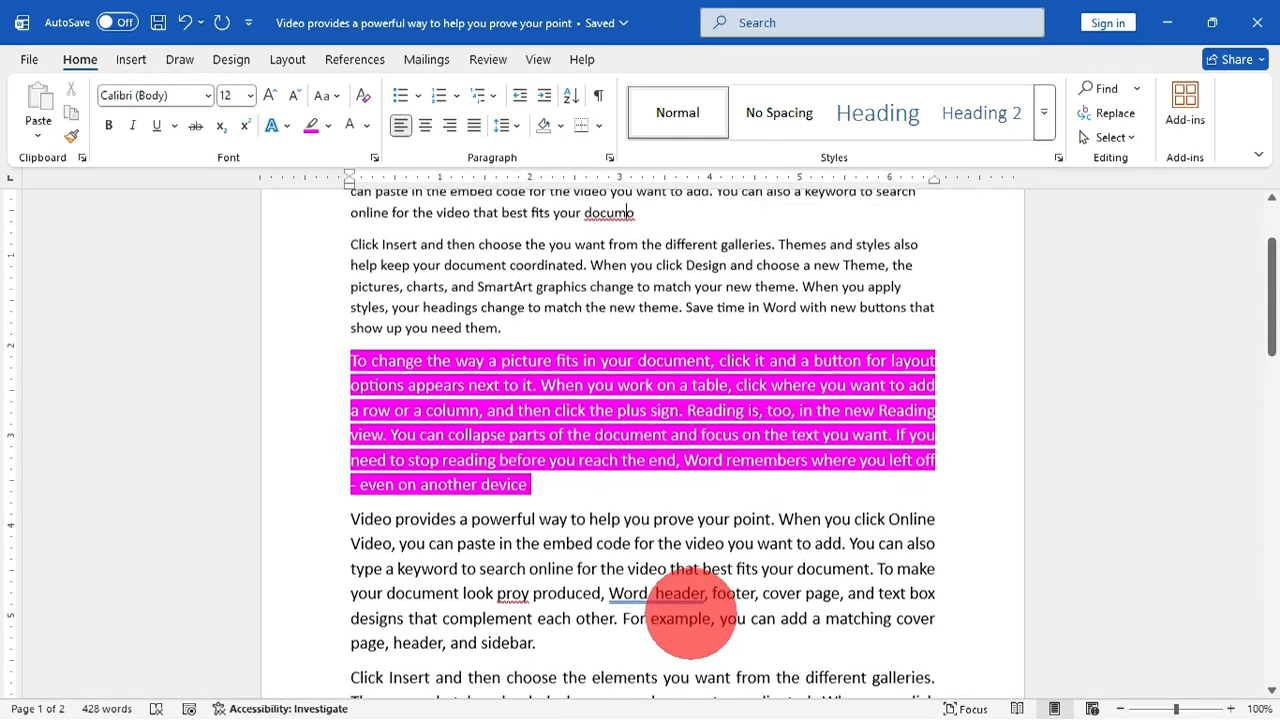
{"action": "scroll", "coordinate": [690, 607], "scroll_direction": "down", "scroll_amount": 1}
{"action": "scroll", "coordinate": [690, 610], "scroll_direction": "up", "scroll_amount": 1}
{"action": "left_click", "coordinate": [690, 610]}
{"action": "scroll", "coordinate": [690, 610], "scroll_direction": "down", "scroll_amount": 1}
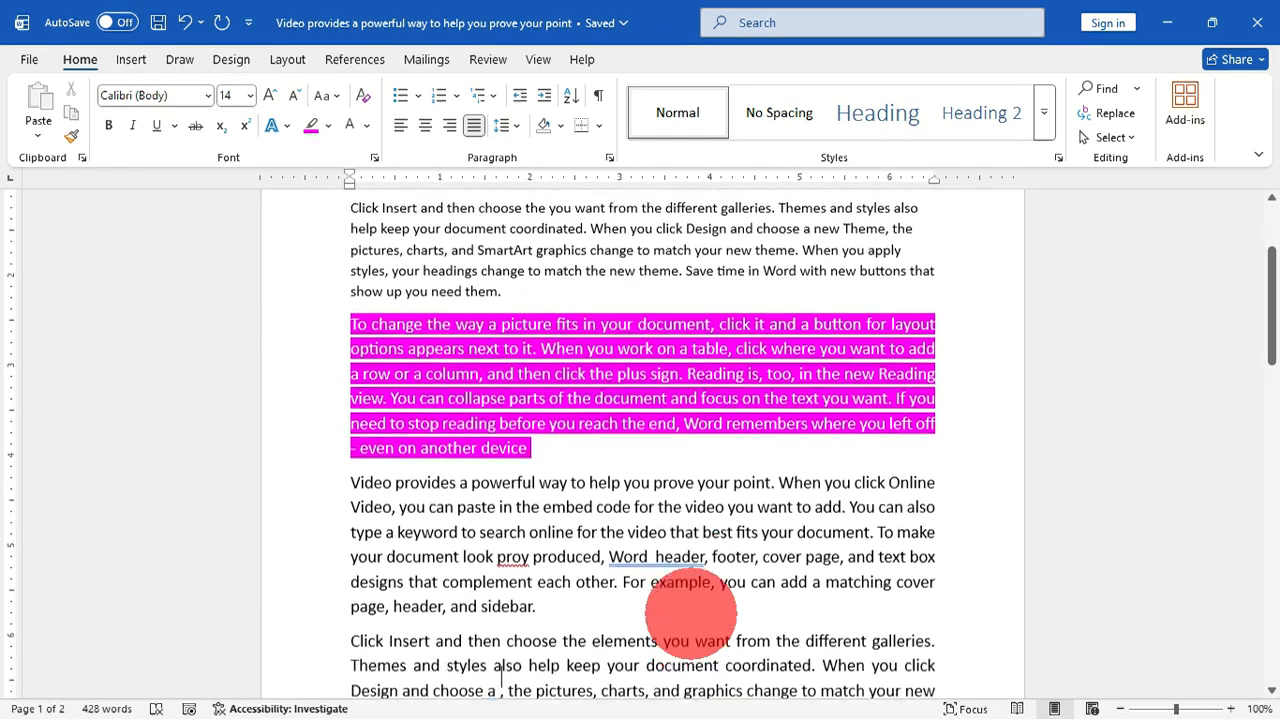
{"action": "scroll", "coordinate": [690, 610], "scroll_direction": "up", "scroll_amount": 1}
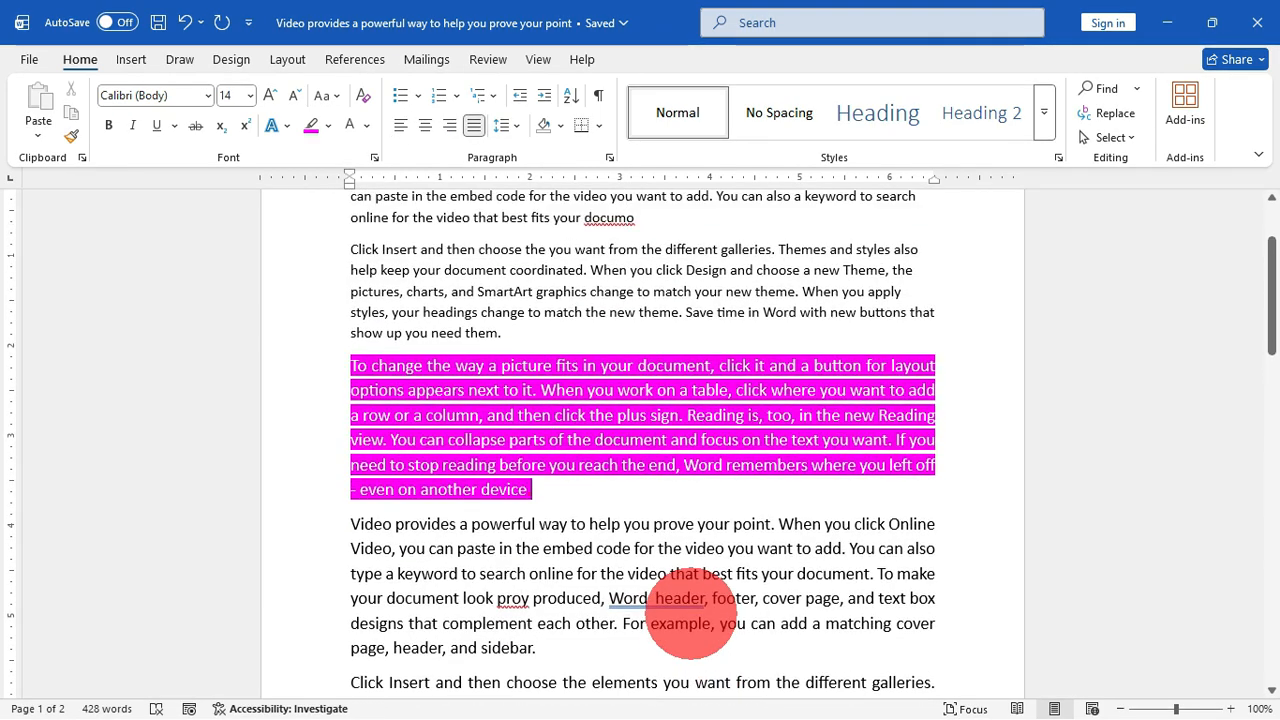
{"action": "scroll", "coordinate": [690, 610], "scroll_direction": "down", "scroll_amount": 1}
{"action": "scroll", "coordinate": [690, 607], "scroll_direction": "up", "scroll_amount": 1}
{"action": "scroll", "coordinate": [690, 607], "scroll_direction": "down", "scroll_amount": 1}
{"action": "scroll", "coordinate": [690, 607], "scroll_direction": "up", "scroll_amount": 1}
{"action": "scroll", "coordinate": [690, 607], "scroll_direction": "down", "scroll_amount": 1}
{"action": "scroll", "coordinate": [690, 610], "scroll_direction": "up", "scroll_amount": 1}
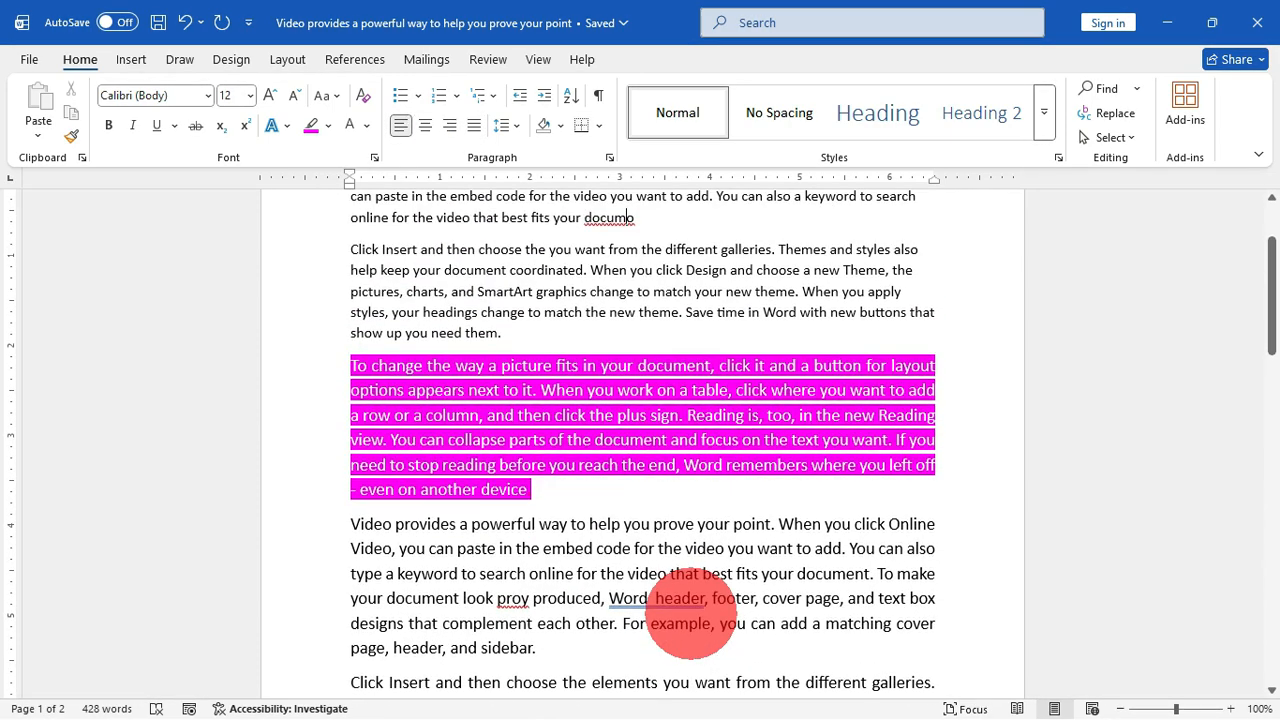
{"action": "scroll", "coordinate": [690, 610], "scroll_direction": "down", "scroll_amount": 1}
{"action": "scroll", "coordinate": [690, 607], "scroll_direction": "up", "scroll_amount": 1}
{"action": "scroll", "coordinate": [690, 607], "scroll_direction": "down", "scroll_amount": 1}
{"action": "scroll", "coordinate": [690, 610], "scroll_direction": "up", "scroll_amount": 1}
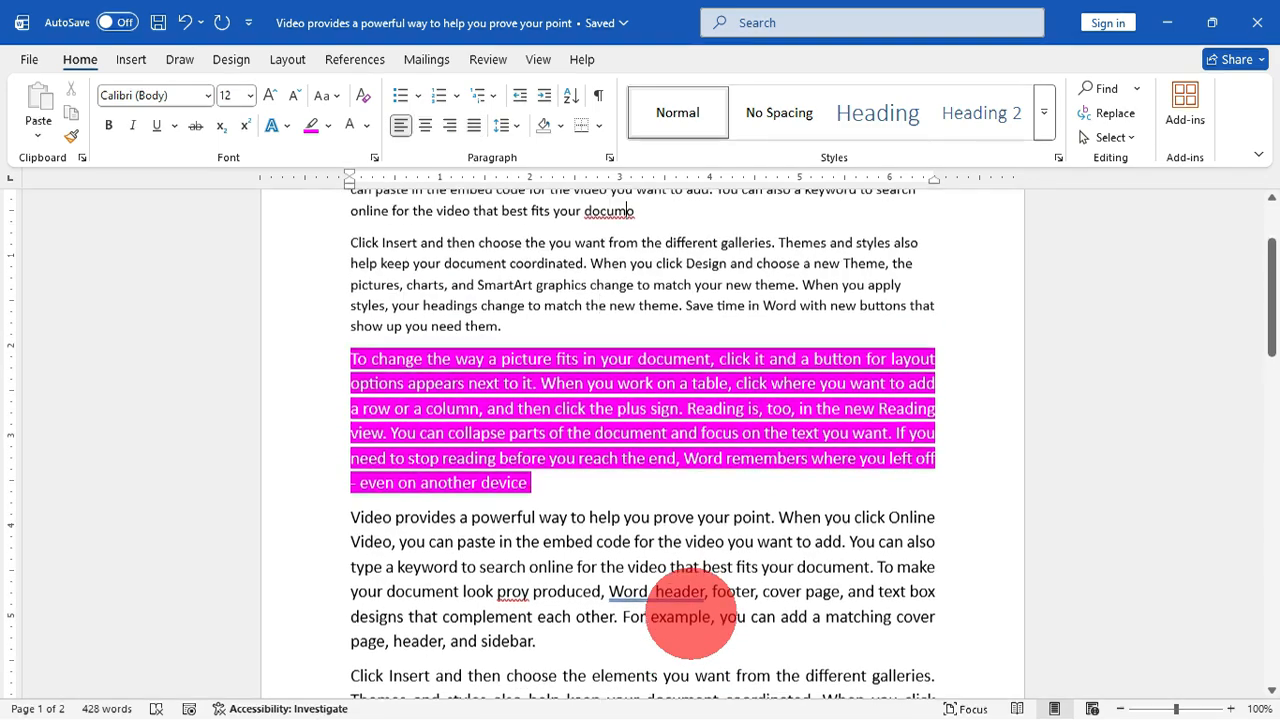
{"action": "scroll", "coordinate": [690, 610], "scroll_direction": "down", "scroll_amount": 1}
{"action": "scroll", "coordinate": [690, 610], "scroll_direction": "up", "scroll_amount": 1}
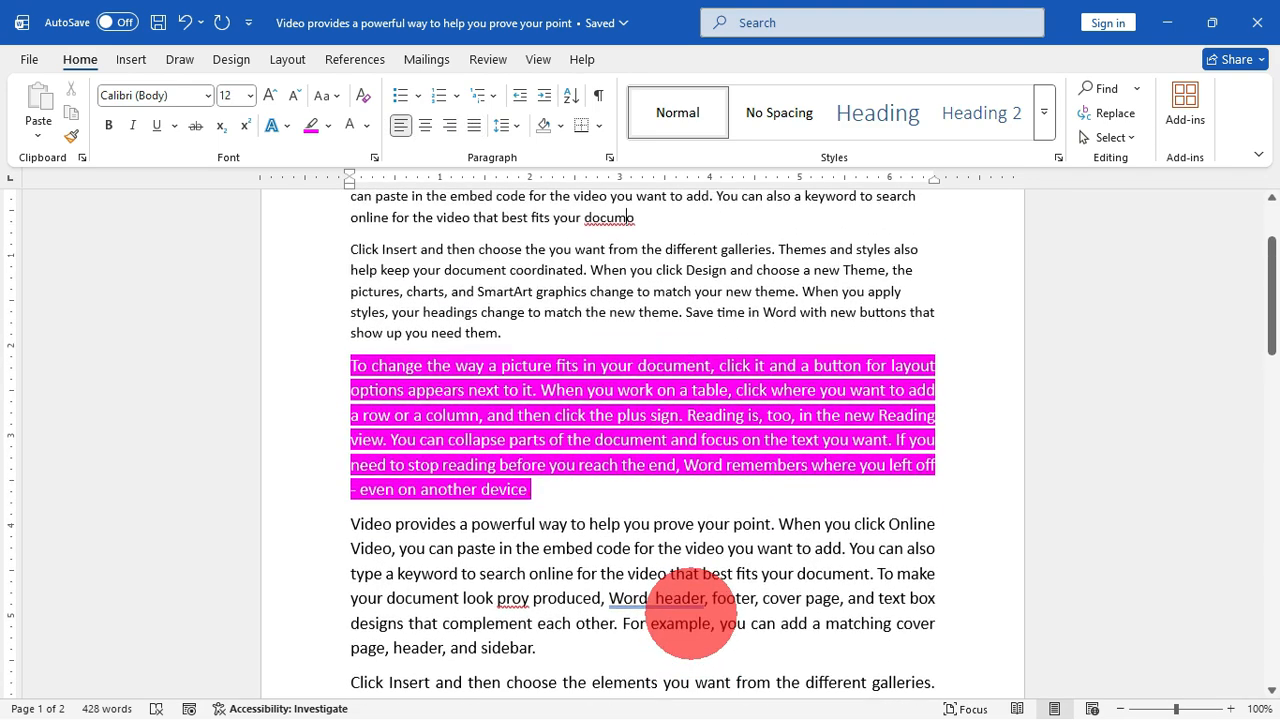
{"action": "scroll", "coordinate": [690, 610], "scroll_direction": "down", "scroll_amount": 1}
{"action": "scroll", "coordinate": [690, 610], "scroll_direction": "up", "scroll_amount": 1}
{"action": "scroll", "coordinate": [690, 610], "scroll_direction": "down", "scroll_amount": 1}
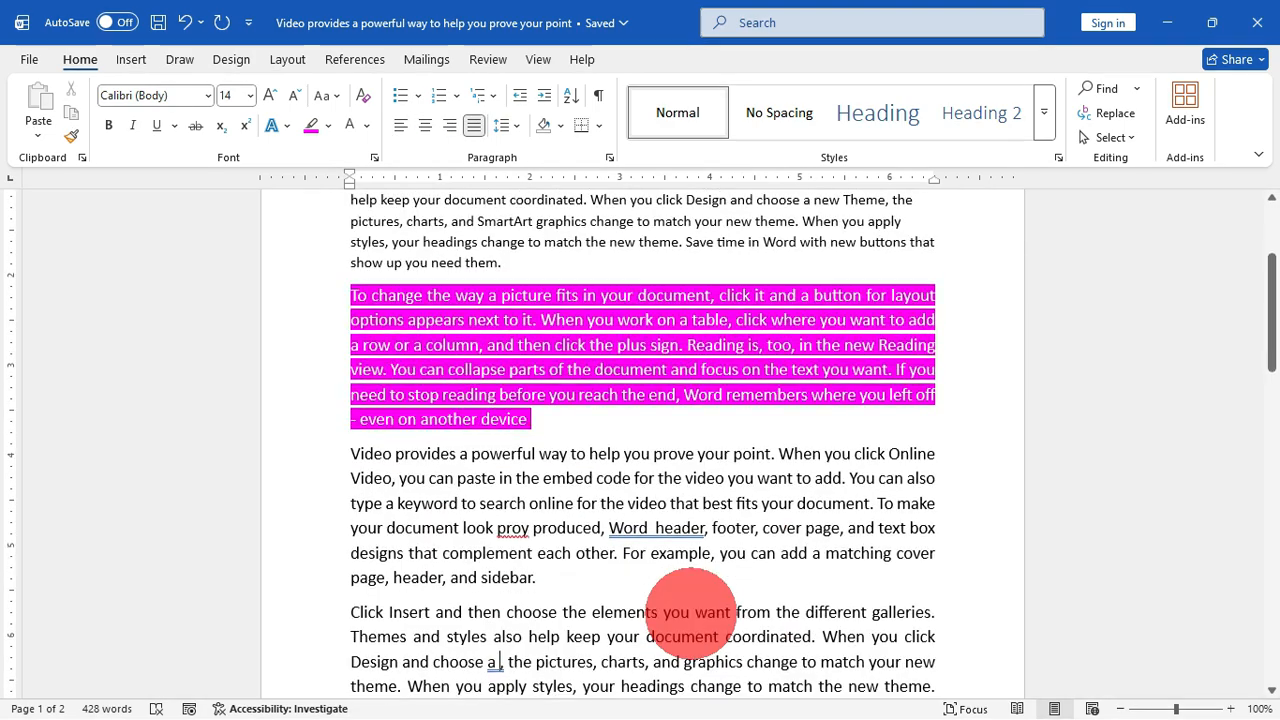
{"action": "scroll", "coordinate": [690, 610], "scroll_direction": "up", "scroll_amount": 1}
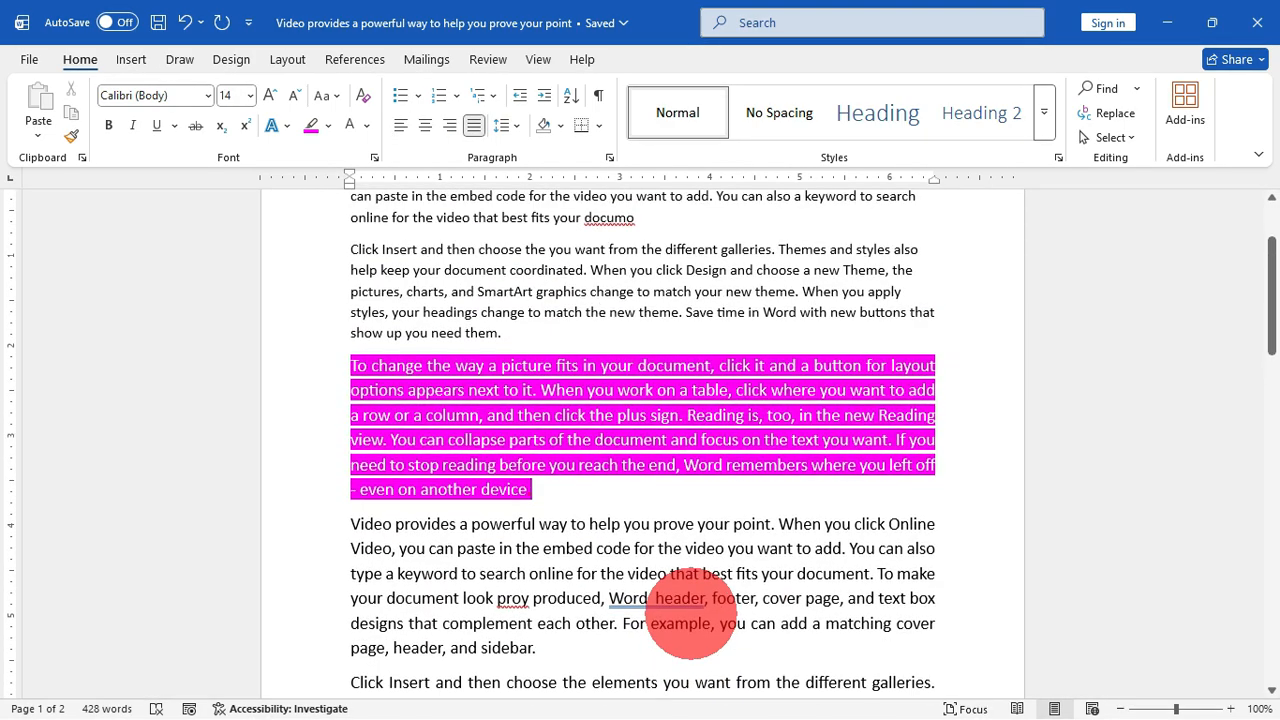
{"action": "scroll", "coordinate": [690, 610], "scroll_direction": "down", "scroll_amount": 1}
{"action": "key", "text": "shift+F5"}
{"action": "key", "text": "shift+F5"}
{"action": "key", "text": "shift+F5"}
{"action": "key", "text": "shift+F5"}
{"action": "key", "text": "shift+F5"}
{"action": "key", "text": "shift+F5"}
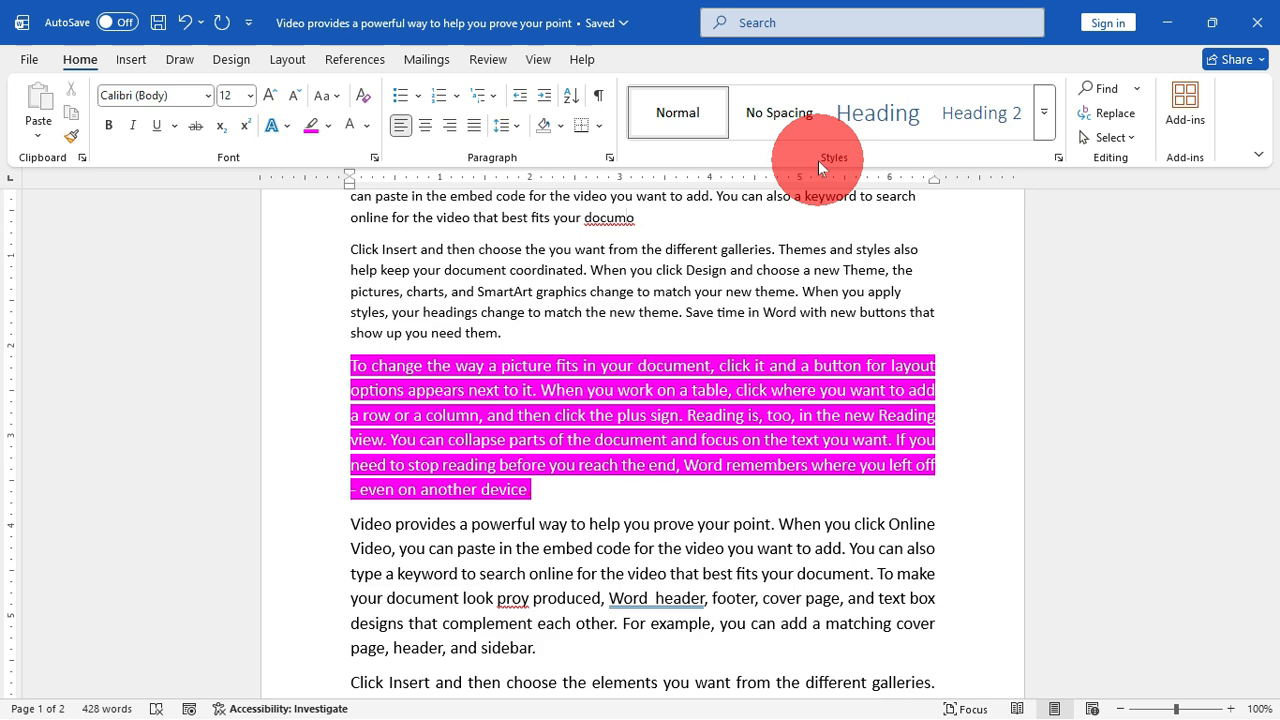
Step: Insert a new line above the first paragraph and enter "BTC Channel Platform" as the document's title
{"action": "scroll", "coordinate": [620, 390], "scroll_direction": "up", "scroll_amount": 3}
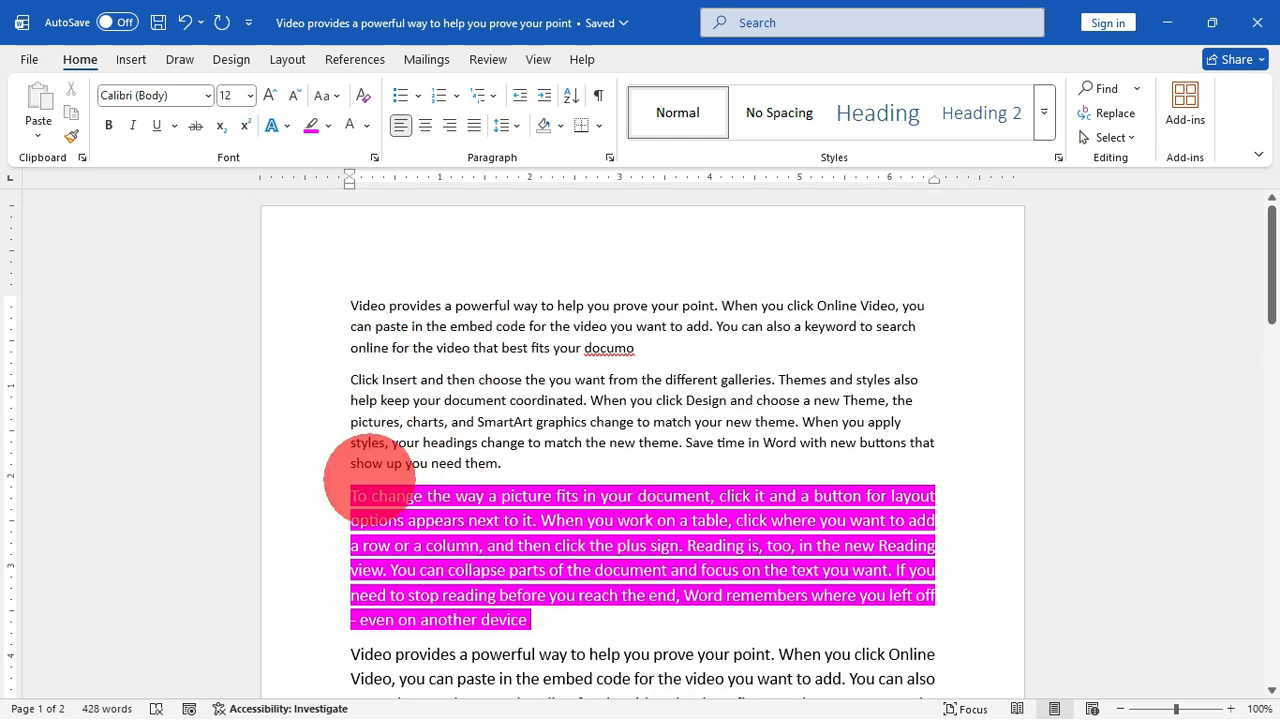
{"action": "key", "text": "Return"}
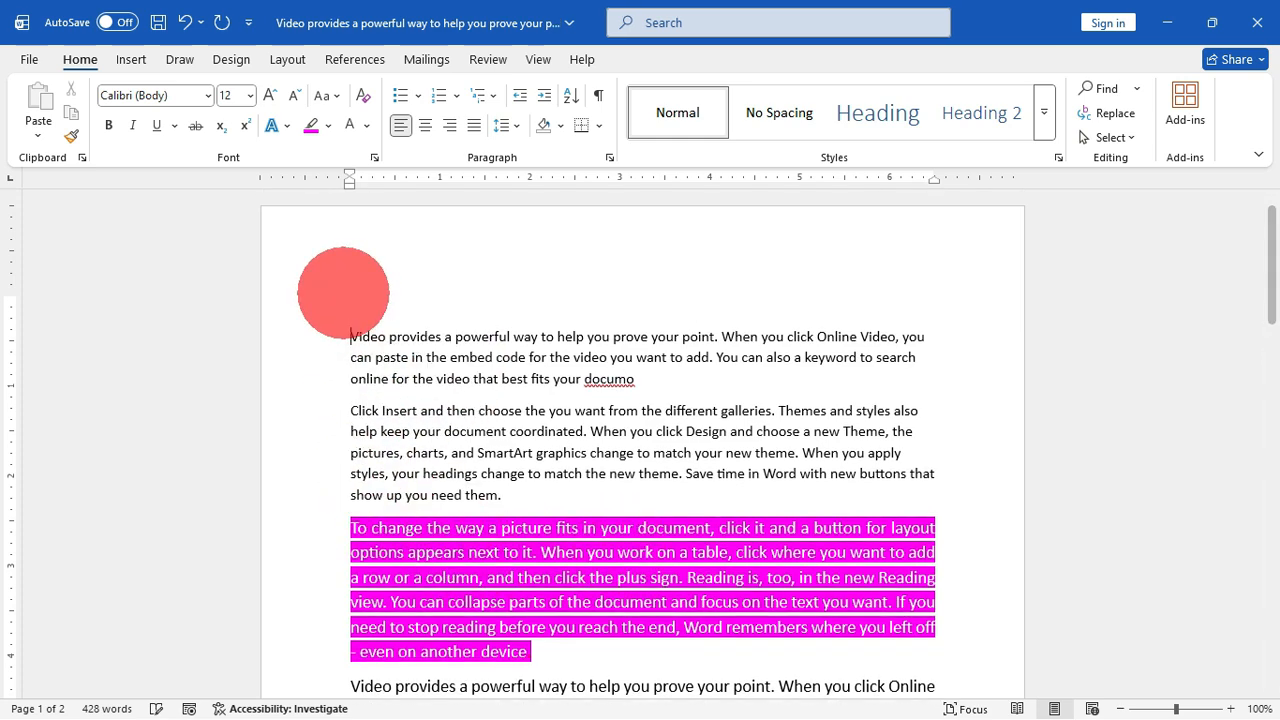
{"action": "key", "text": "Up"}
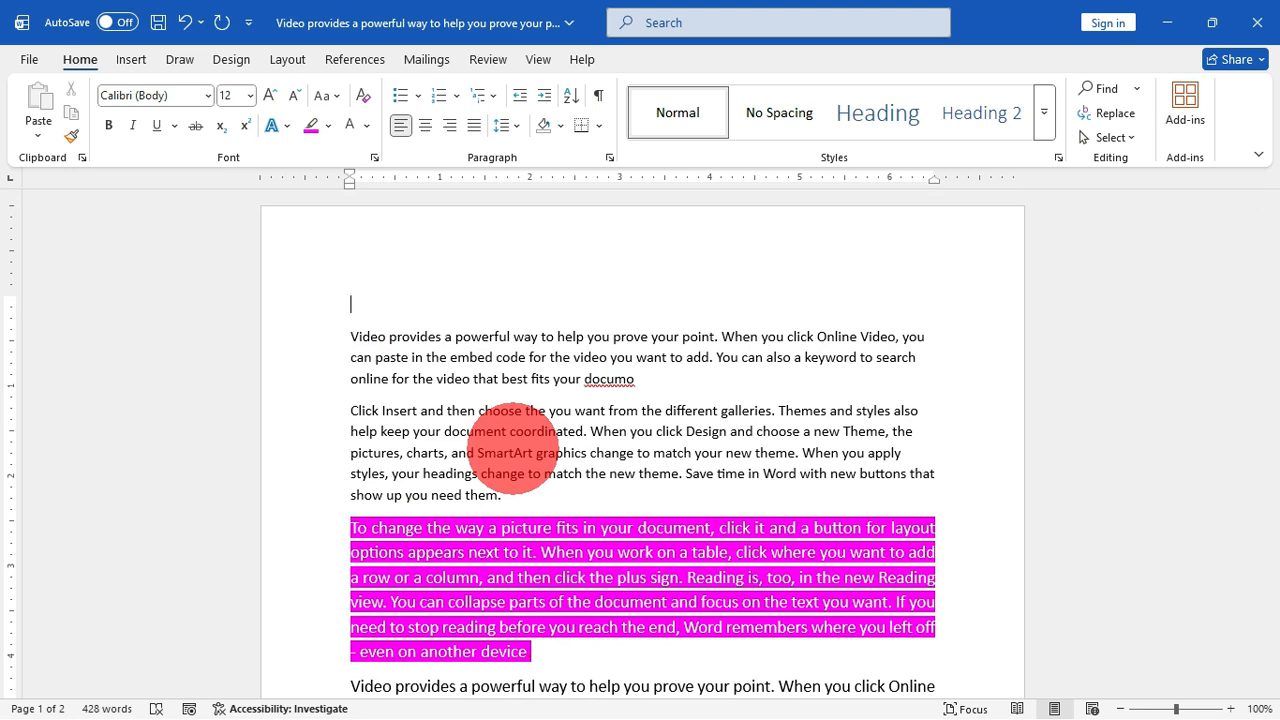
{"action": "type", "text": "BTC Channel Platform"}
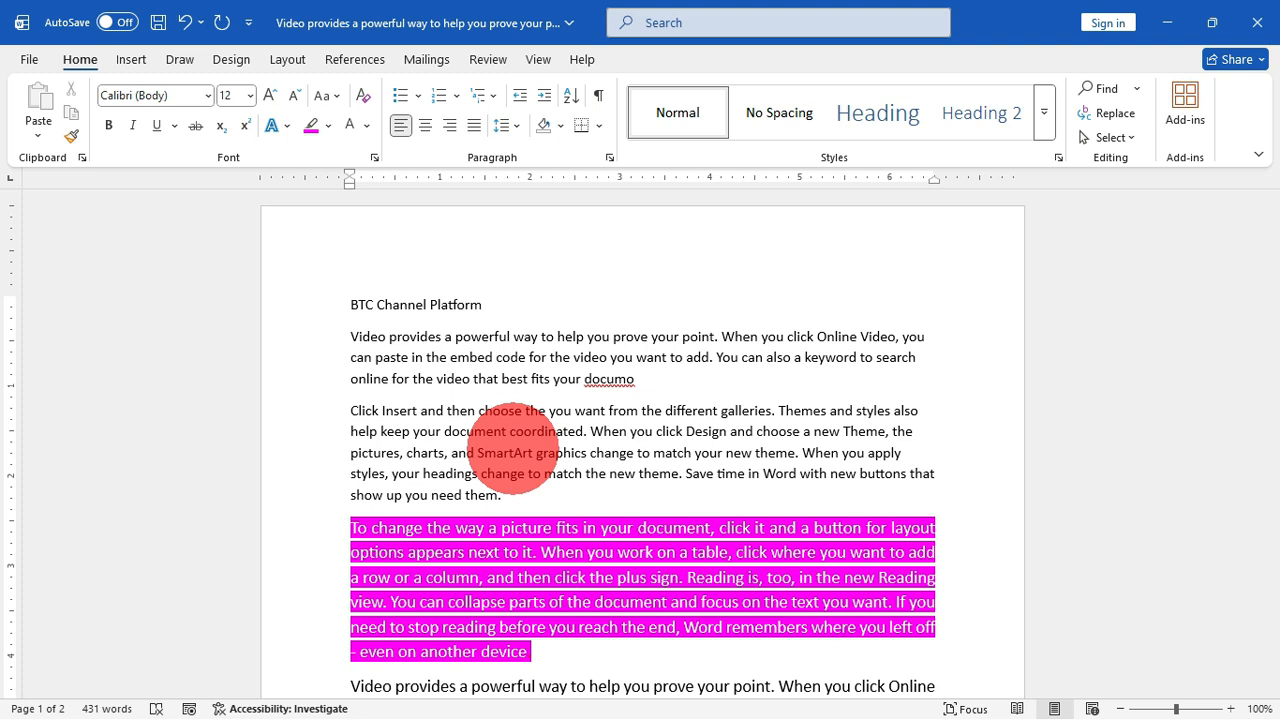
Step: Apply the Heading 1 style to the "BTC Channel Platform" line
{"action": "left_click", "coordinate": [270, 316]}
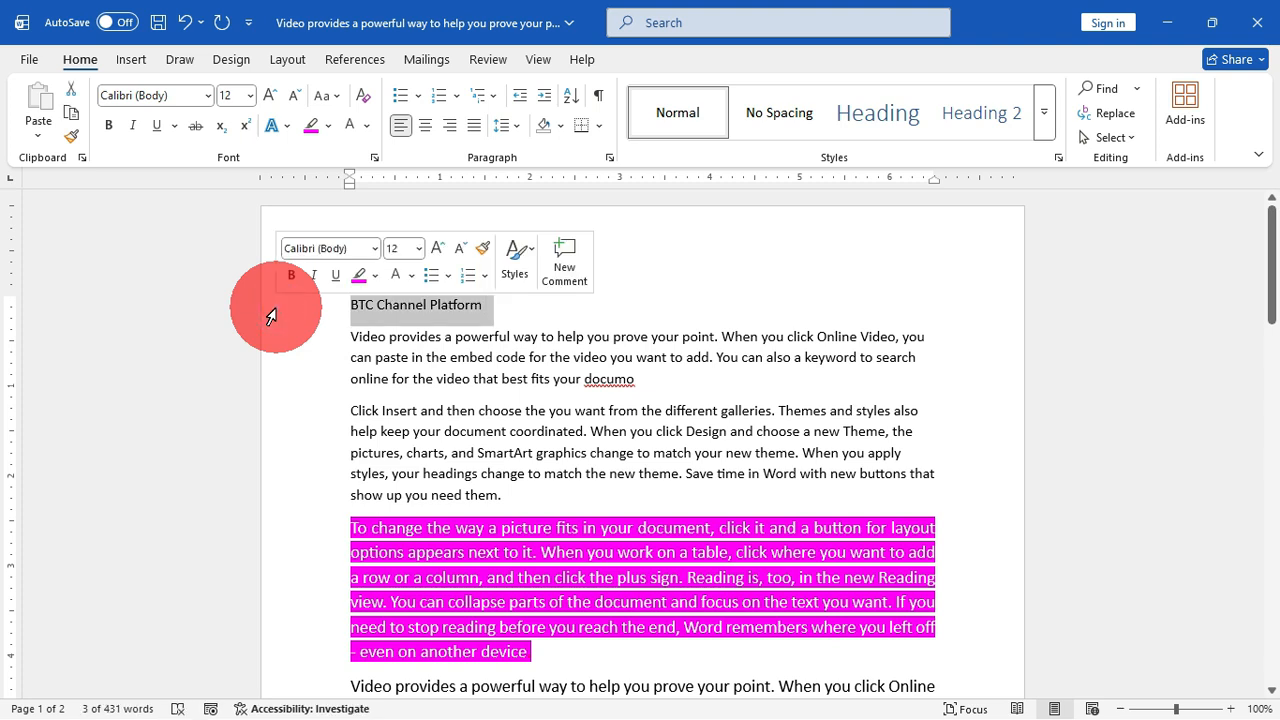
{"action": "key", "text": "ctrl+alt+1"}
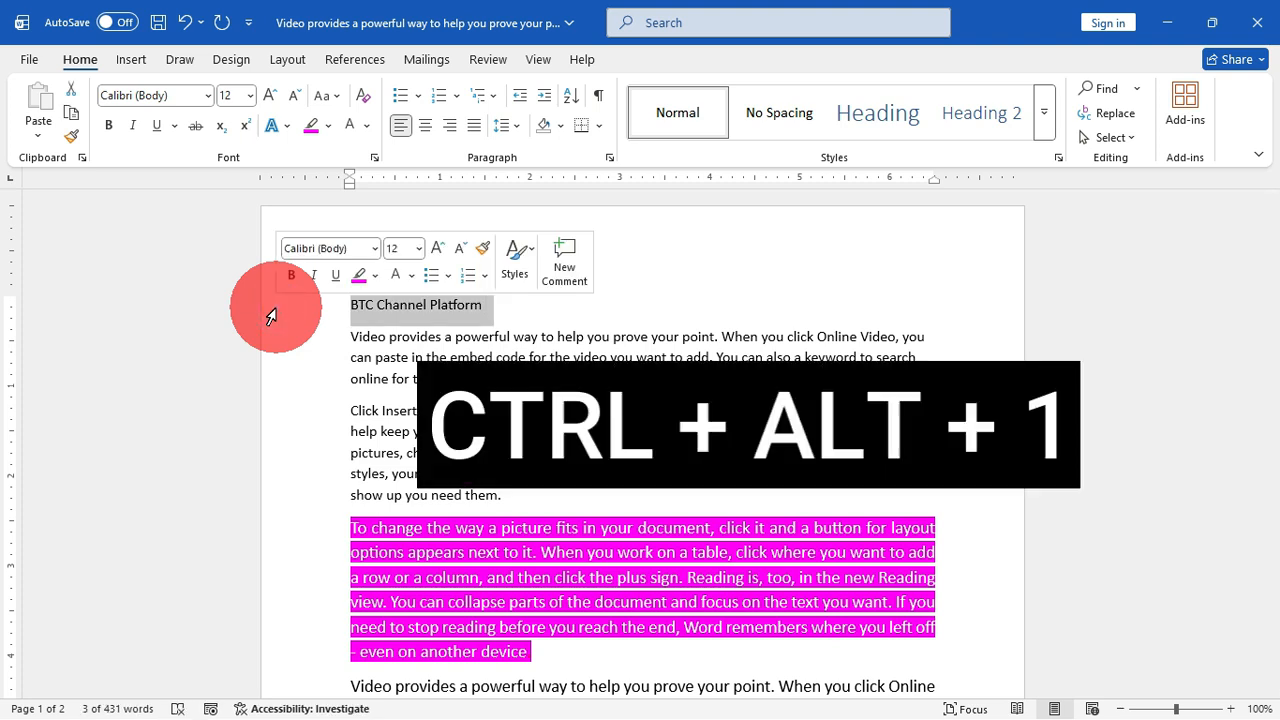
{"action": "key", "text": "ctrl+alt+1"}
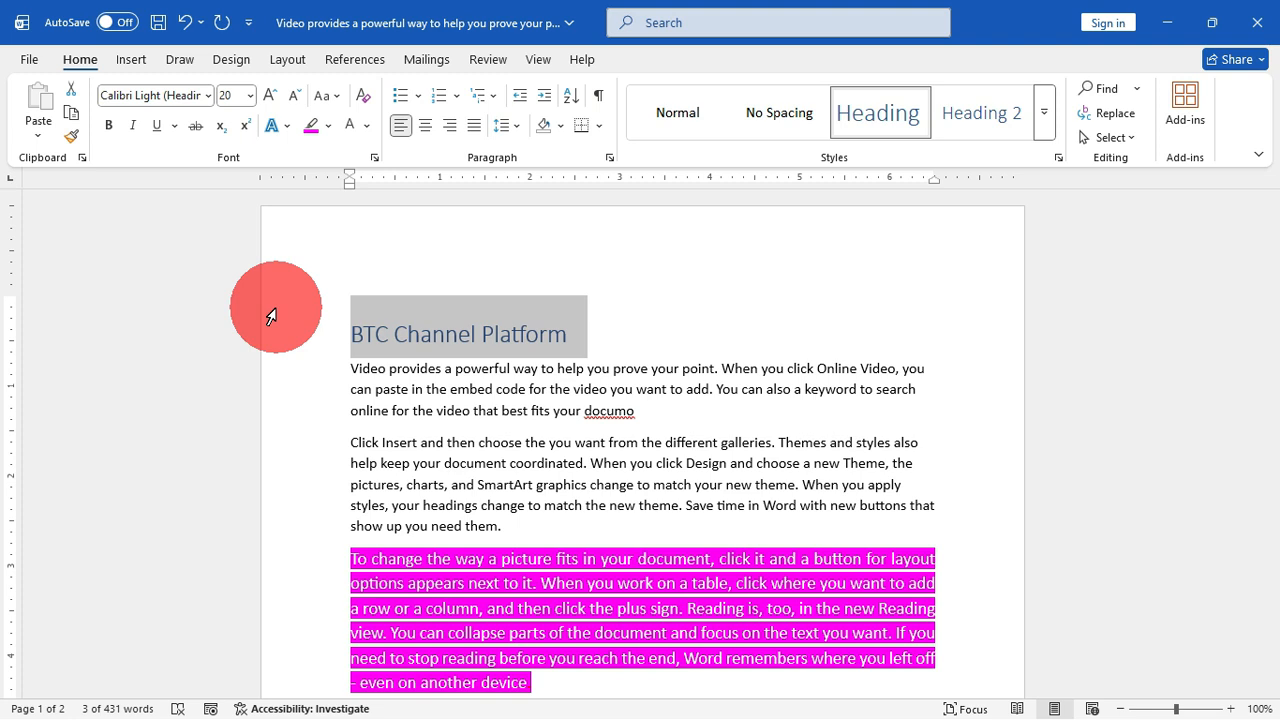
Step: Show the Navigation pane and use its heading entry to jump from the document's end back to "BTC Channel Platform"
{"action": "left_click", "coordinate": [538, 59]}
{"action": "left_click", "coordinate": [477, 138]}
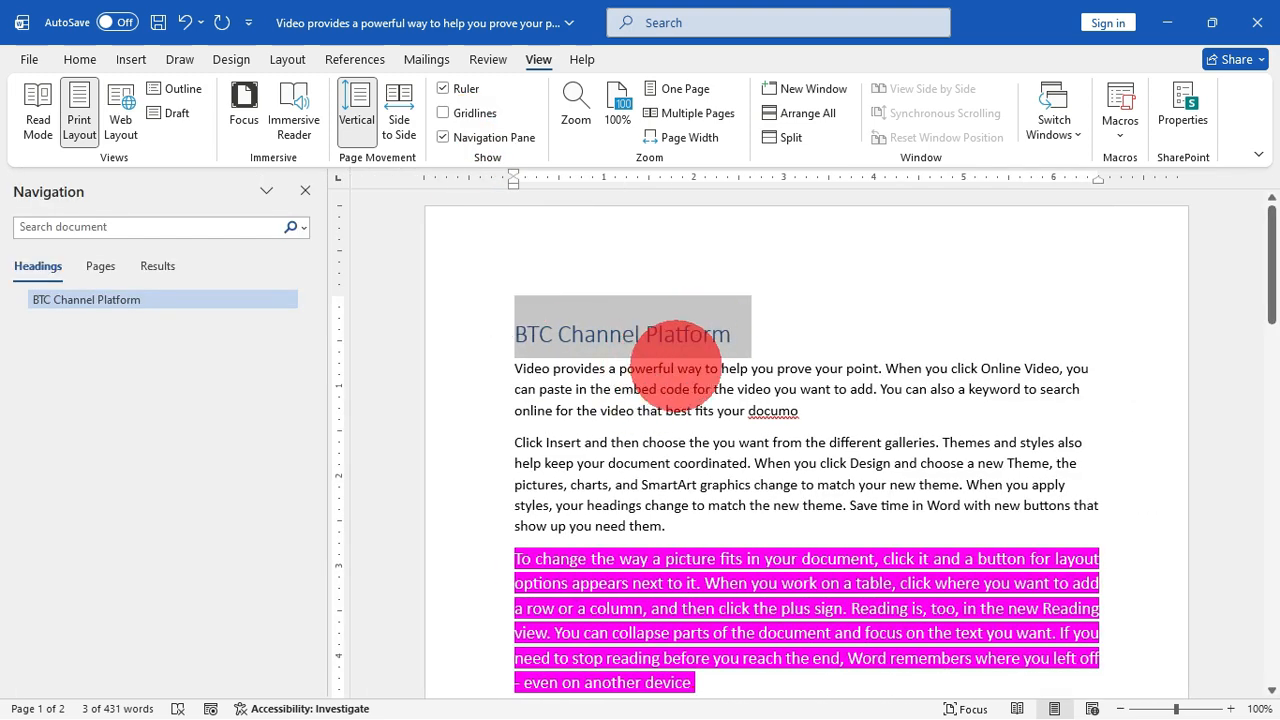
{"action": "left_click", "coordinate": [97, 224]}
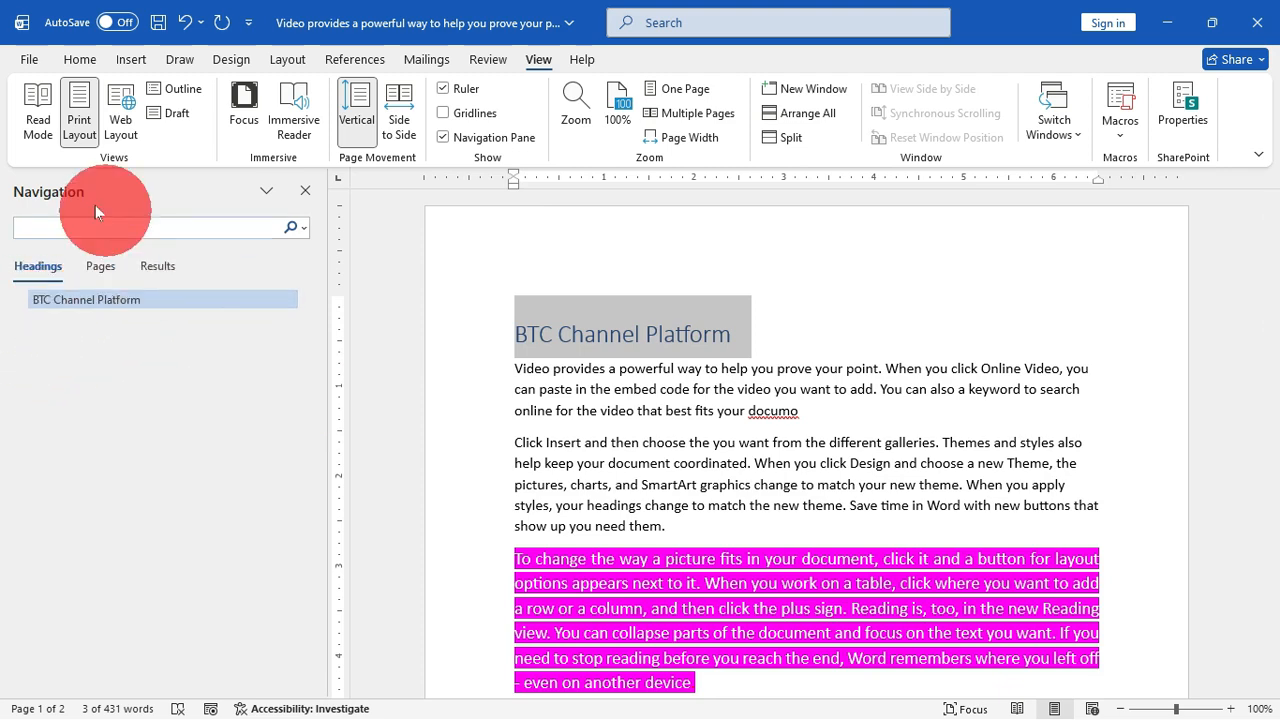
{"action": "left_click", "coordinate": [169, 416]}
{"action": "left_click", "coordinate": [849, 489]}
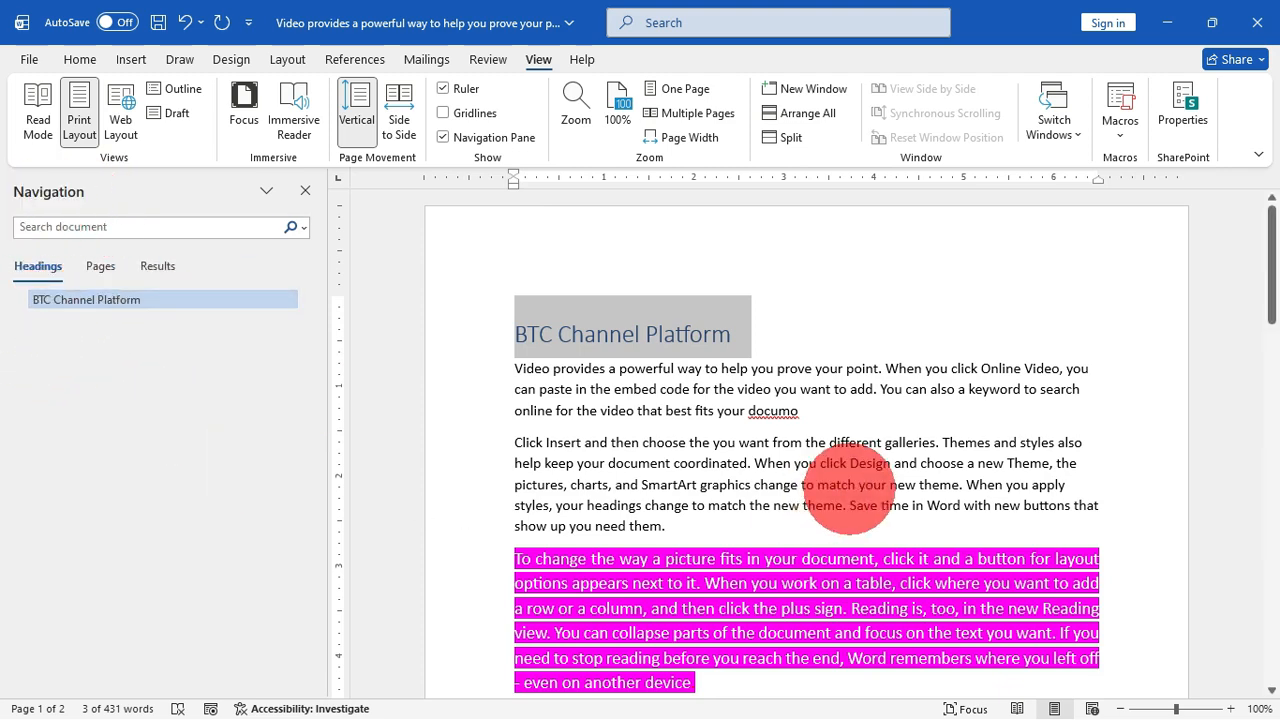
{"action": "scroll", "coordinate": [849, 489], "scroll_direction": "down", "scroll_amount": 15}
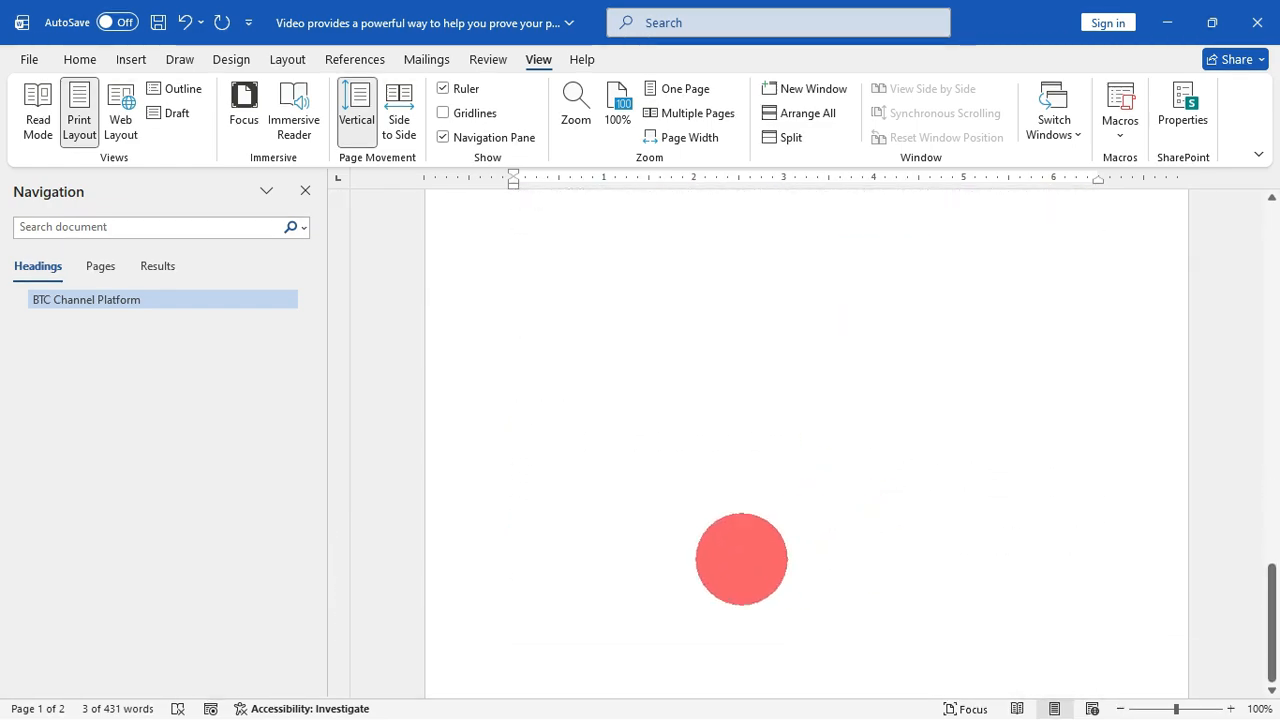
{"action": "left_click", "coordinate": [69, 304]}
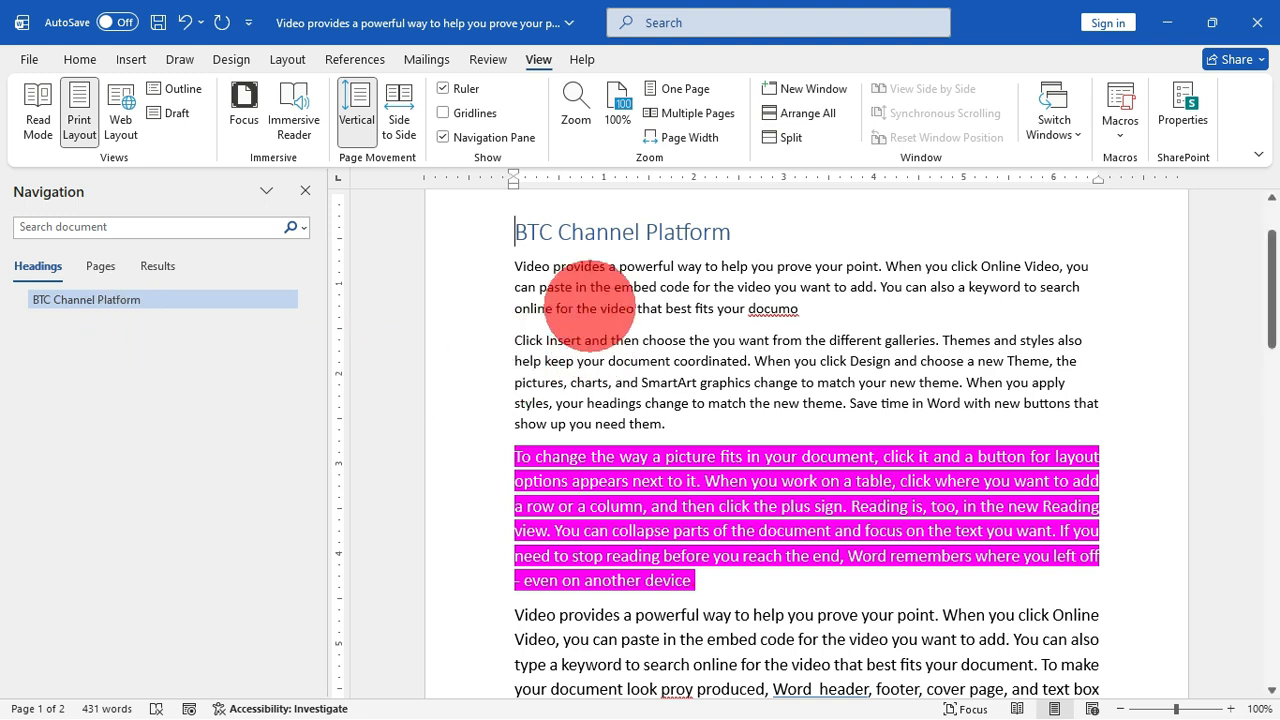
Step: Restyle the "BTC Channel Platform" line as Heading 2, followed by Heading 3
{"action": "left_click", "coordinate": [462, 230]}
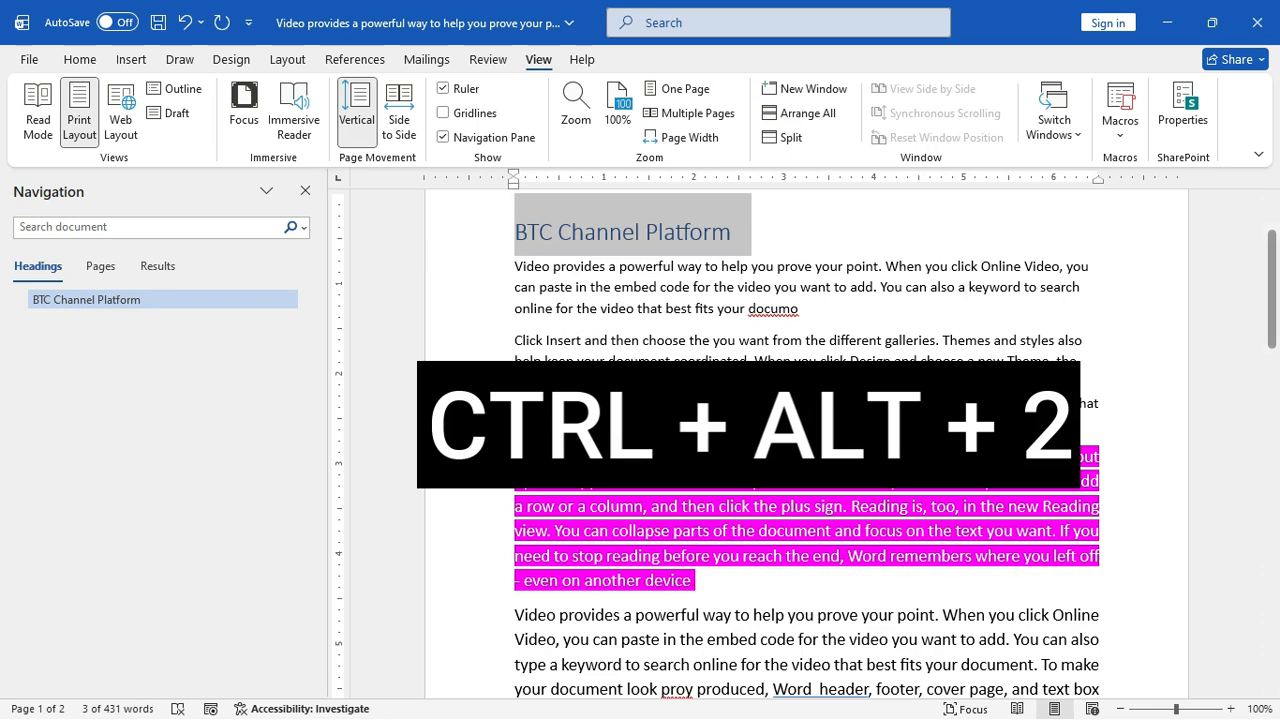
{"action": "key", "text": "ctrl+alt+2"}
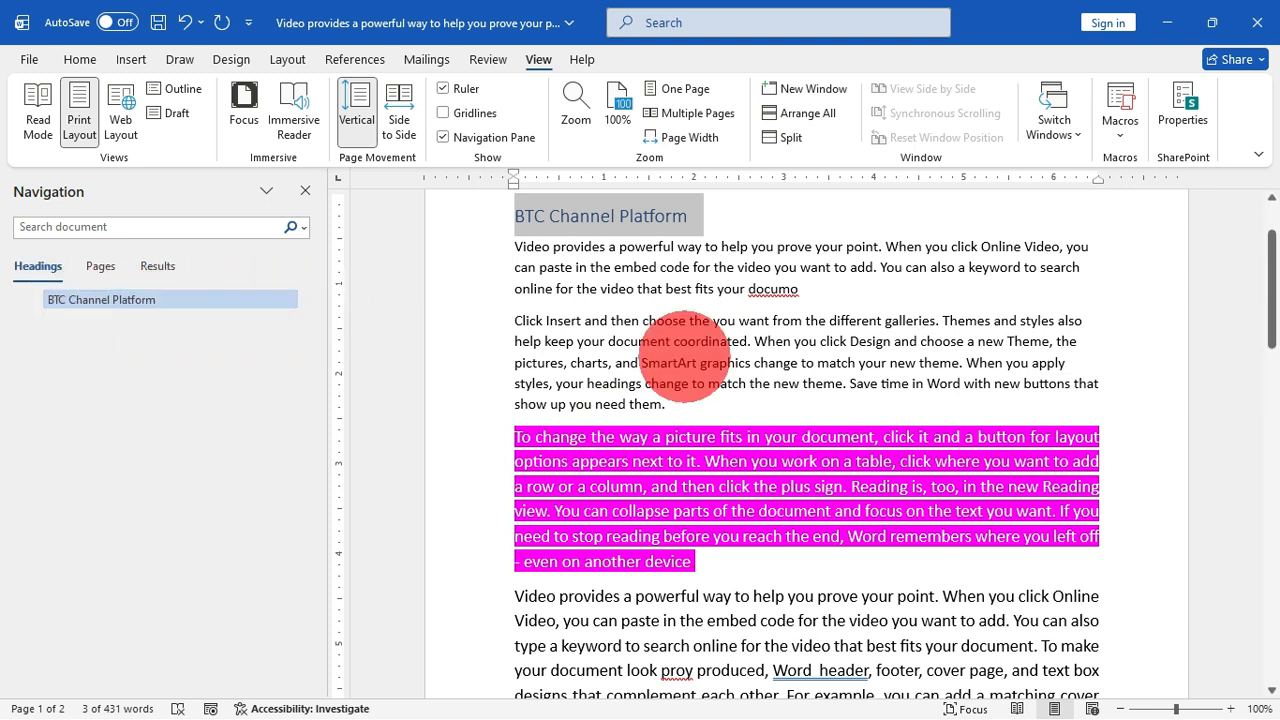
{"action": "key", "text": "ctrl+alt+3"}
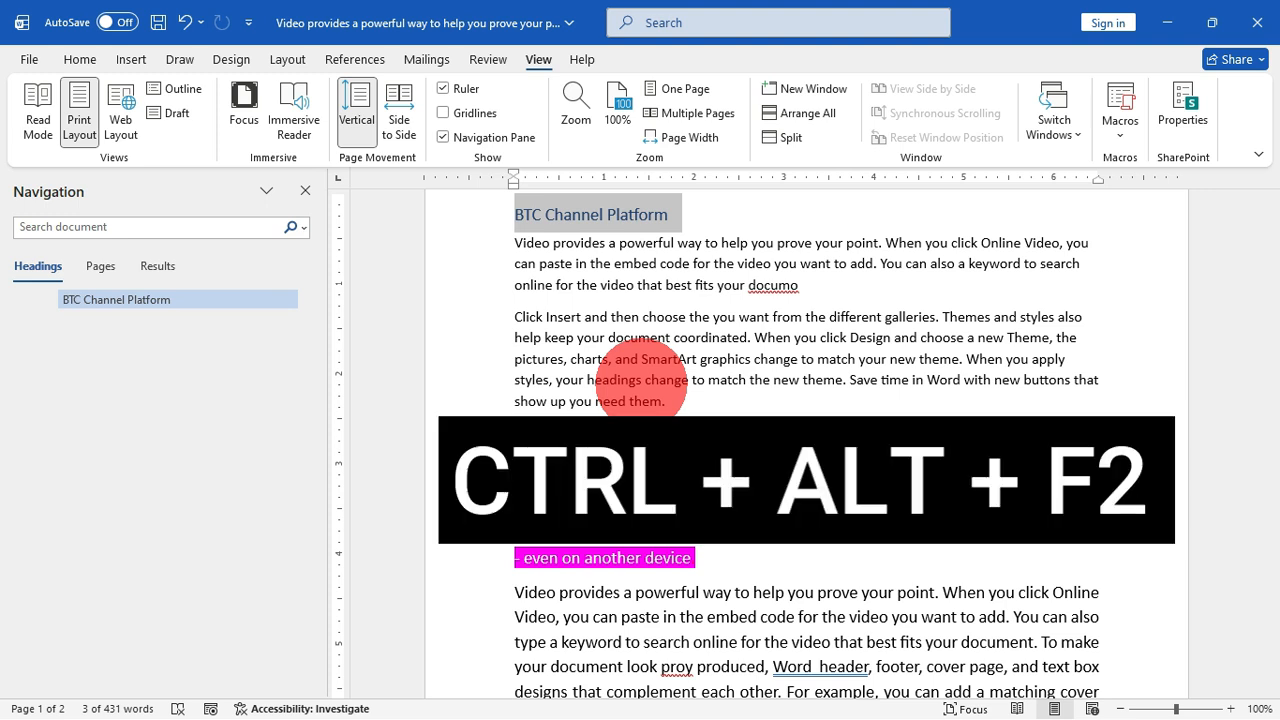
Step: Bring up the Open dialog, browse to the Desktop folder and open the Images document
{"action": "left_click", "coordinate": [642, 381]}
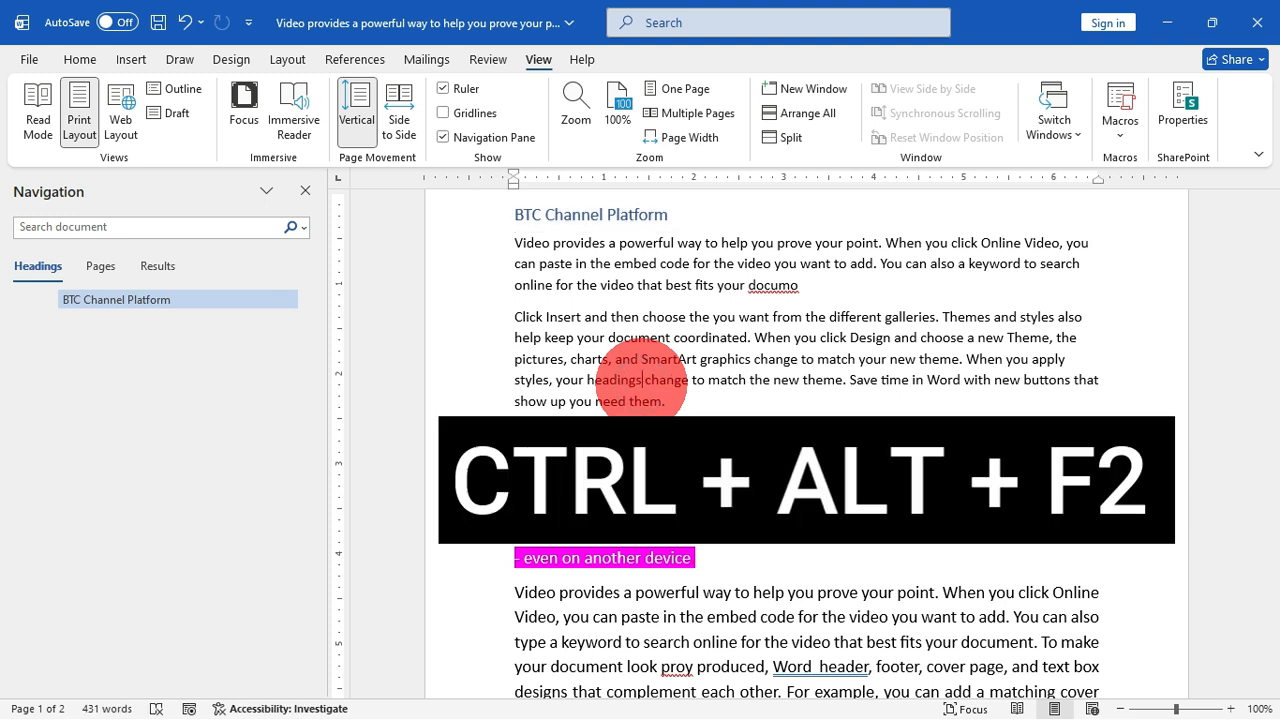
{"action": "key", "text": "ctrl+alt+F2"}
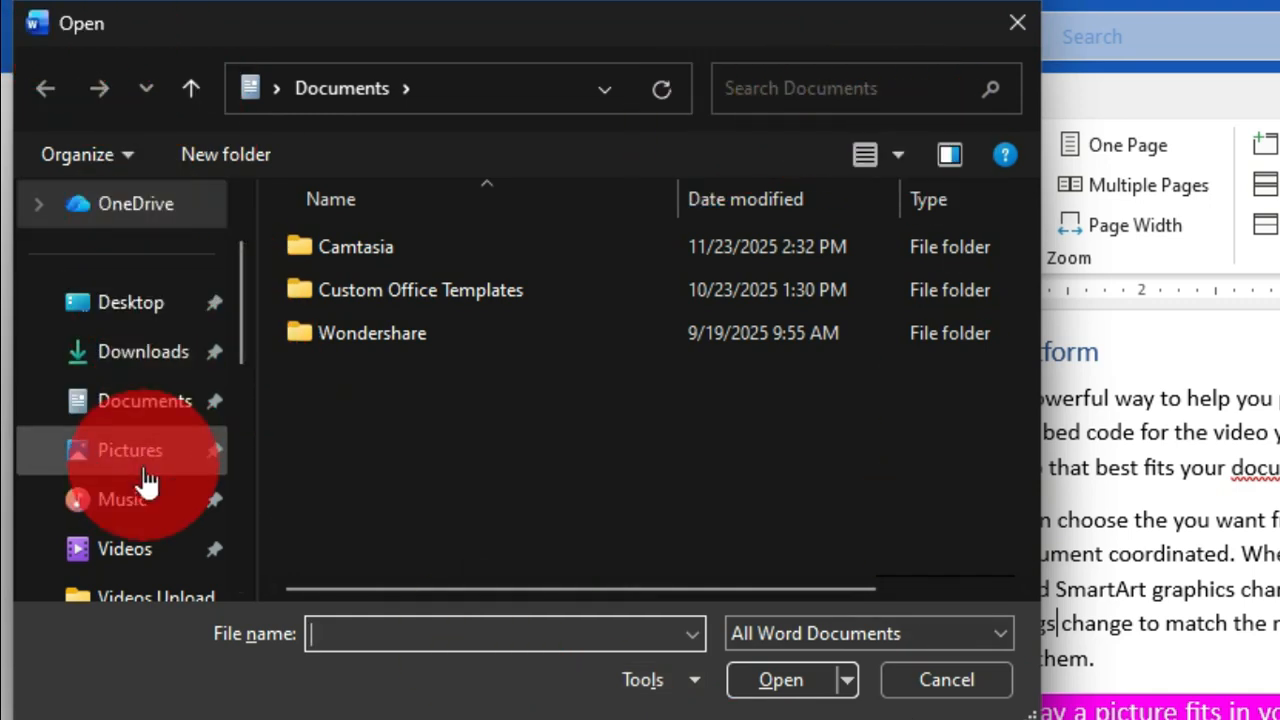
{"action": "left_click_drag", "start_coordinate": [239, 289], "coordinate": [251, 253]}
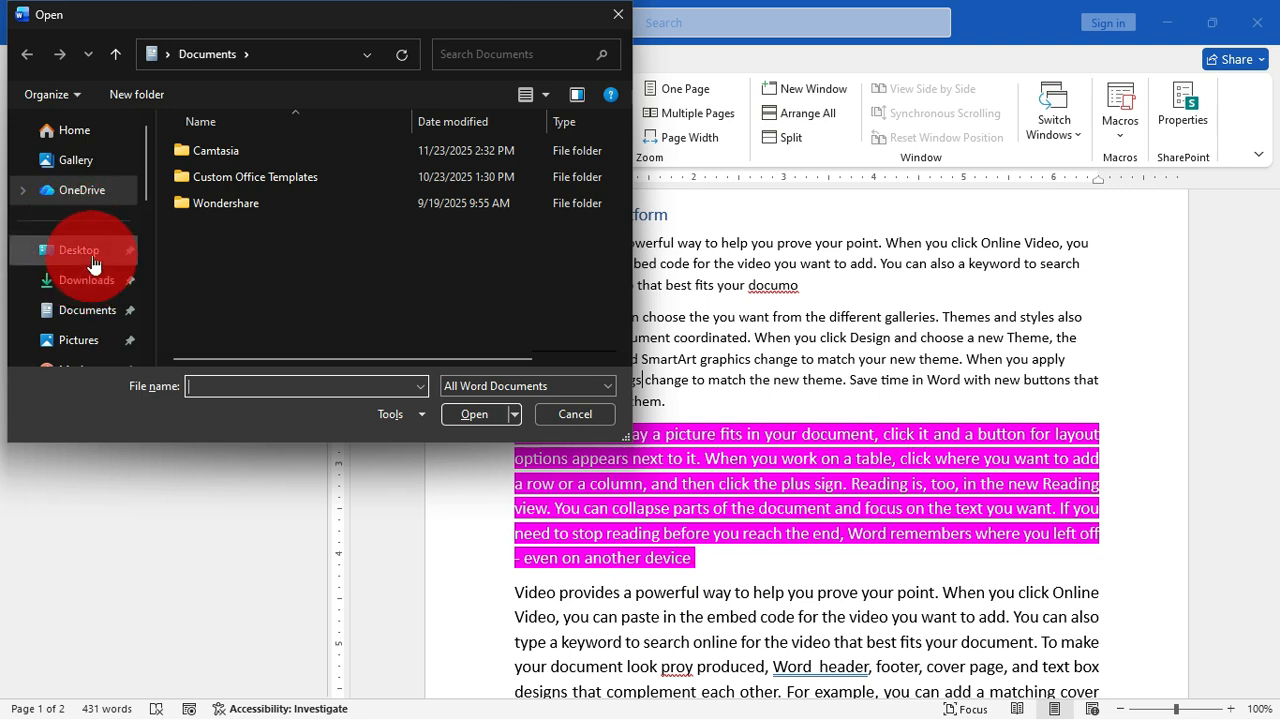
{"action": "left_click", "coordinate": [152, 421]}
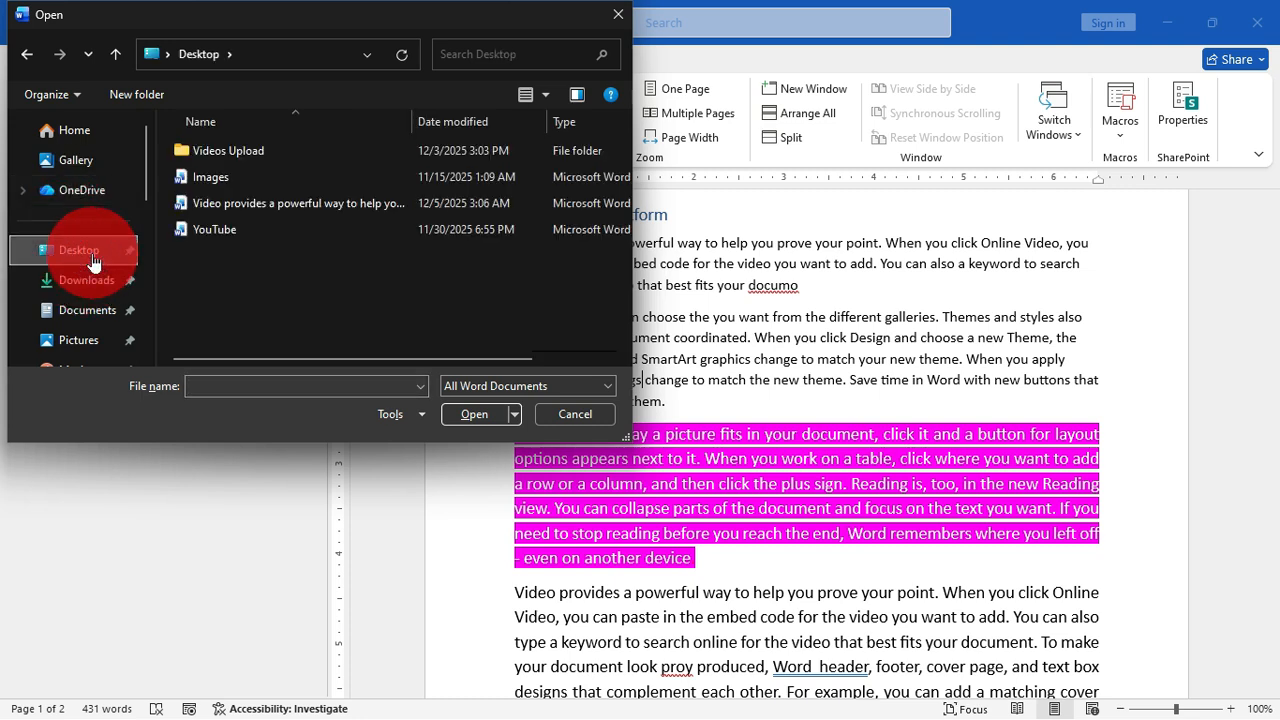
{"action": "double_click", "coordinate": [241, 186]}
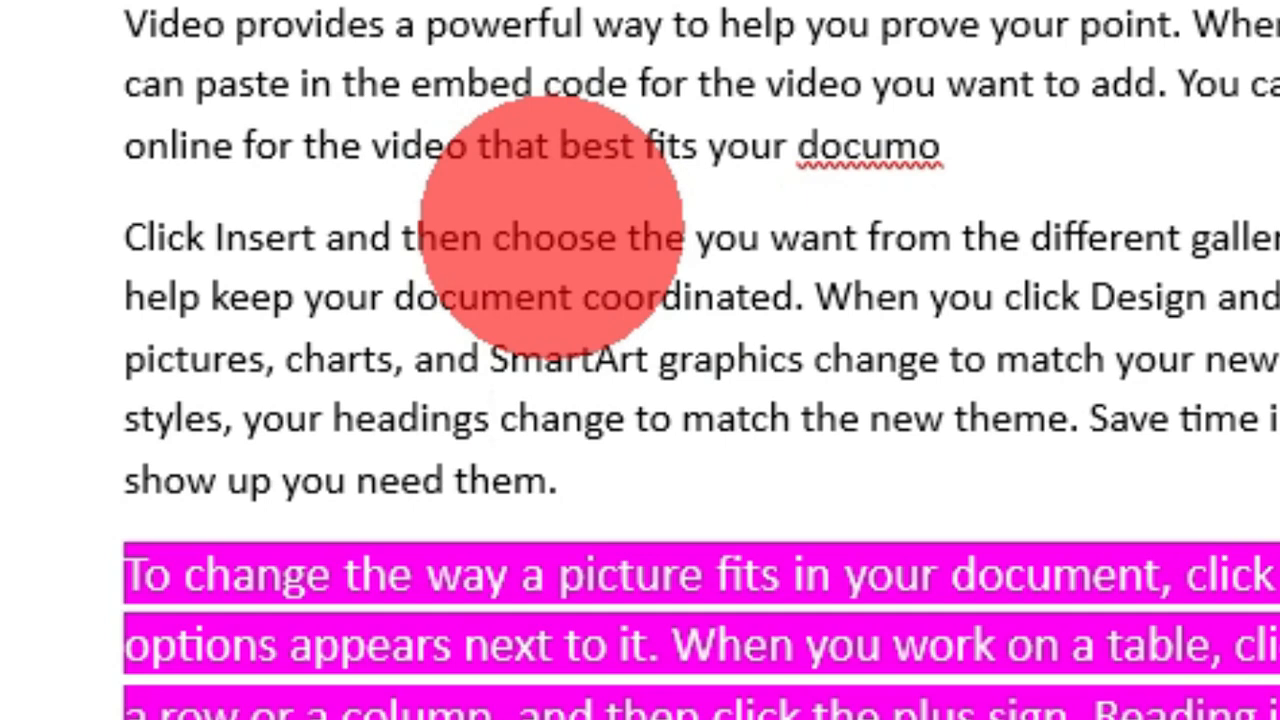
Step: Copy the word "choose" from the "Click Insert" paragraph, then add "Header" and a new line after the document's last sentence
{"action": "double_click", "coordinate": [555, 237]}
{"action": "key", "text": "ctrl+Insert"}
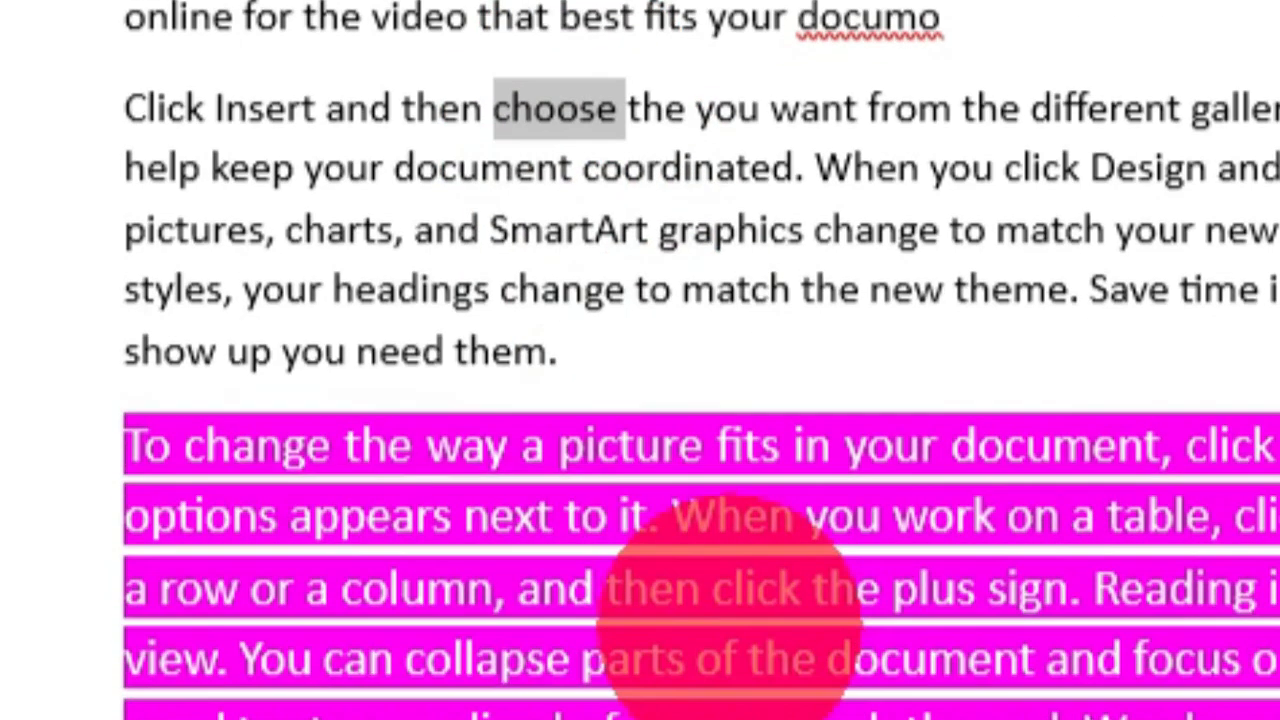
{"action": "scroll", "coordinate": [730, 600], "scroll_direction": "down", "scroll_amount": 15}
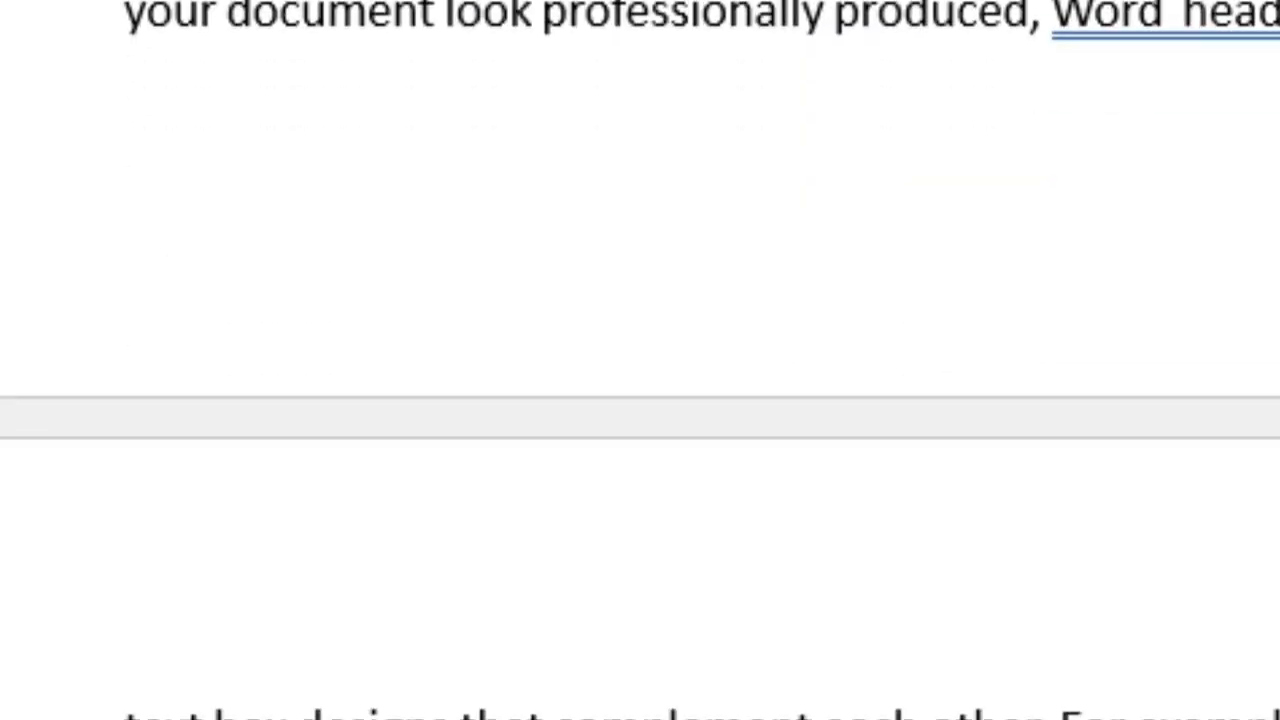
{"action": "left_click", "coordinate": [960, 590]}
{"action": "type", "text": "header, and sidebar. header"}
{"action": "key", "text": "Return"}
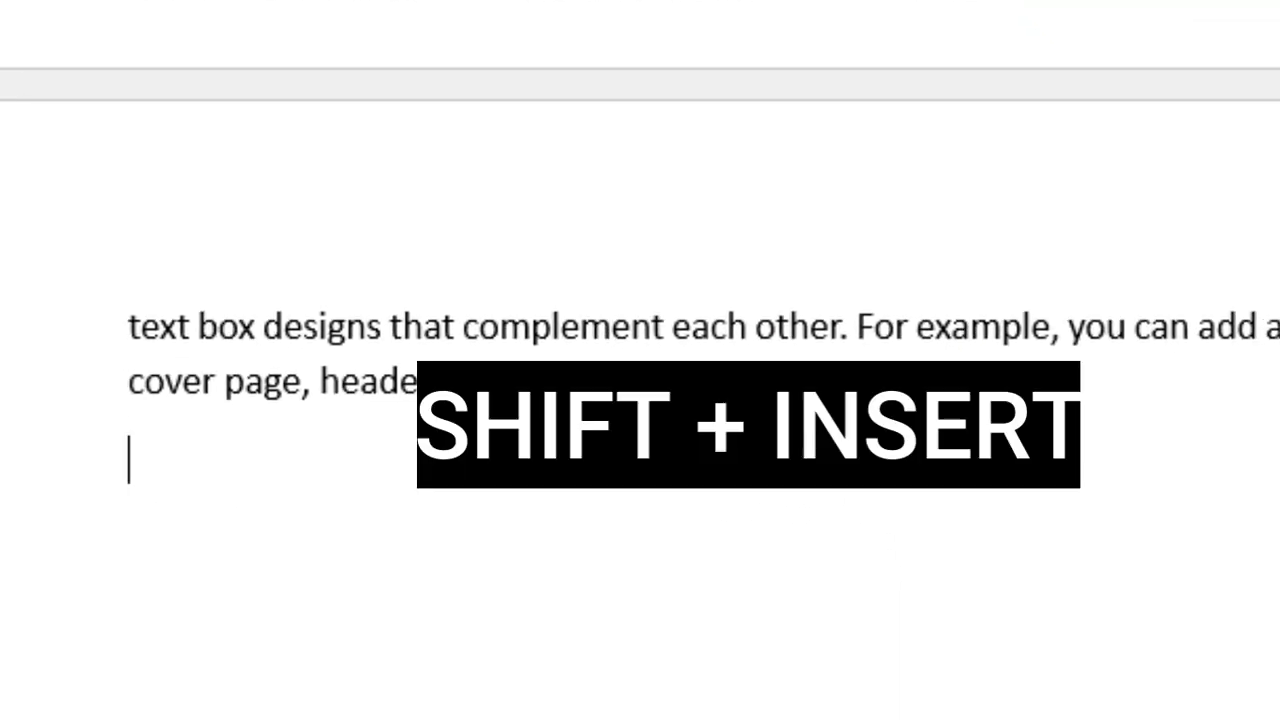
Step: Paste the copied "choose" once on the new line and six times in a row on another line below it
{"action": "key", "text": "shift+Insert"}
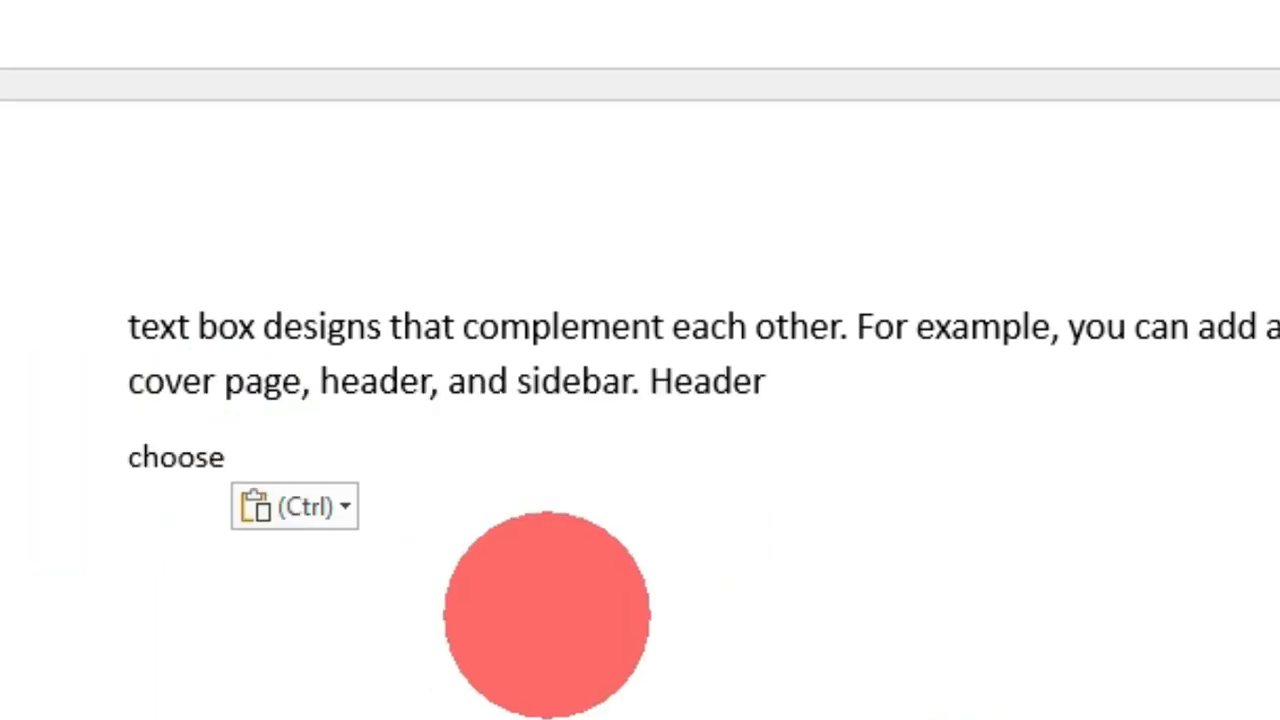
{"action": "key", "text": "Return"}
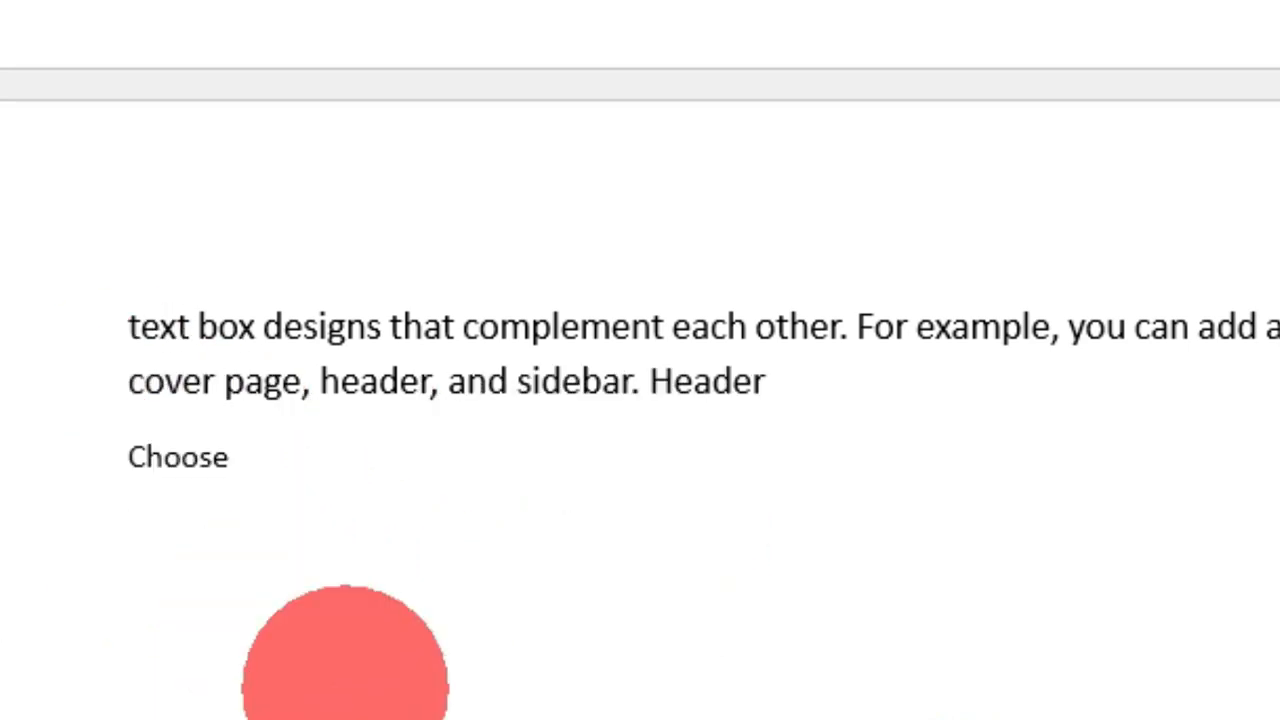
{"action": "key", "text": "shift+Insert"}
{"action": "key", "text": "shift+Insert"}
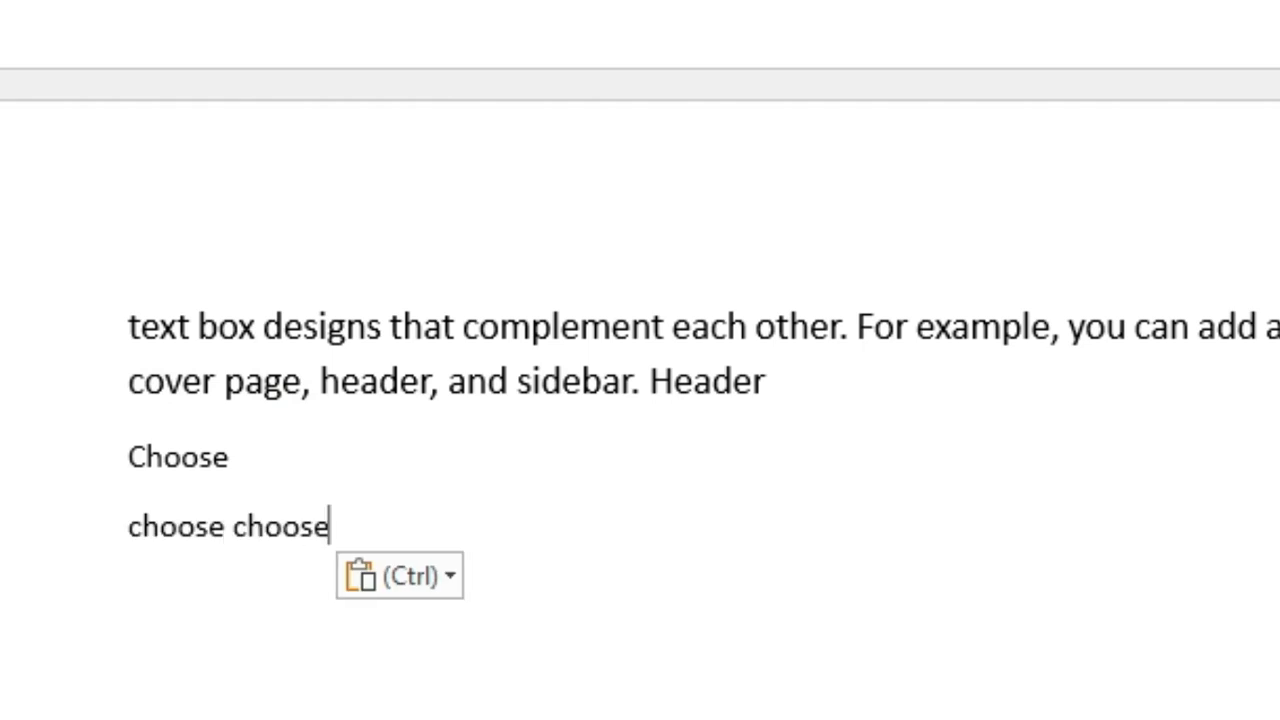
{"action": "key", "text": "shift+Insert"}
{"action": "key", "text": "shift+Insert"}
{"action": "key", "text": "shift+Insert"}
{"action": "key", "text": "shift+Insert"}
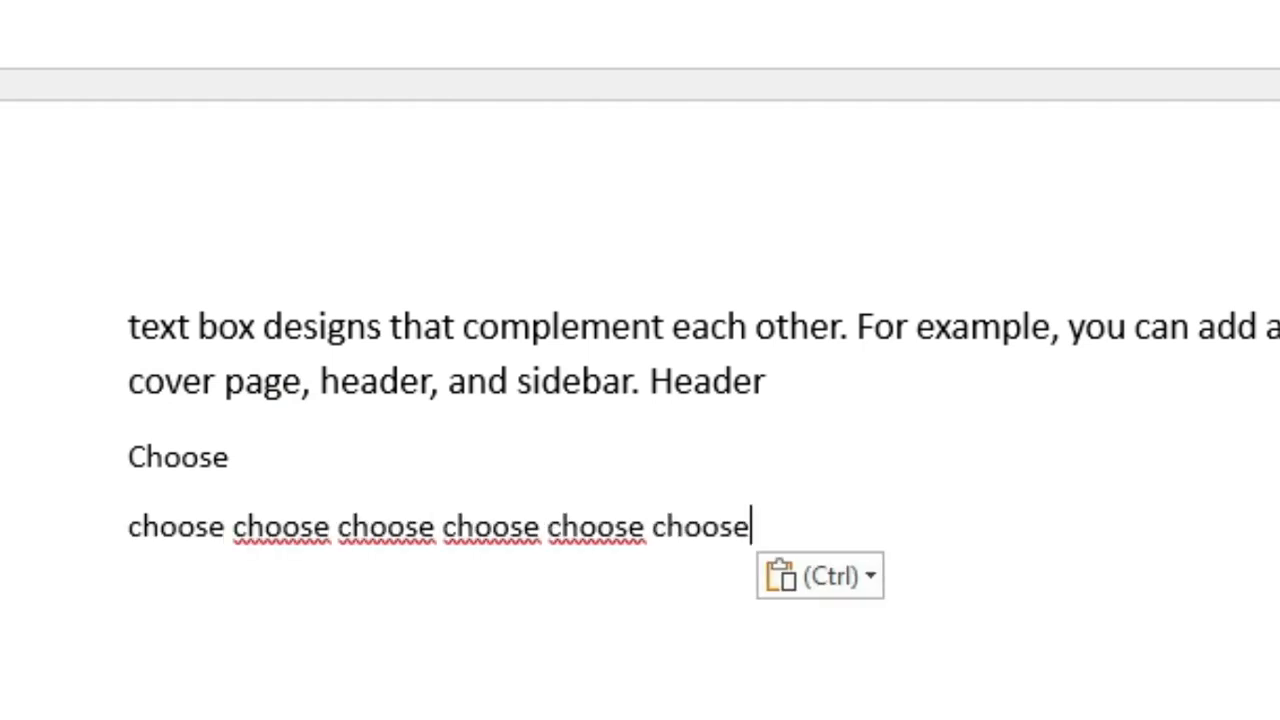